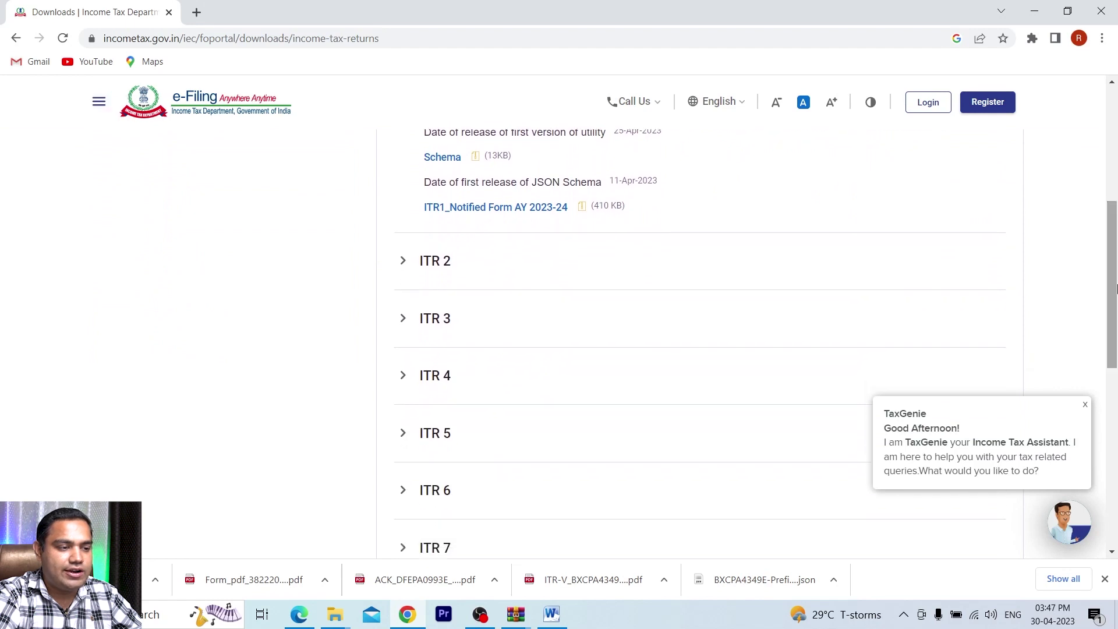
Download the Excel-based utility for ITR 4 from the income tax returns downloads page
left_click(402, 377)
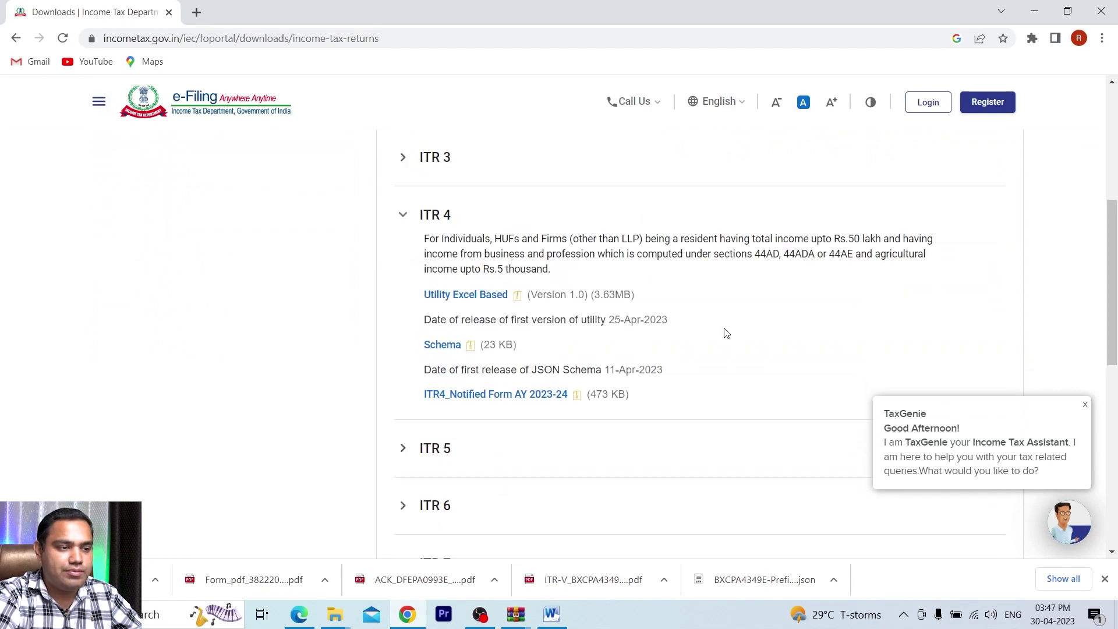
left_click(468, 299)
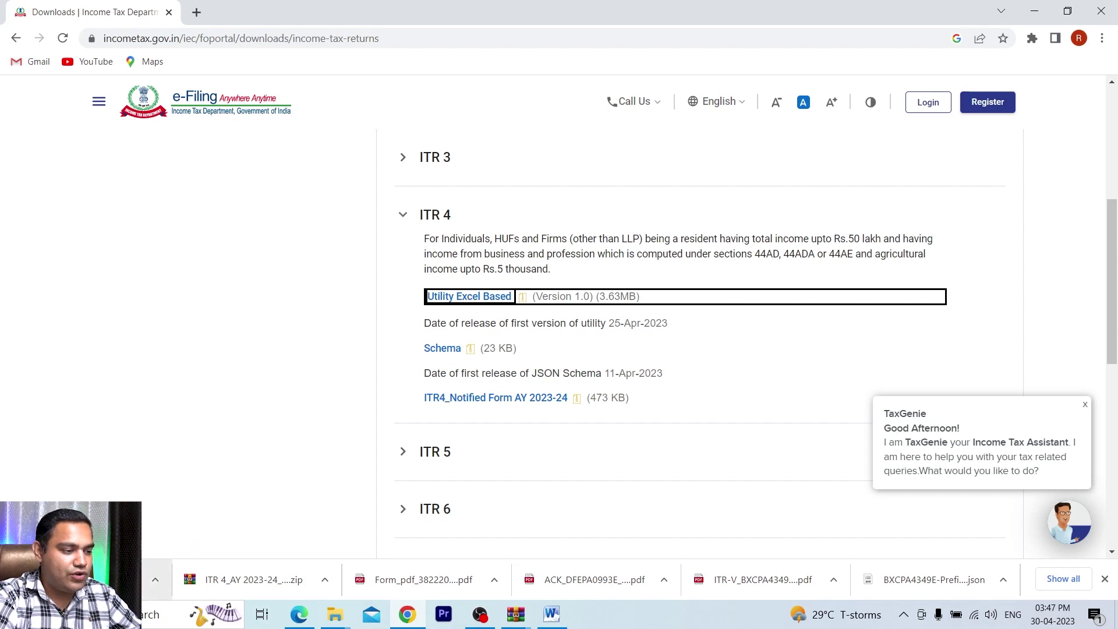
Extract the ITR 4_AY 2023-24_V1.0 archive inside the ITR4 folder on the desktop
key("super+d")
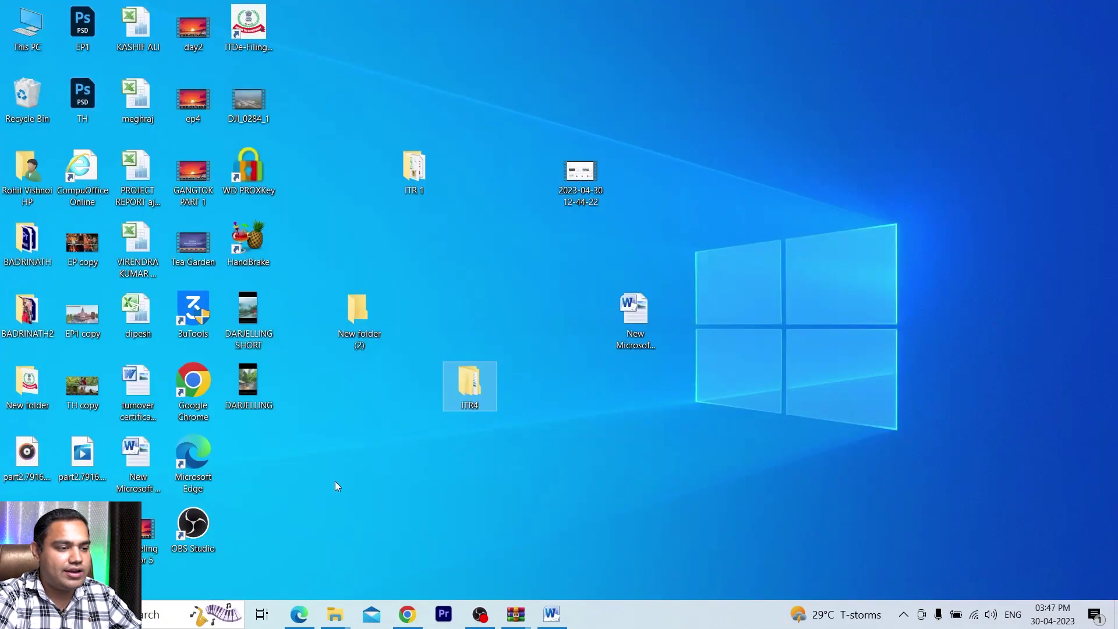
double_click(466, 390)
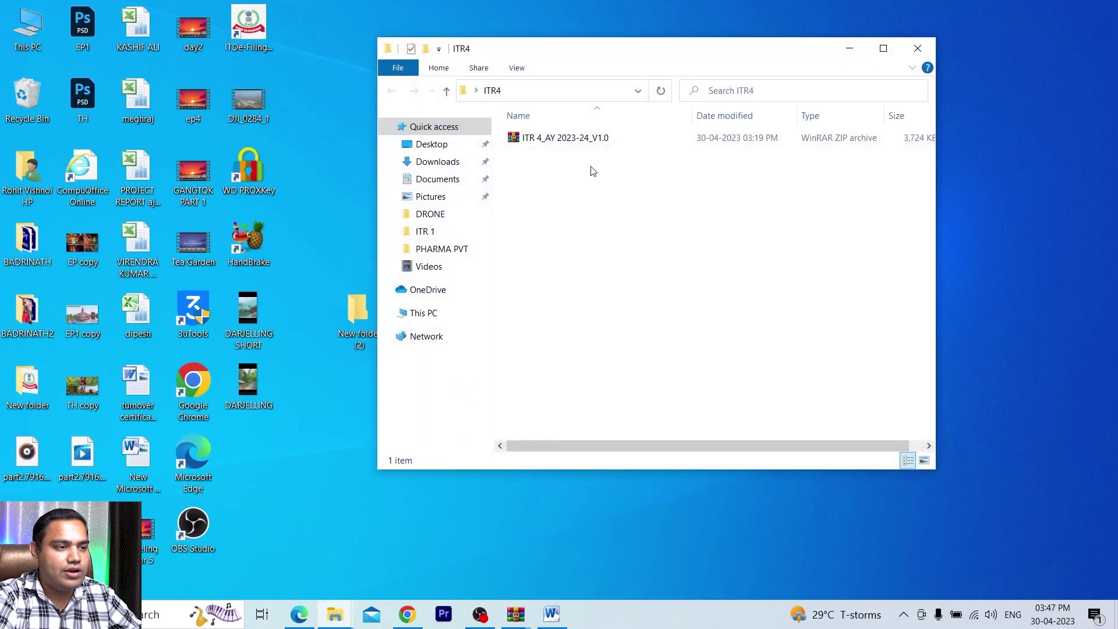
left_click(569, 143)
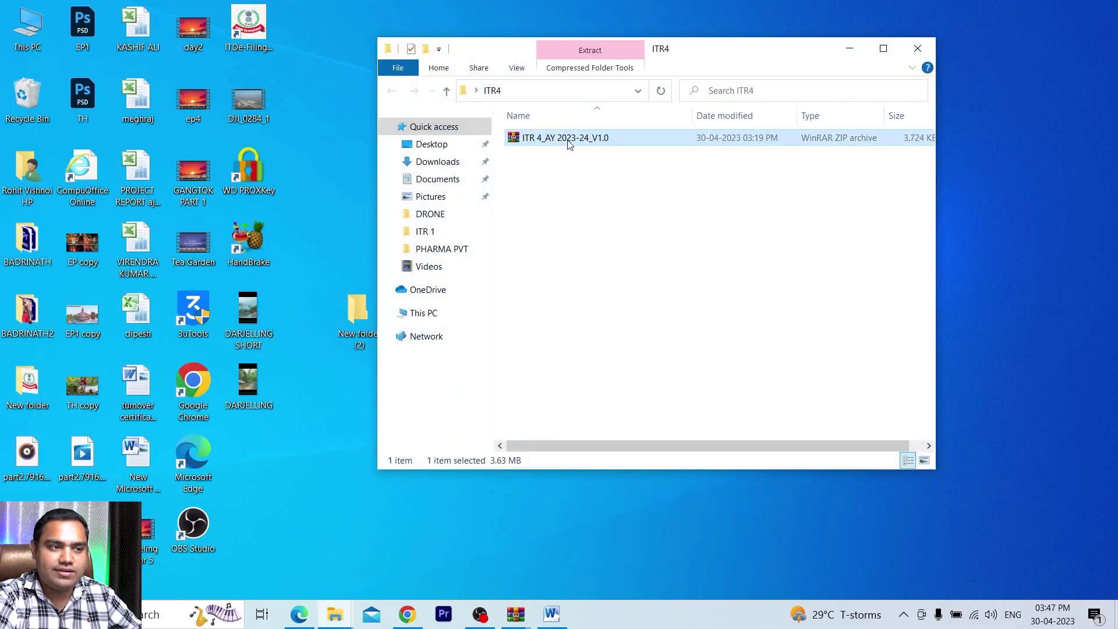
right_click(568, 141)
left_click(593, 218)
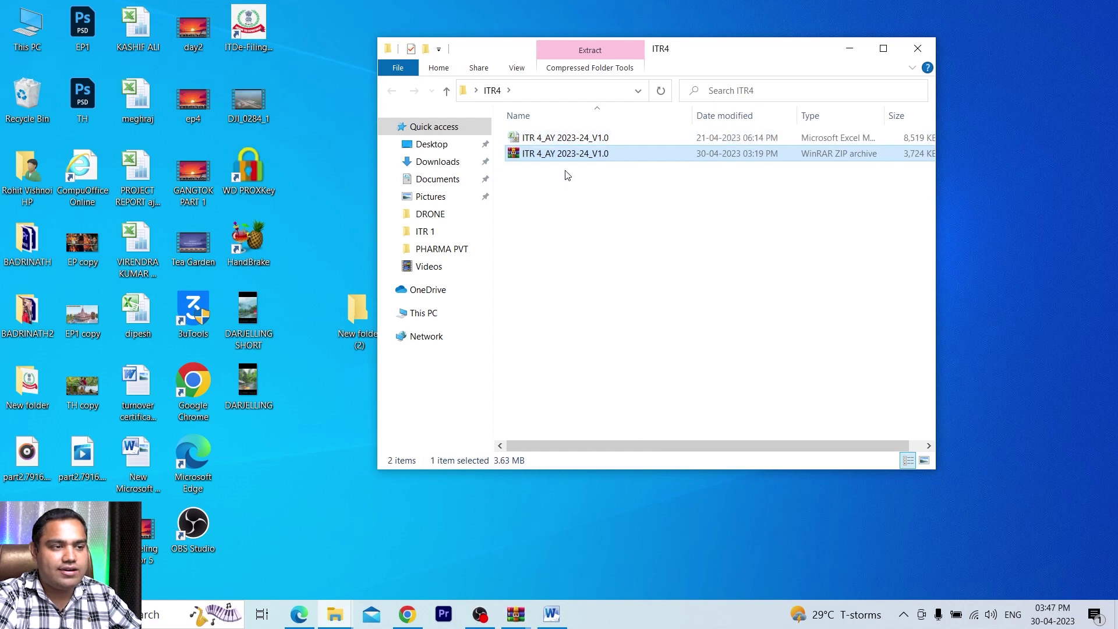
Open the extracted ITR 4_AY 2023-24_V1.0 workbook in Excel, enable editing and dismiss the utility's introductory notice
double_click(554, 139)
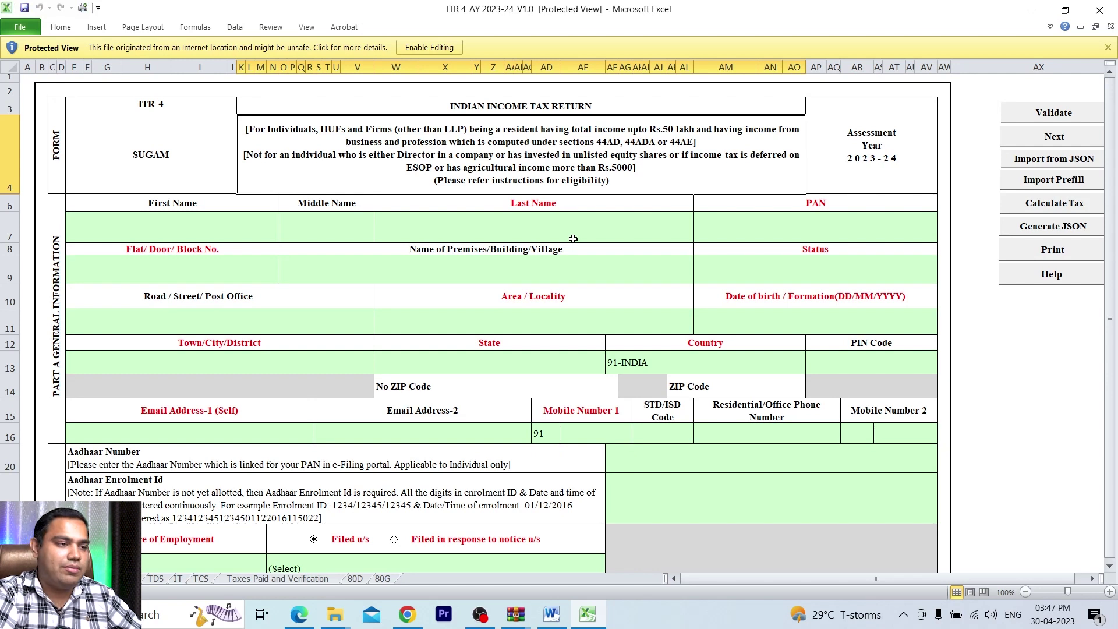
left_click(409, 52)
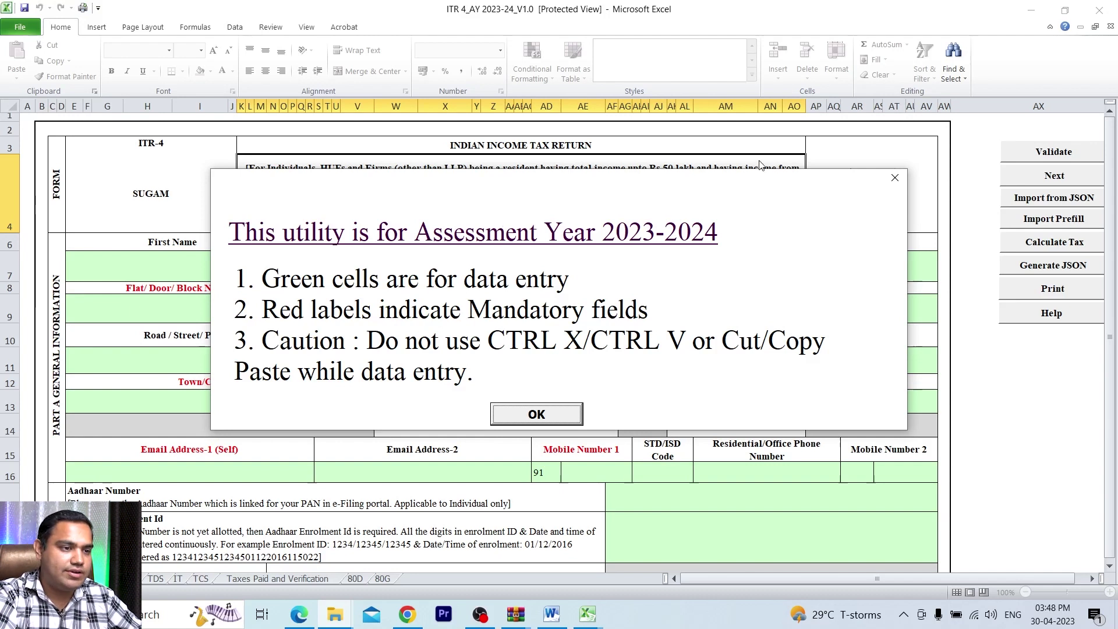
left_click(894, 177)
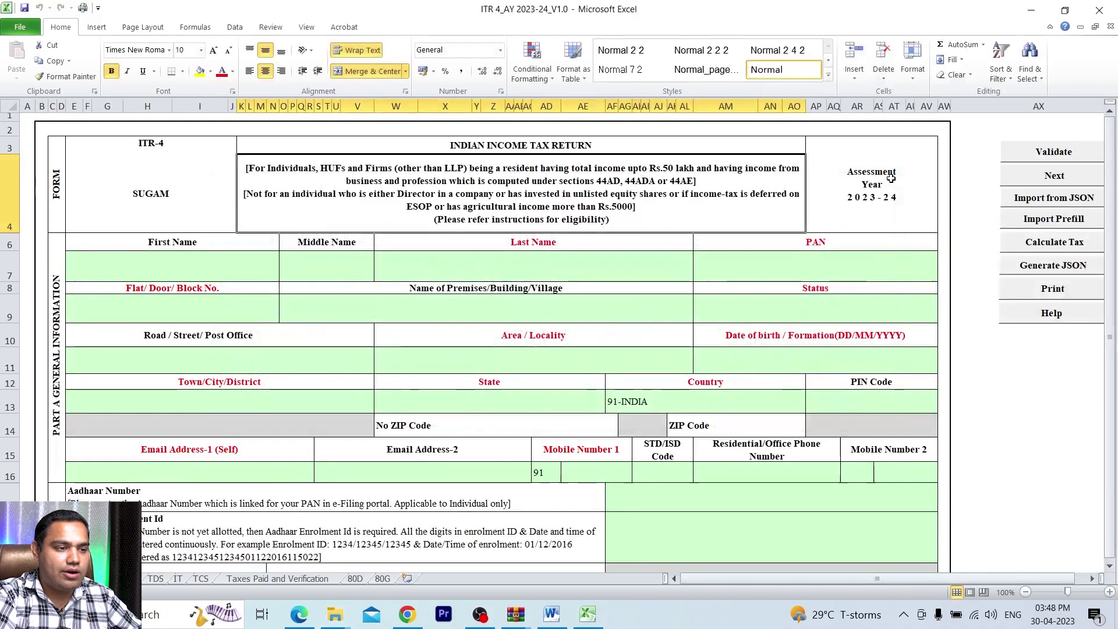
Switch to the e-Filing portal in Edge and go to Form 26AS on TRACES, accepting the redirect disclaimer
left_click(311, 616)
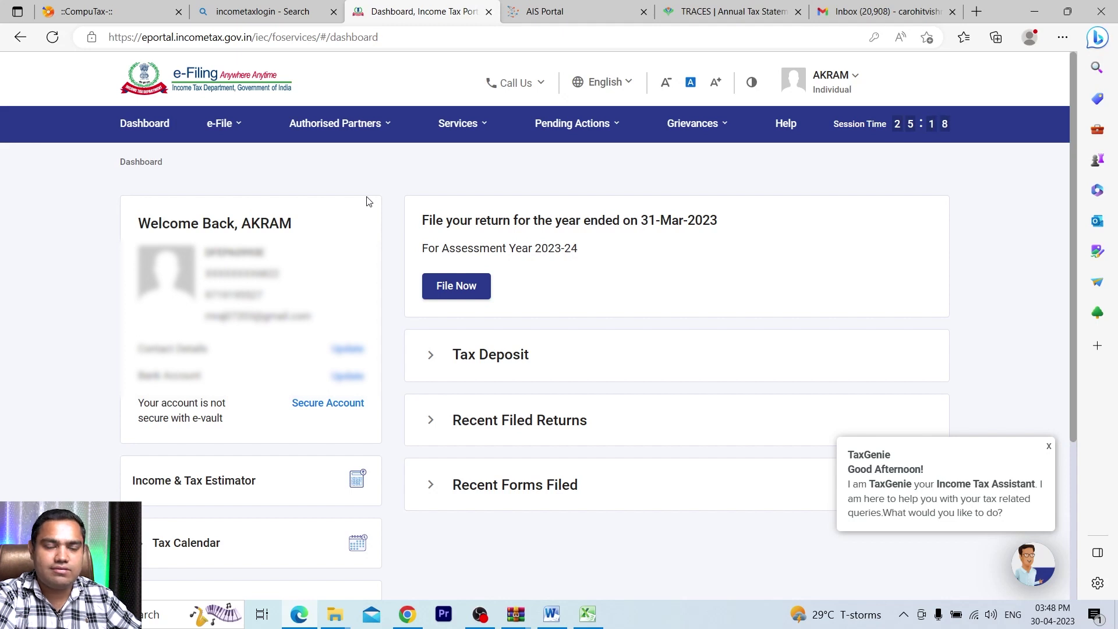
left_click(220, 127)
mouse_move(416, 160)
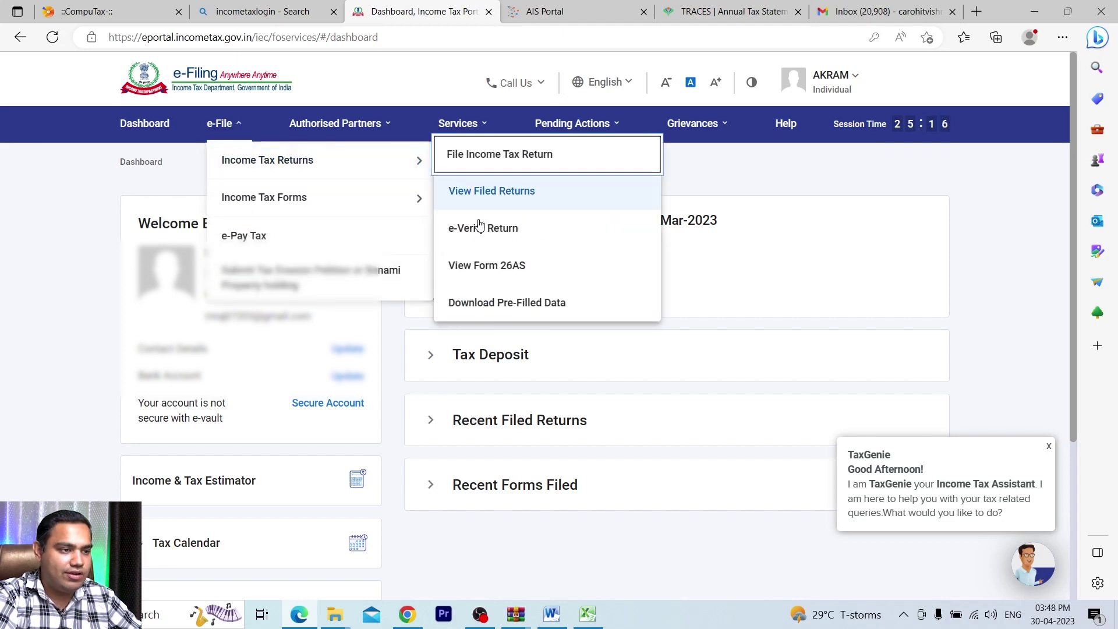
left_click(482, 263)
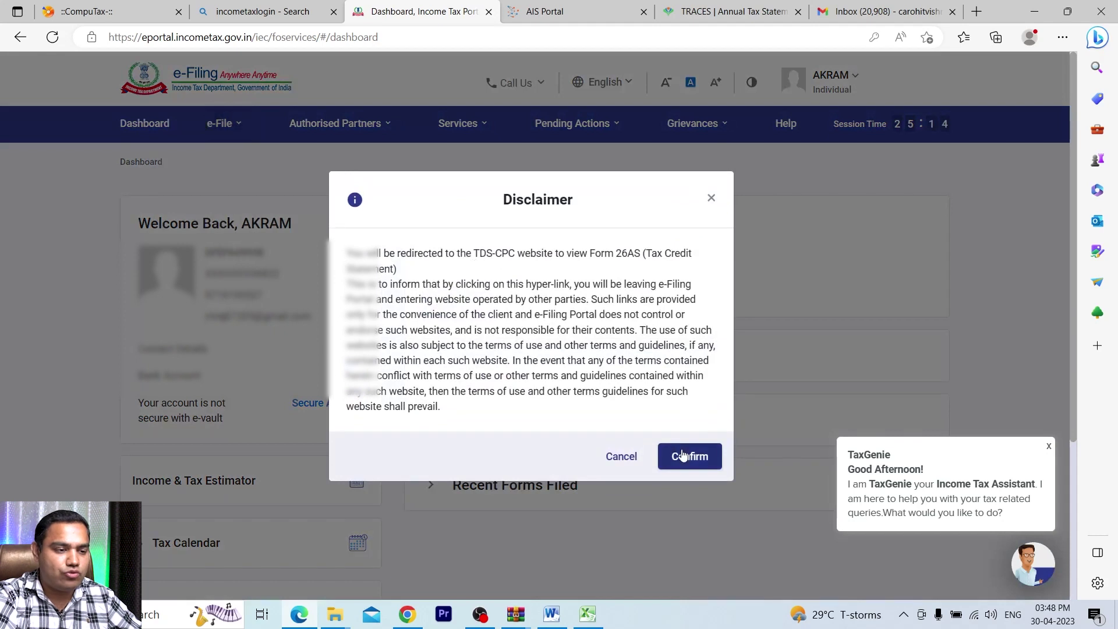
left_click(683, 456)
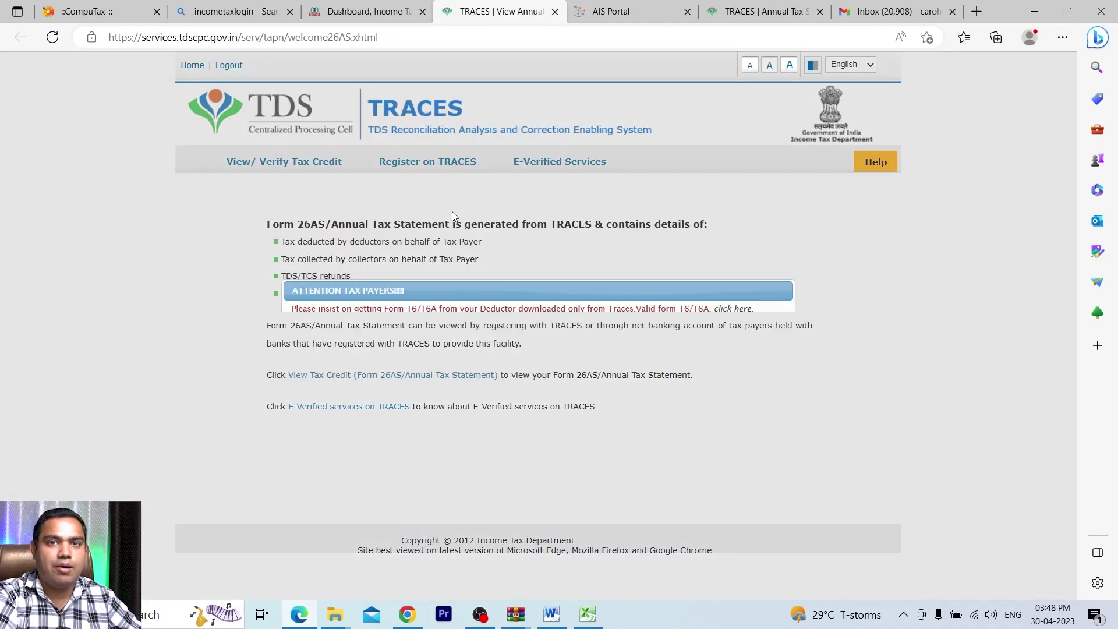
Accept the Form 16/16A usage terms and view the Form 26AS tax statement for assessment year 2023-24 as HTML
left_click(296, 334)
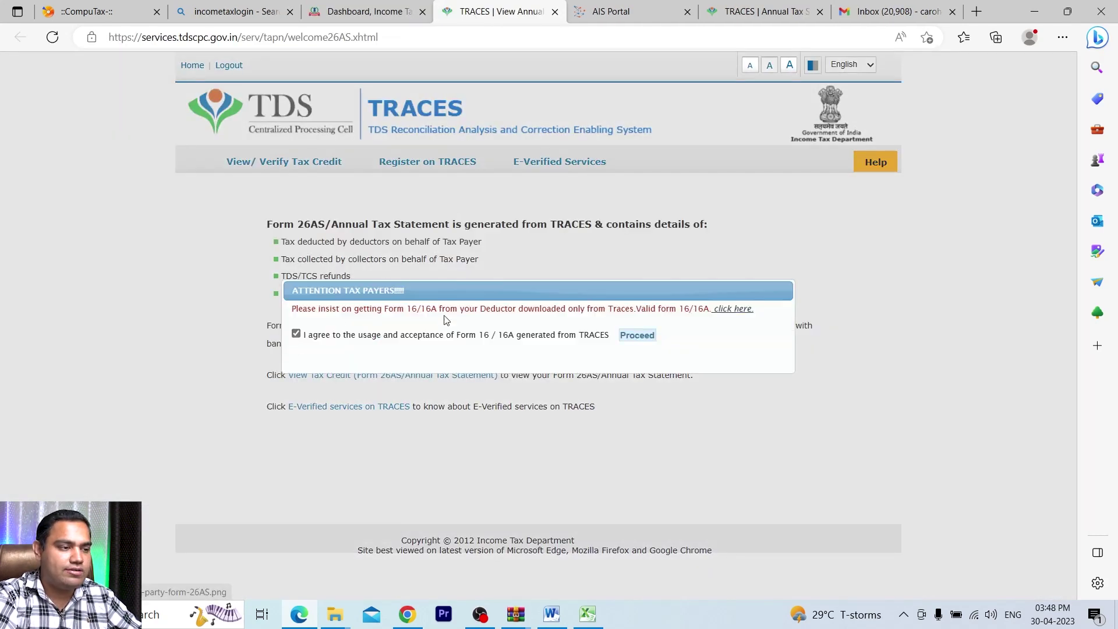
left_click(637, 334)
left_click(425, 376)
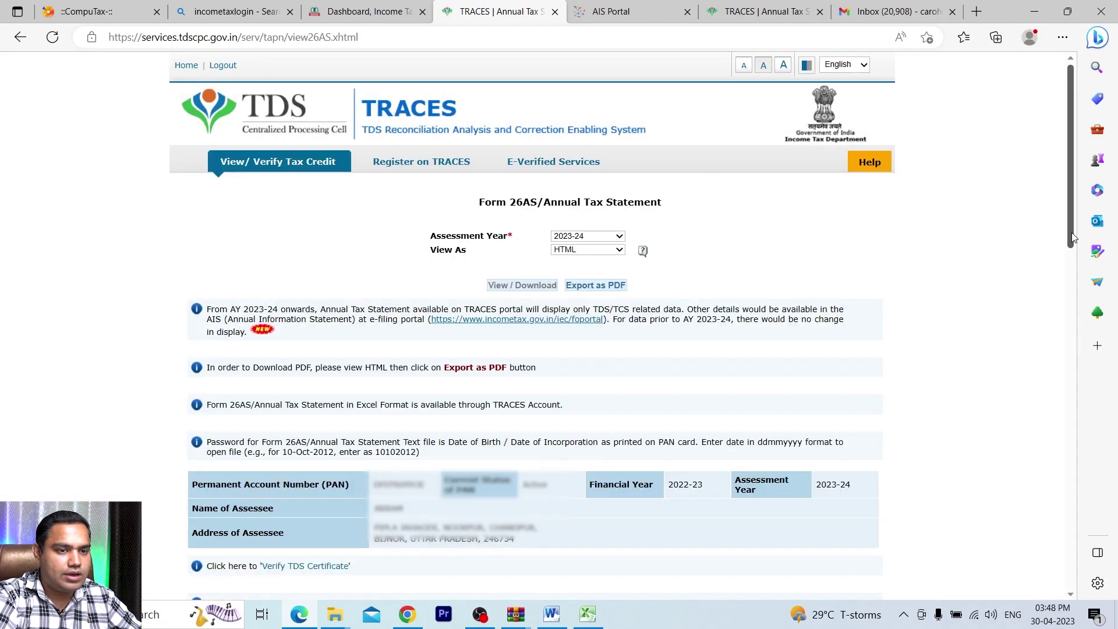
scroll(1073, 237, "down", 15)
scroll(1083, 215, "up", 13)
scroll(1093, 198, "up", 2)
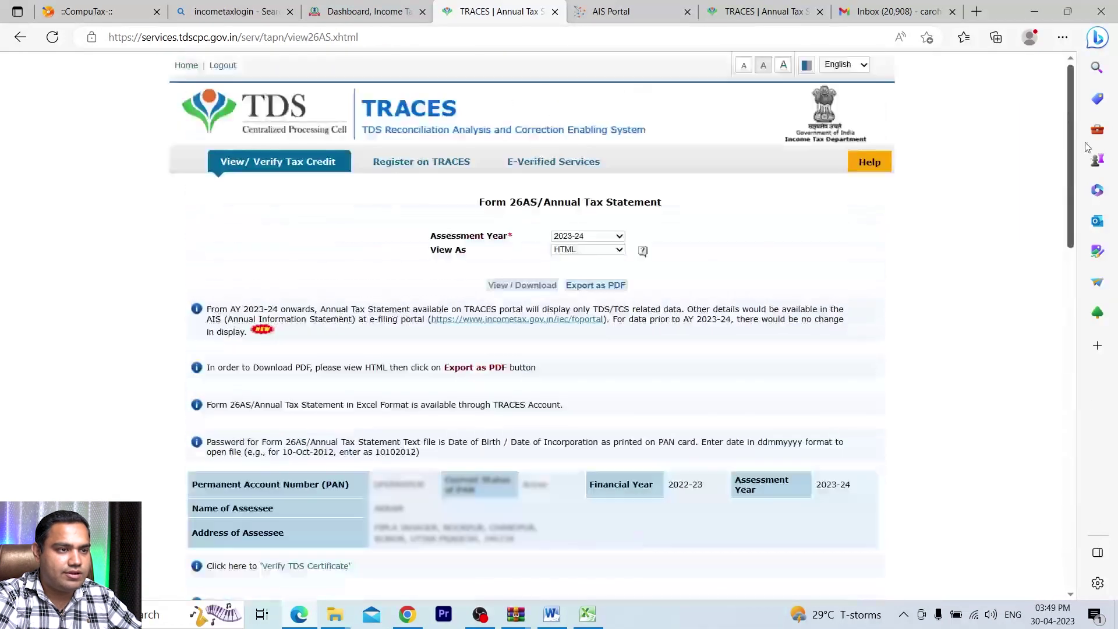
Return to the e-Filing dashboard and proceed to the Annual Information Statement (AIS) homepage on the Compliance Portal
left_click(367, 11)
left_click(458, 125)
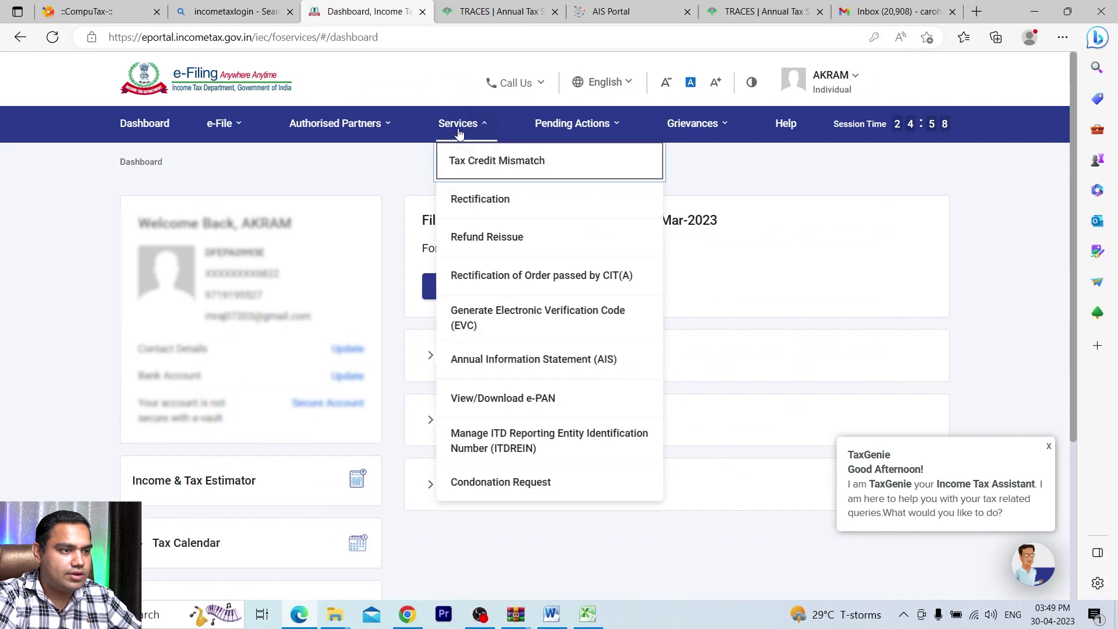
mouse_move(487, 137)
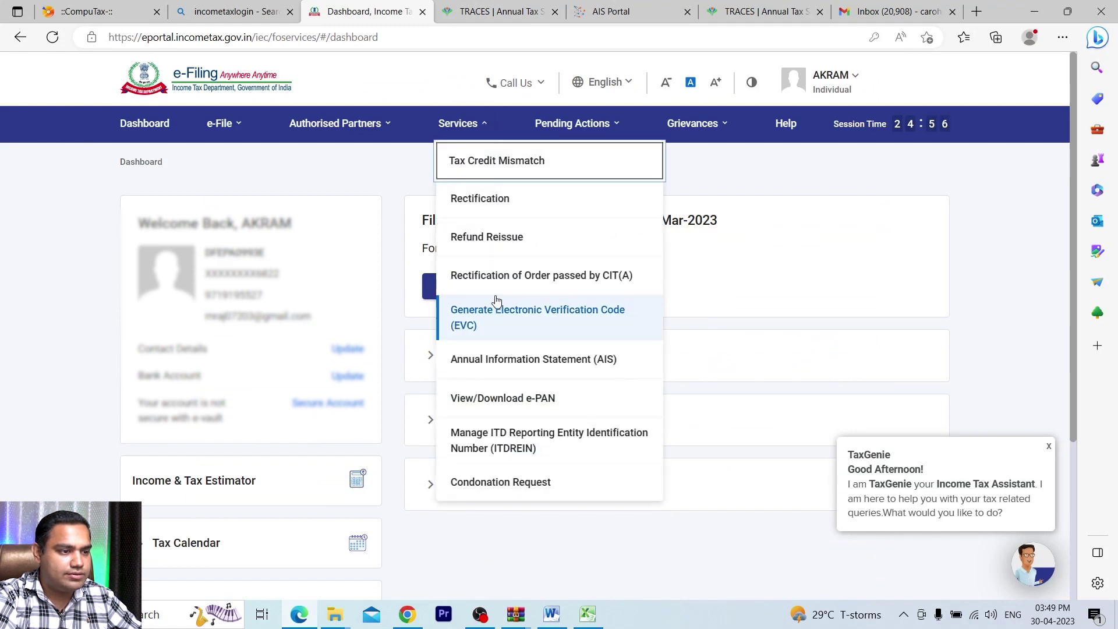
left_click(497, 360)
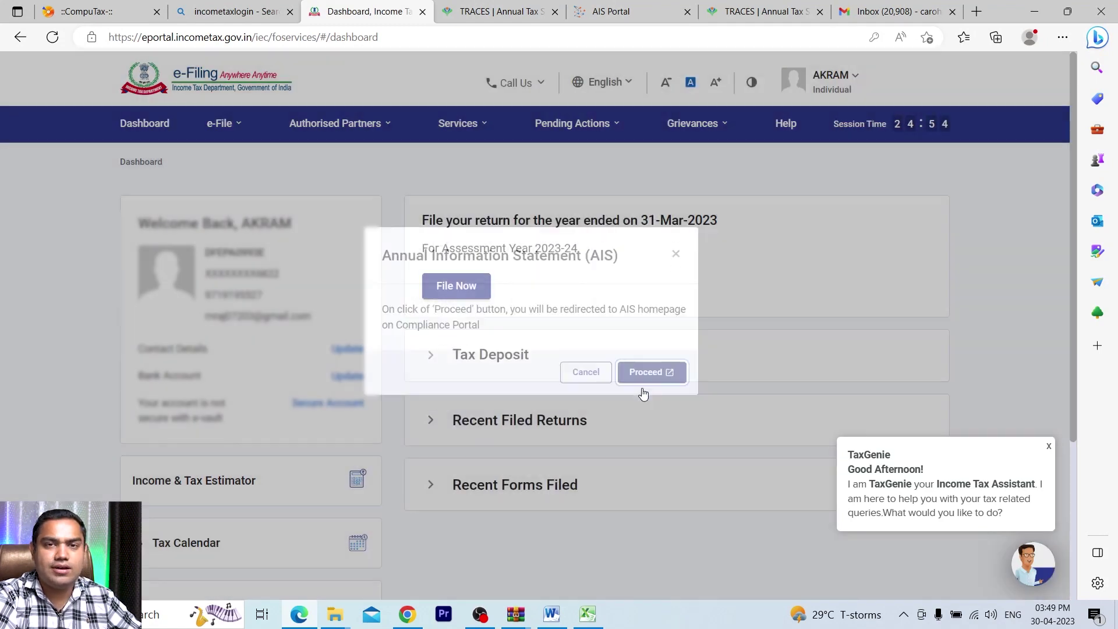
left_click(643, 395)
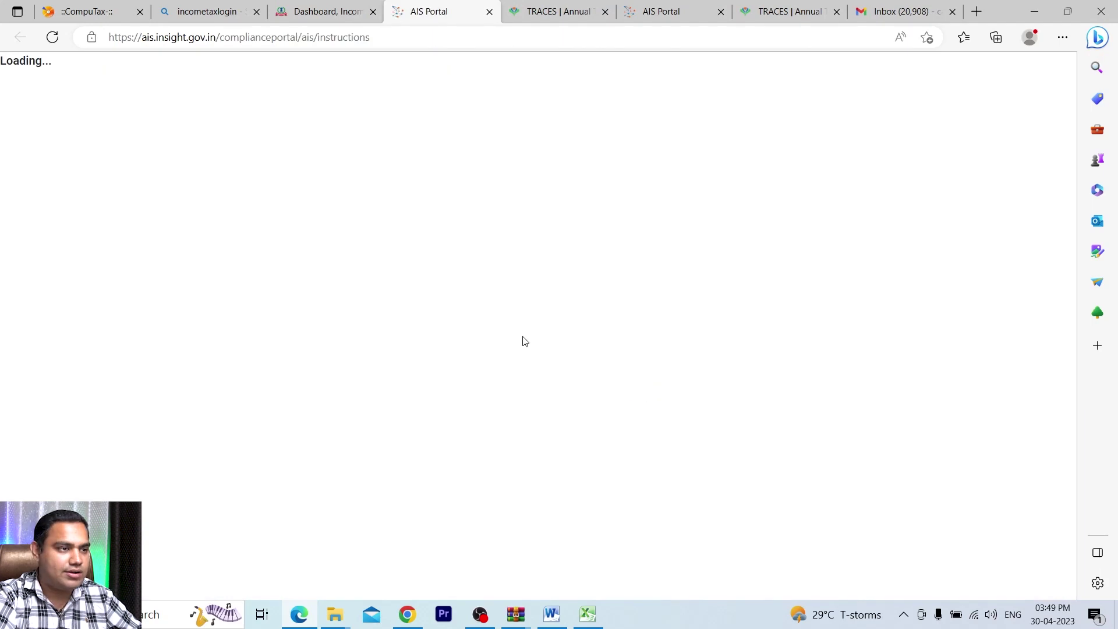
View the Taxpayer Information Summary for F.Y. 2022-23 and expand its full general information
left_click(176, 204)
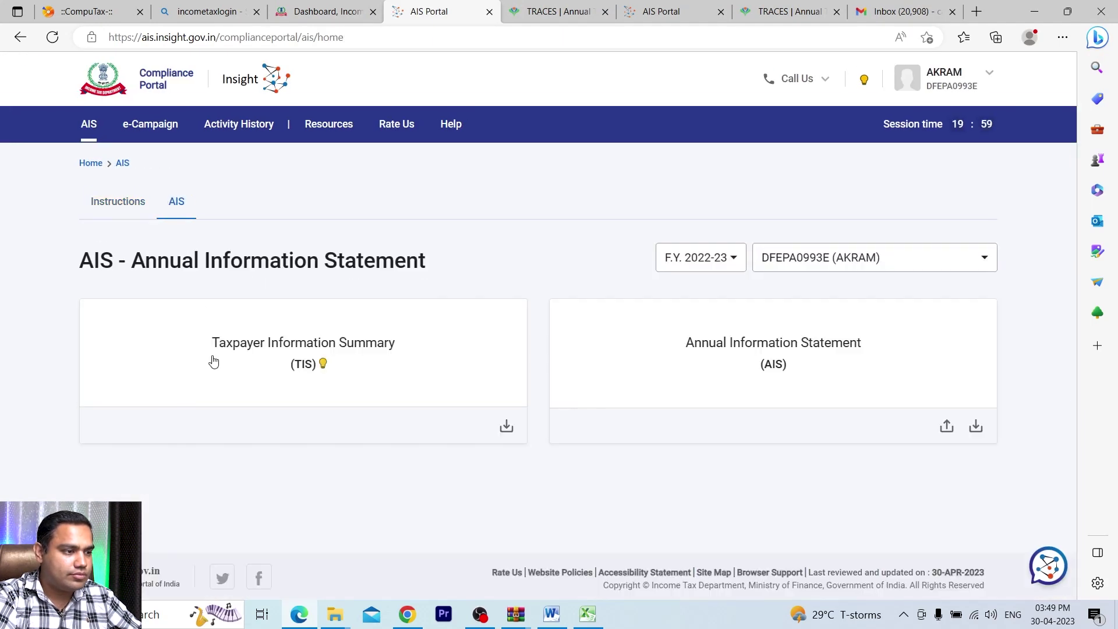
left_click(213, 360)
left_click_drag(1074, 325, 1074, 471)
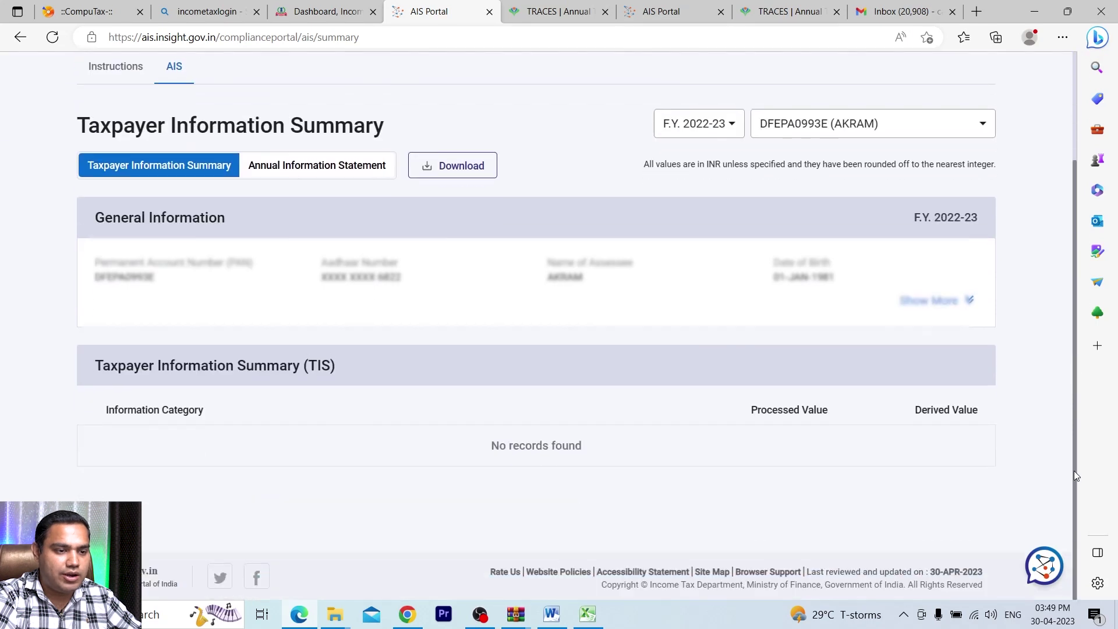
left_click(930, 300)
scroll(1070, 357, "down", 1)
scroll(1063, 326, "up", 3)
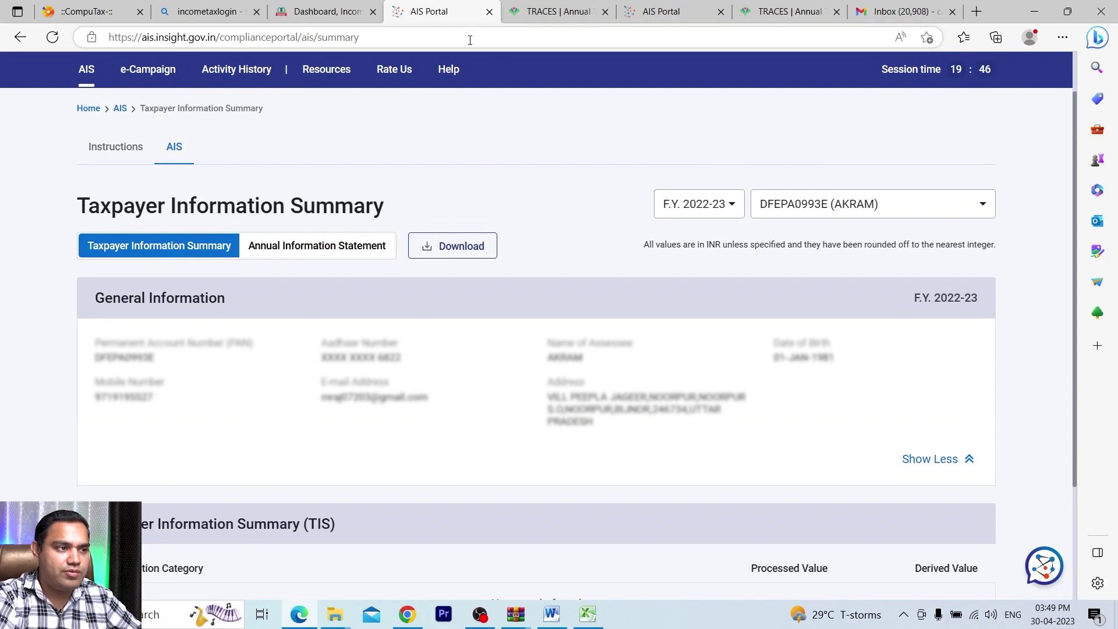
Download the taxpayer's pre-filled data from the e-Filing portal for assessment year 2023-24 (Current A.Y.)
left_click(354, 16)
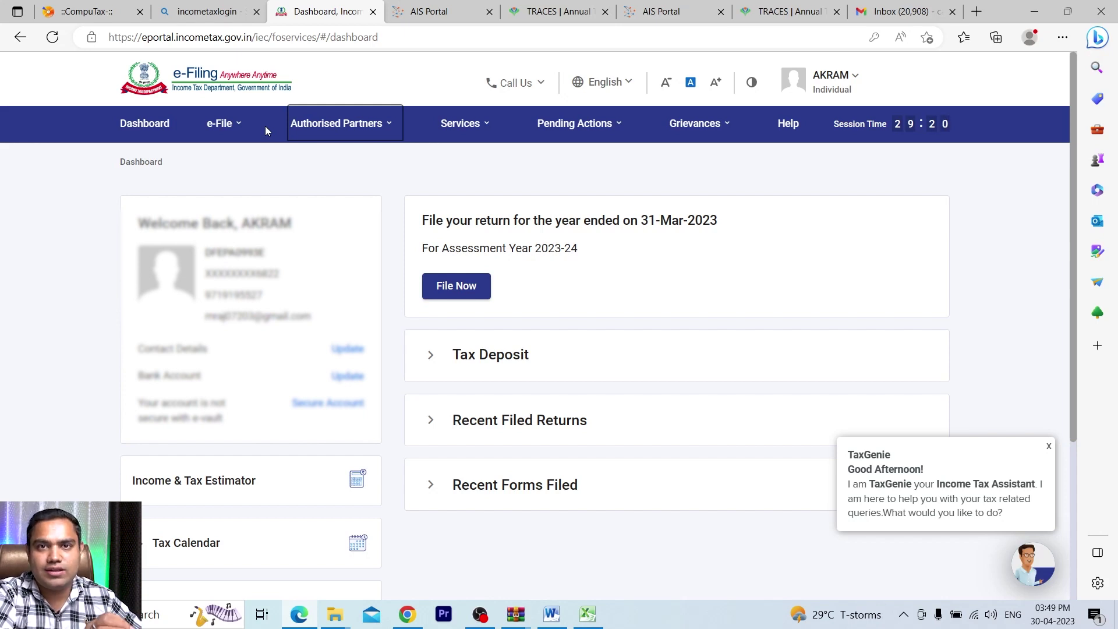
left_click(233, 124)
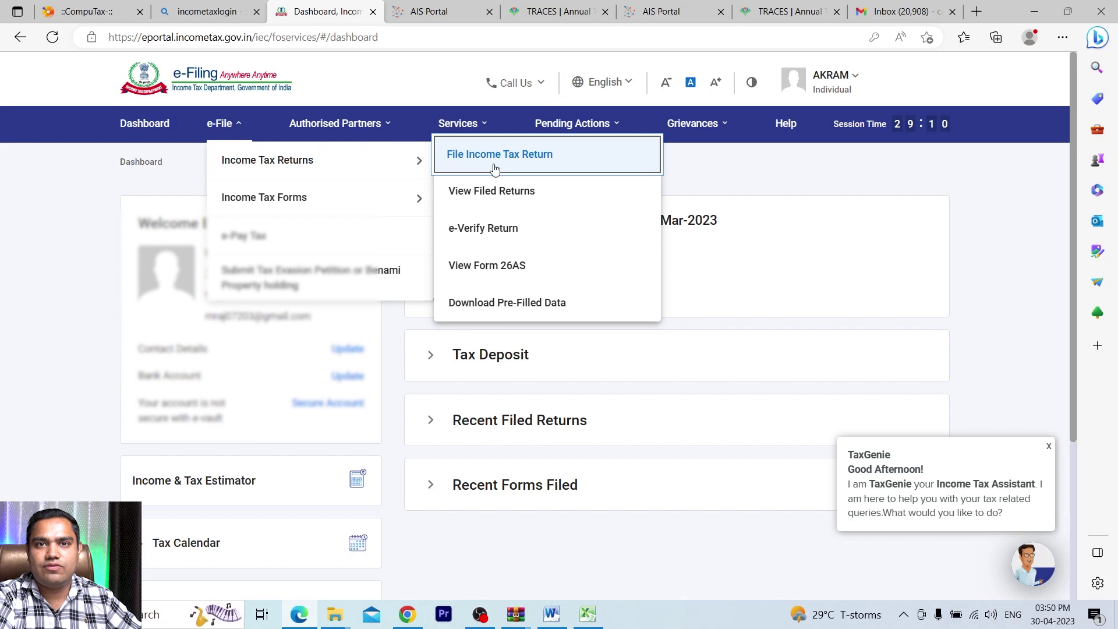
left_click(492, 302)
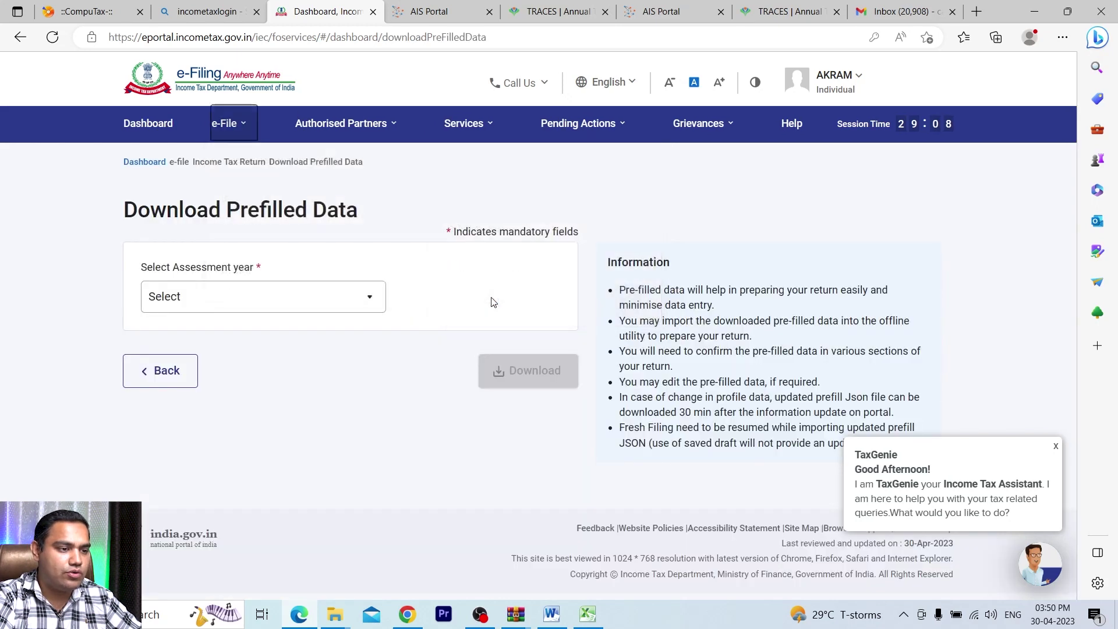
left_click(374, 297)
left_click(303, 361)
left_click(518, 364)
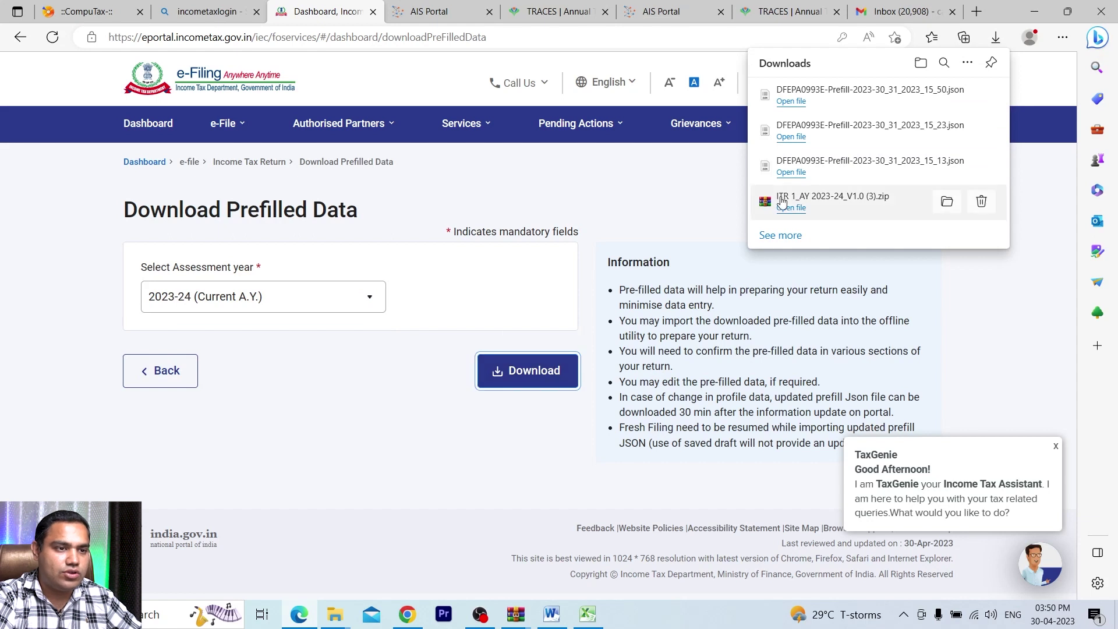
Switch to the ITR-4 Excel workbook, import the newest prefill JSON from Downloads, dismiss the alerts and return to the general information sheet
left_click(588, 617)
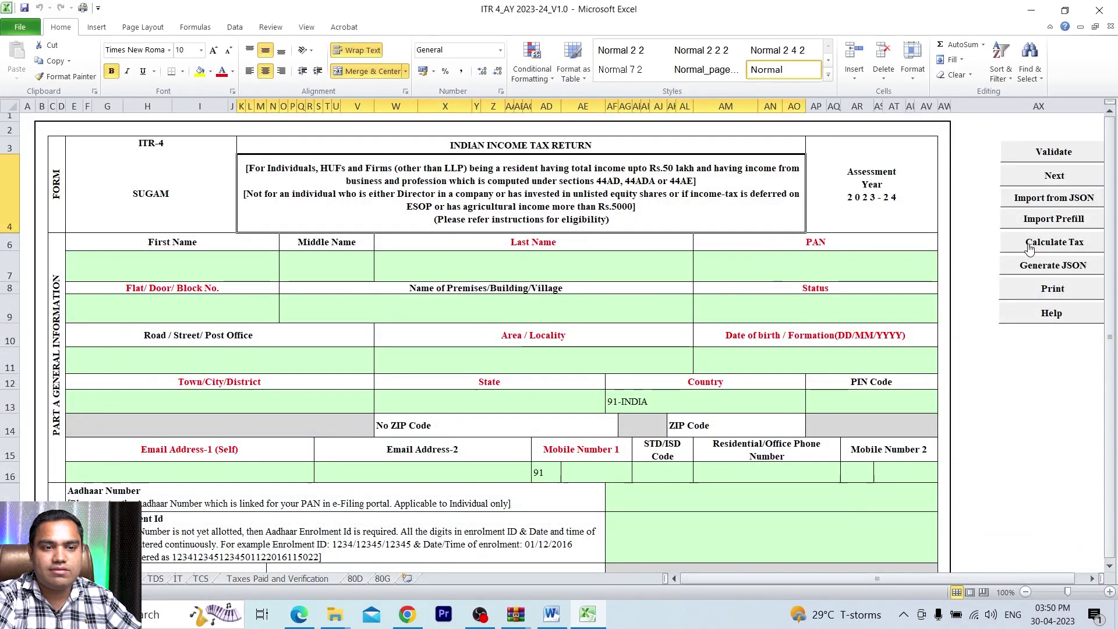
left_click(1057, 220)
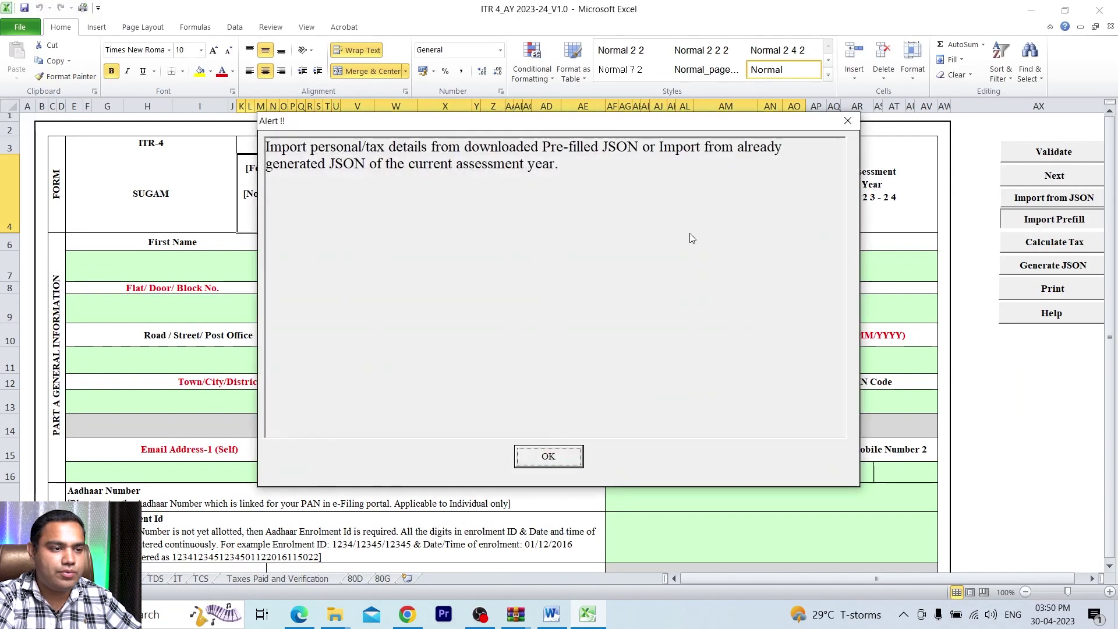
left_click(547, 454)
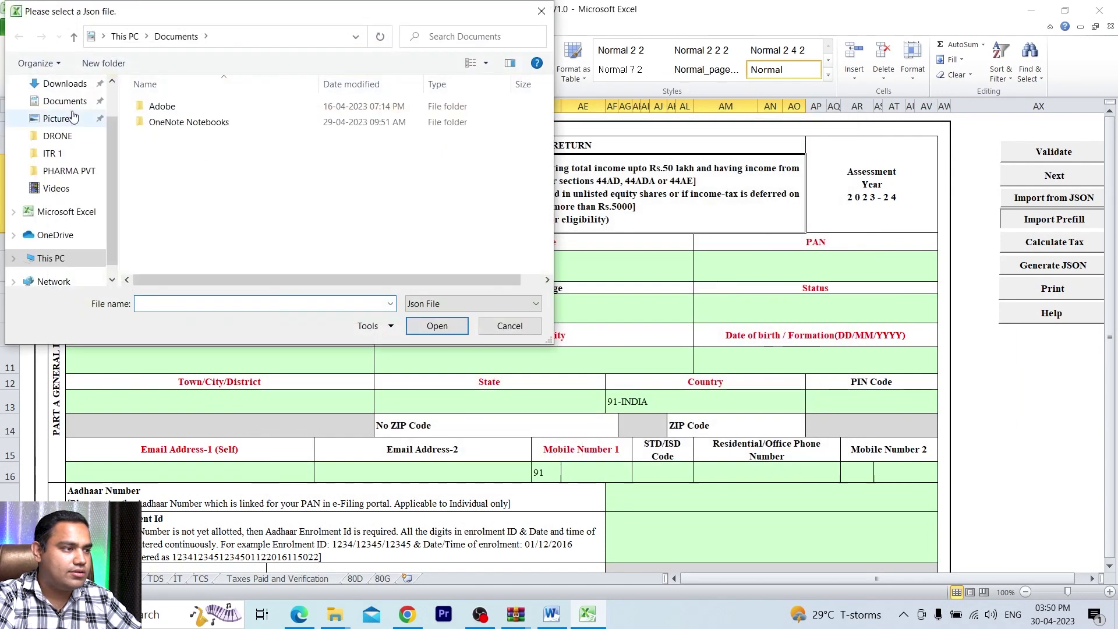
left_click(58, 83)
left_click(179, 127)
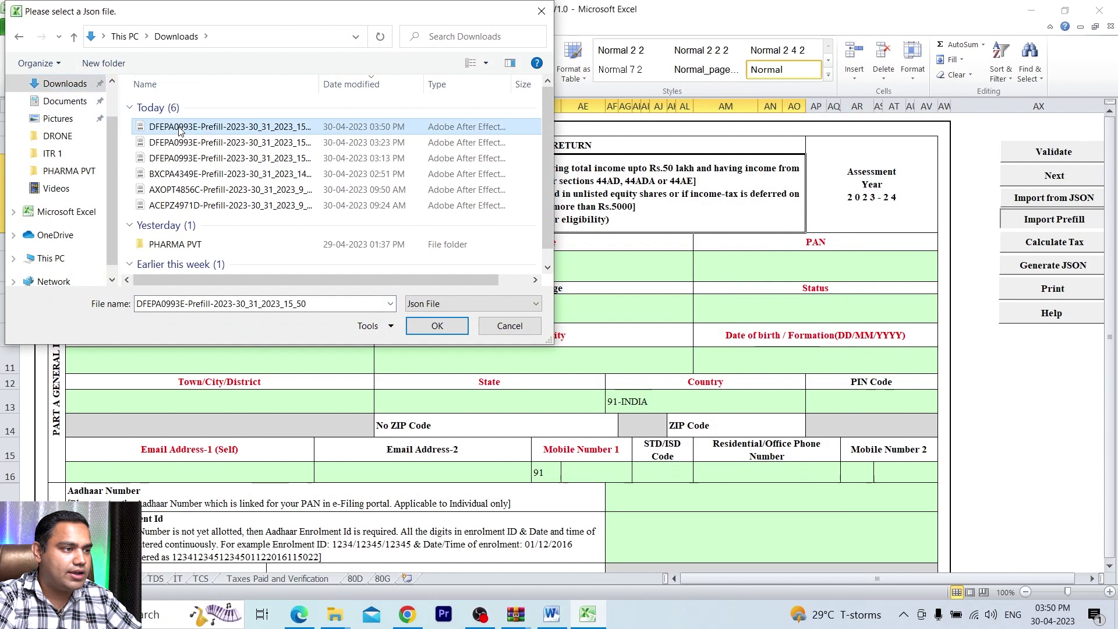
left_click(436, 325)
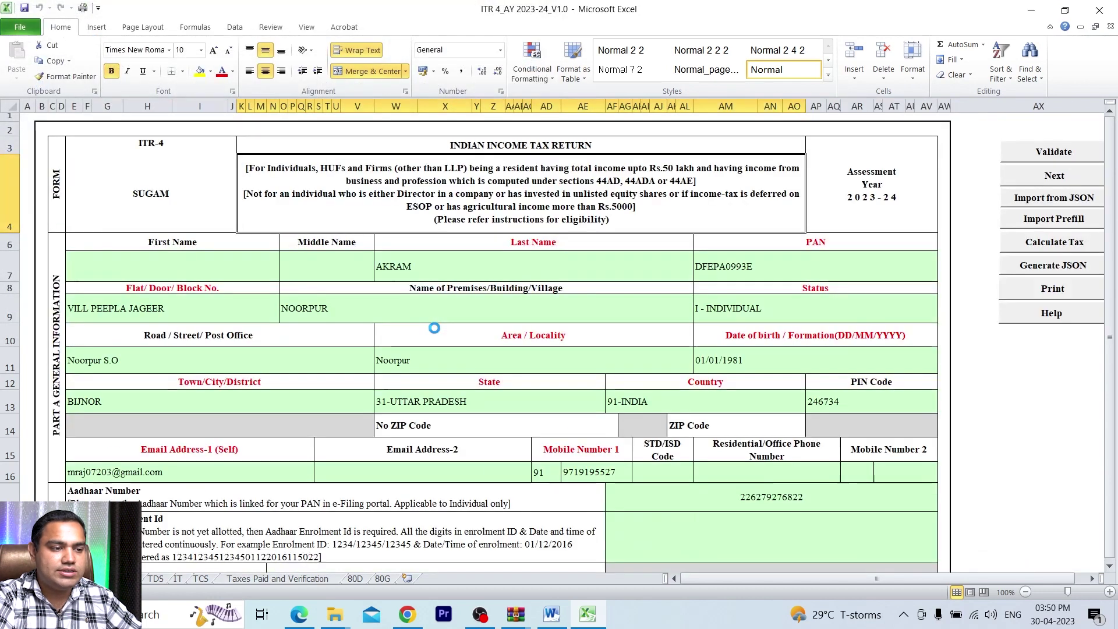
left_click(527, 398)
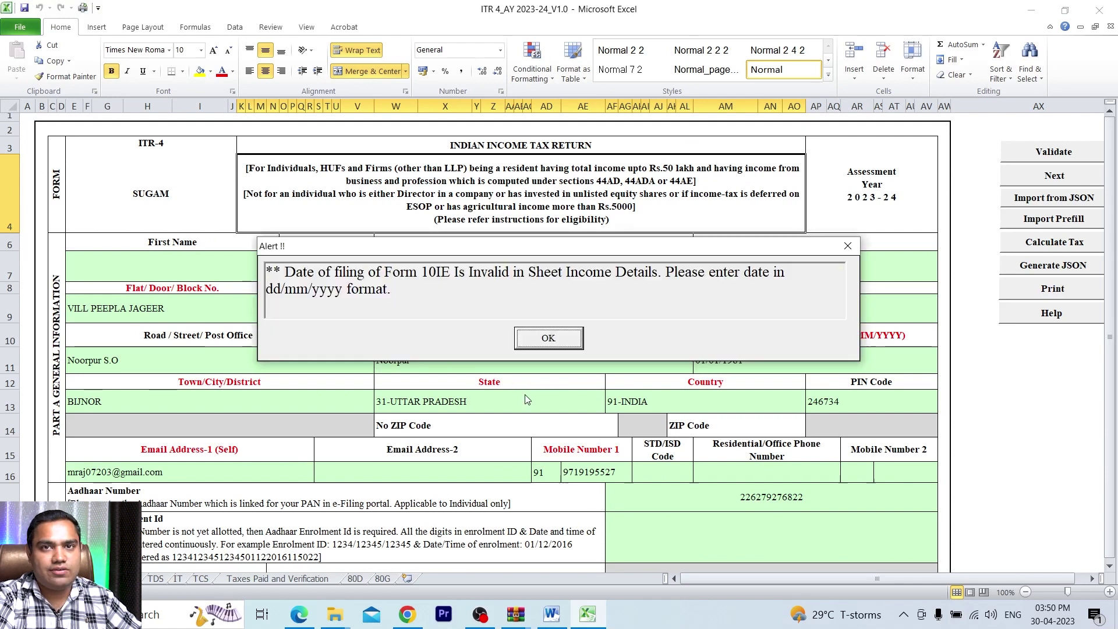
left_click(549, 333)
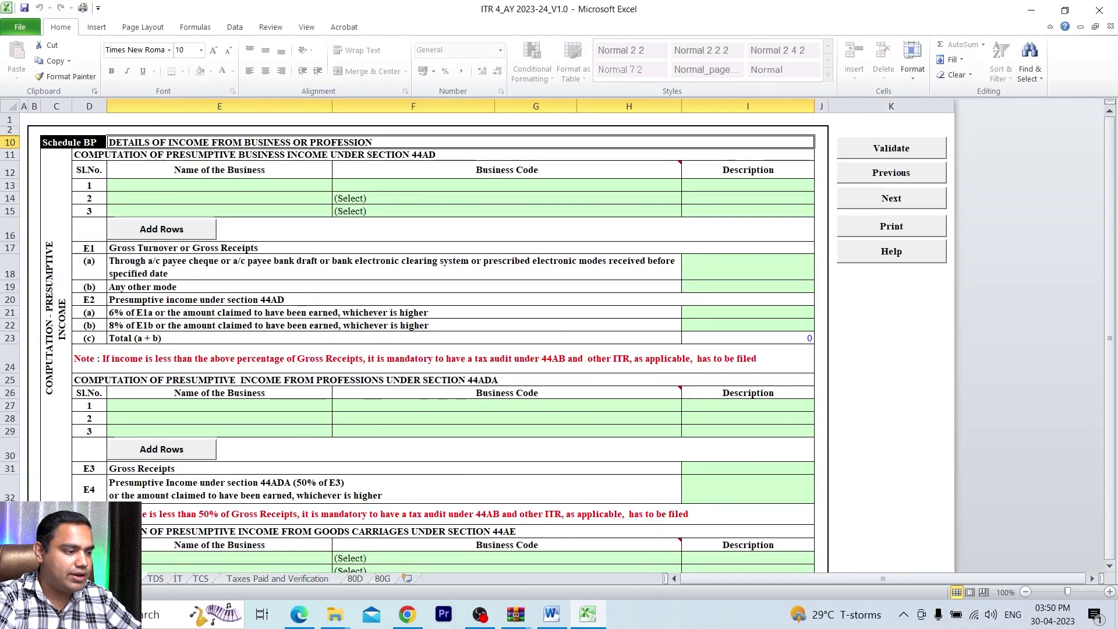
left_click(82, 578)
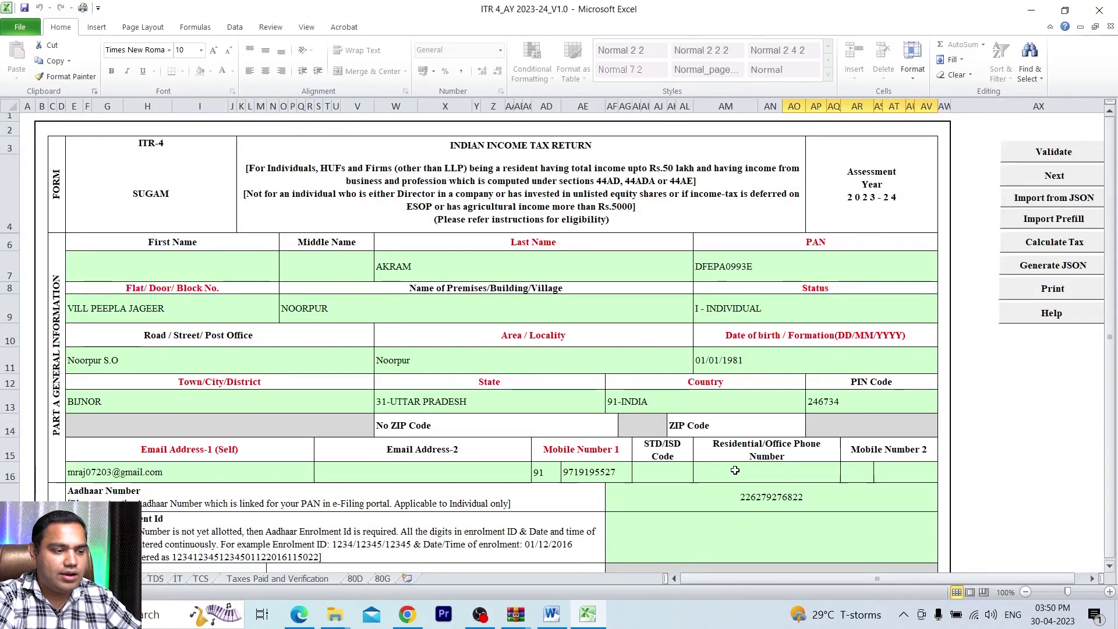
Fill the first section 44AD row of Schedule BP with the taxpayer's name, code 09023-Retail sale in non specialized stores and description TRADING
left_click(133, 579)
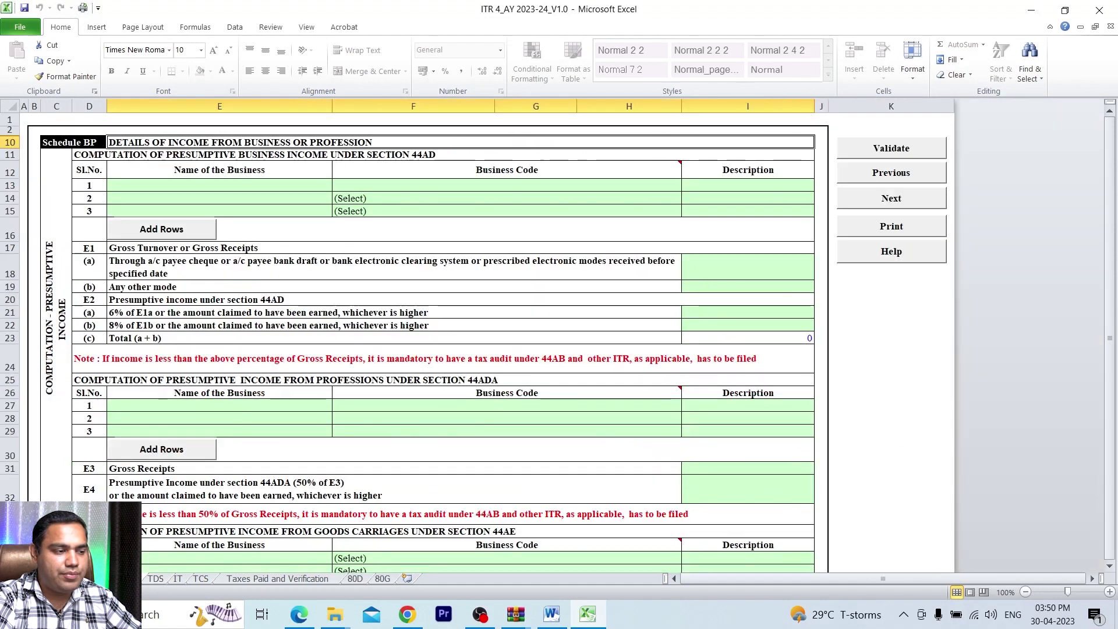
left_click(283, 187)
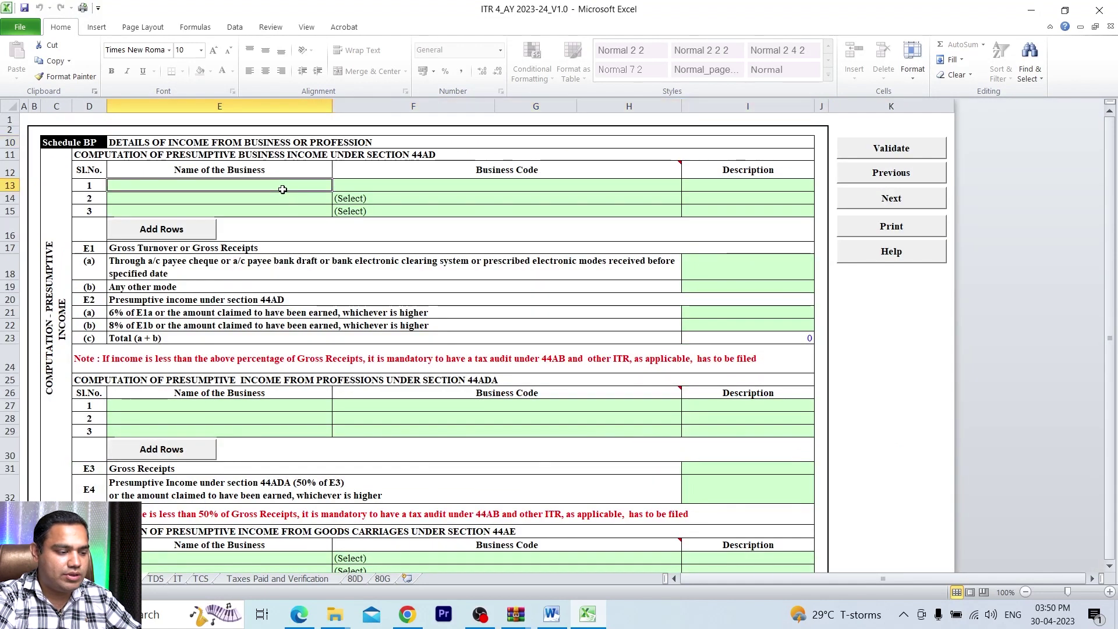
type("AKRAM")
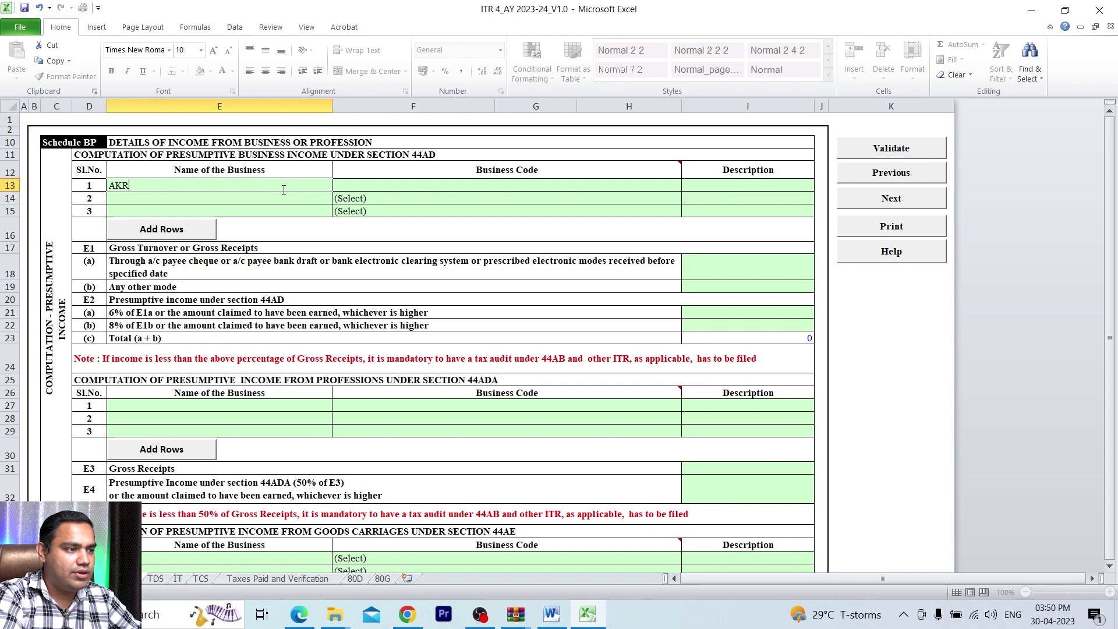
key("Tab")
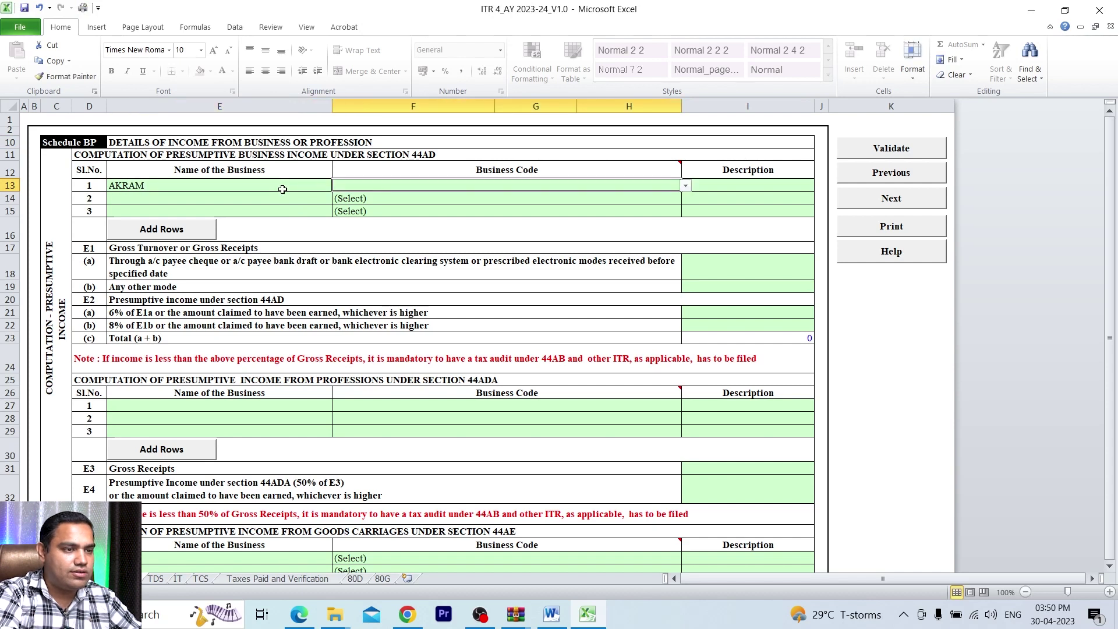
left_click(685, 187)
left_click_drag(685, 205, 688, 226)
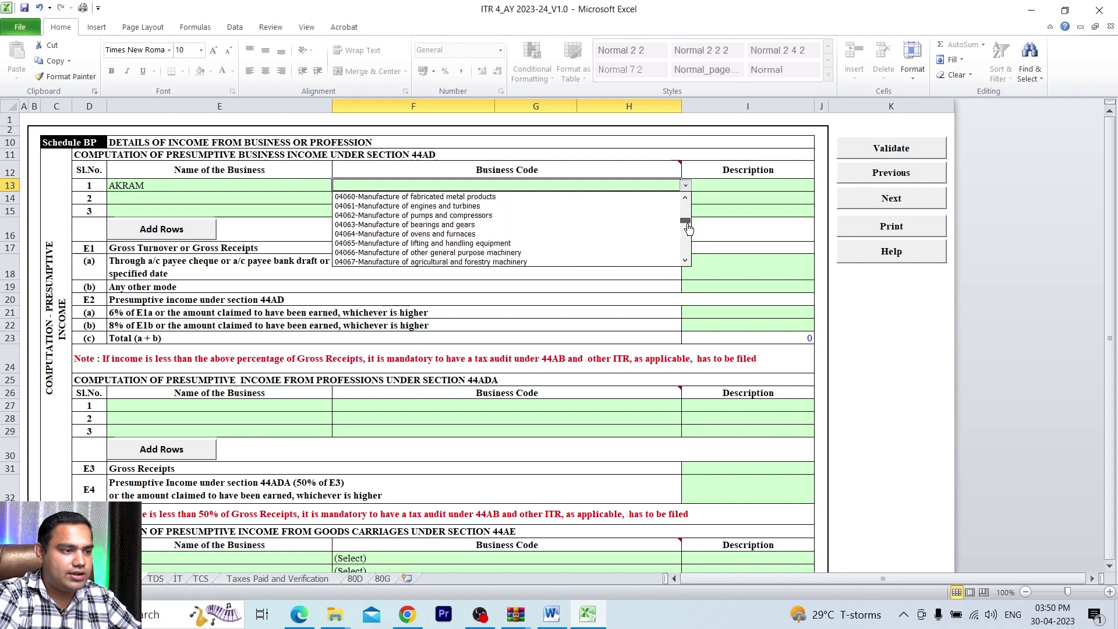
left_click_drag(689, 226, 689, 231)
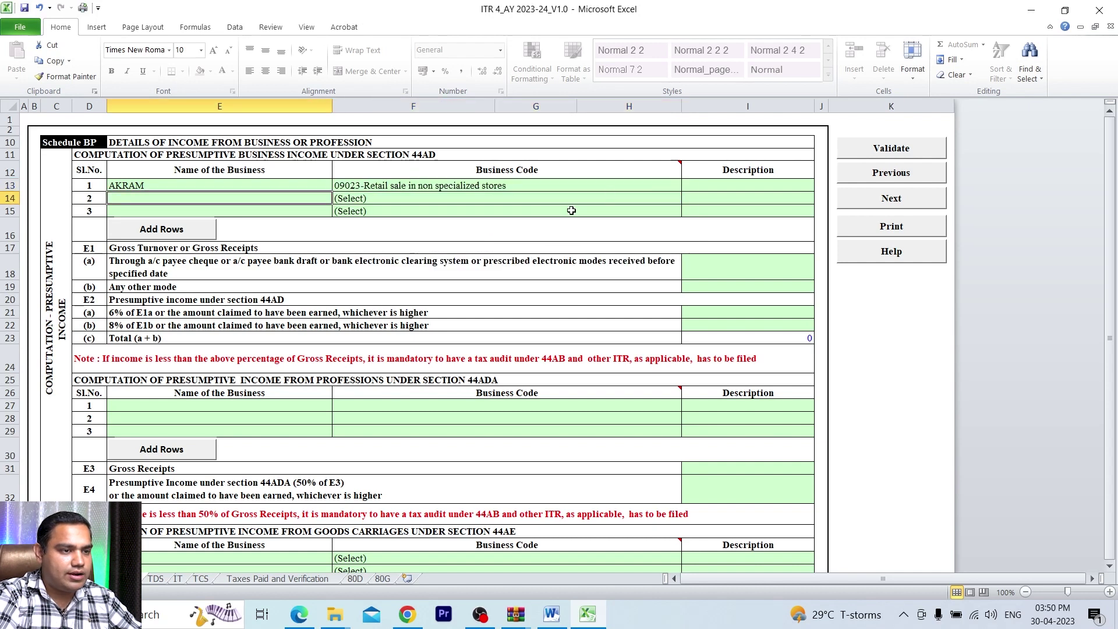
left_click(711, 182)
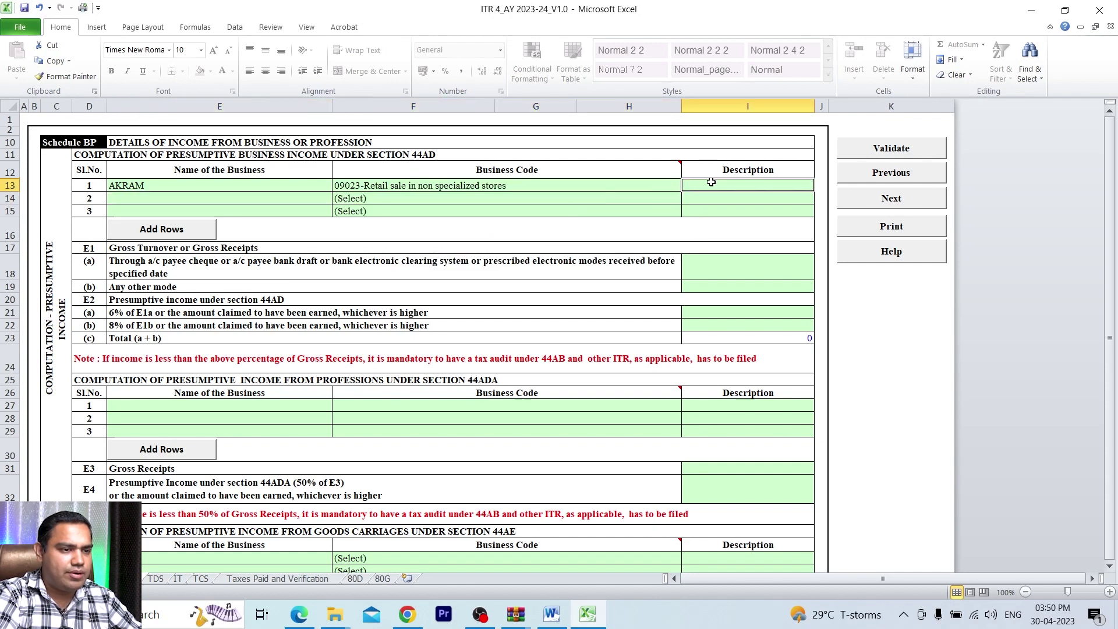
type("TRADING")
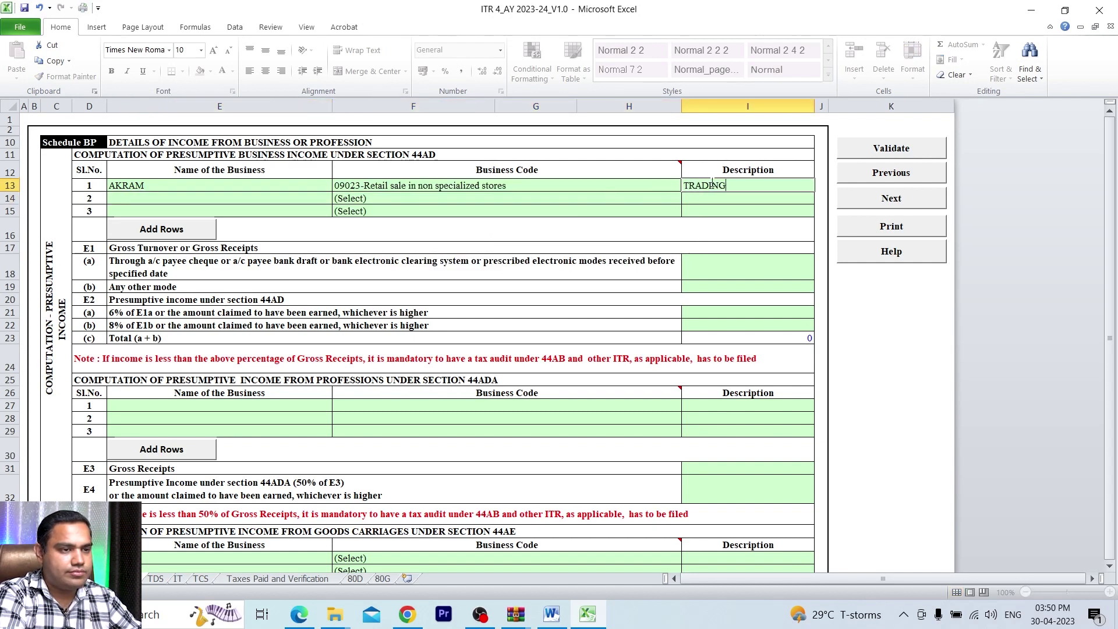
left_click(613, 199)
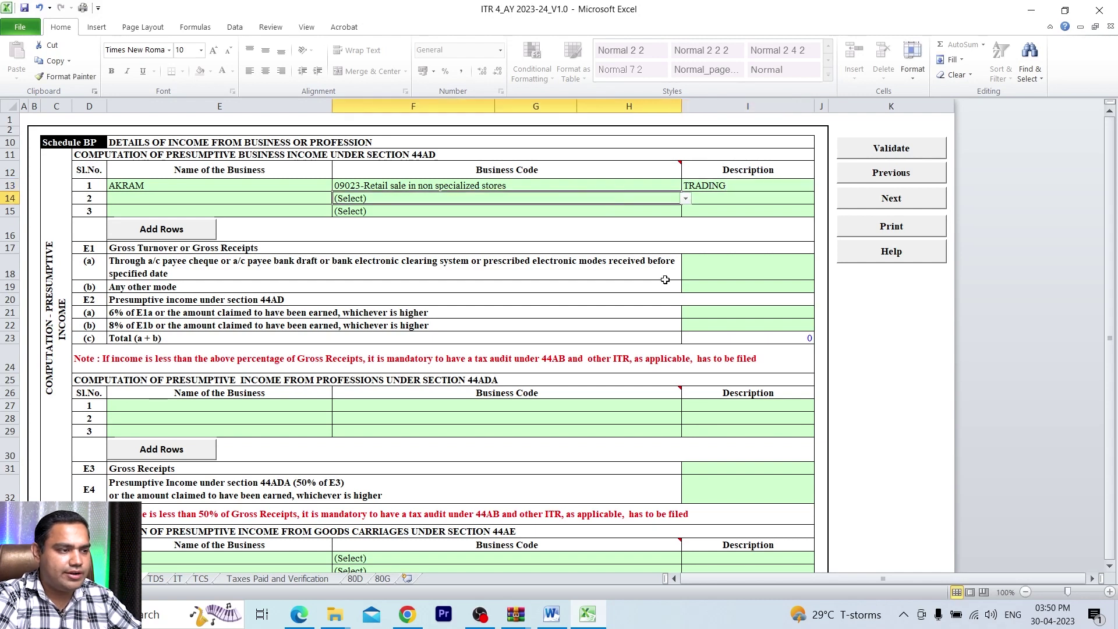
Under section 44AD, enter gross turnover through any other mode as 1245085 and presumptive income on E1b as 450852
left_click(701, 281)
left_click(713, 270)
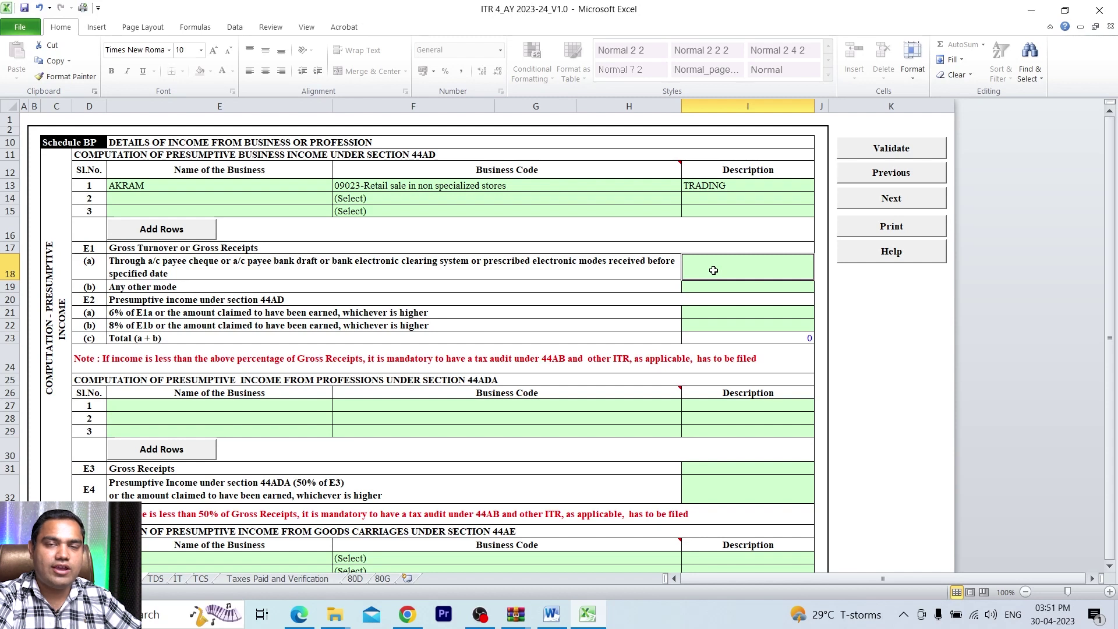
left_click(711, 287)
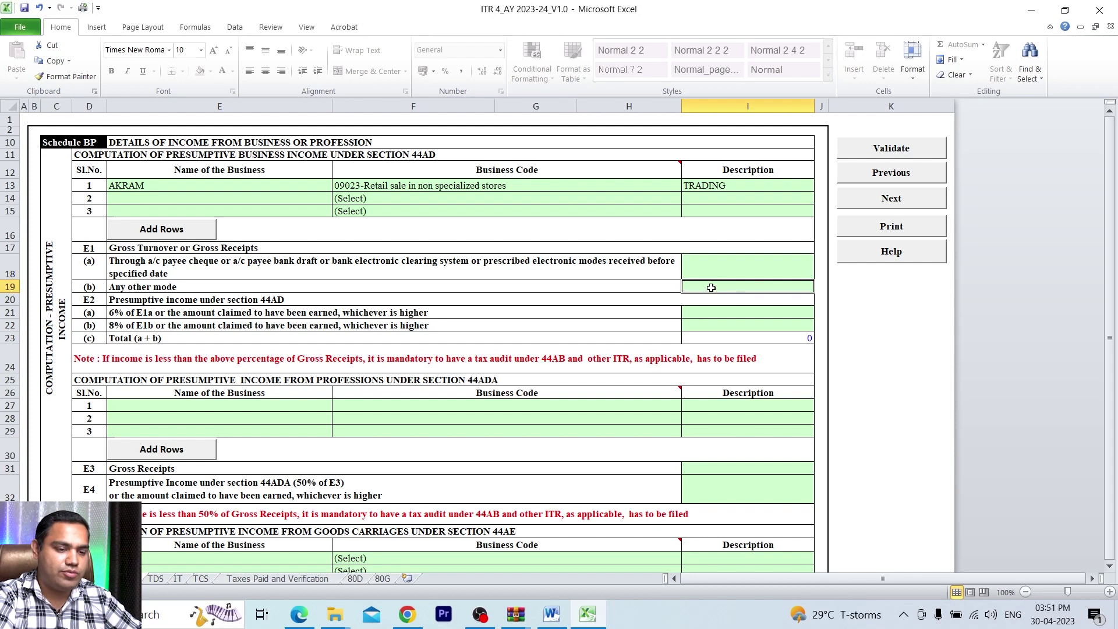
type("1245085")
key("Return")
key("Return")
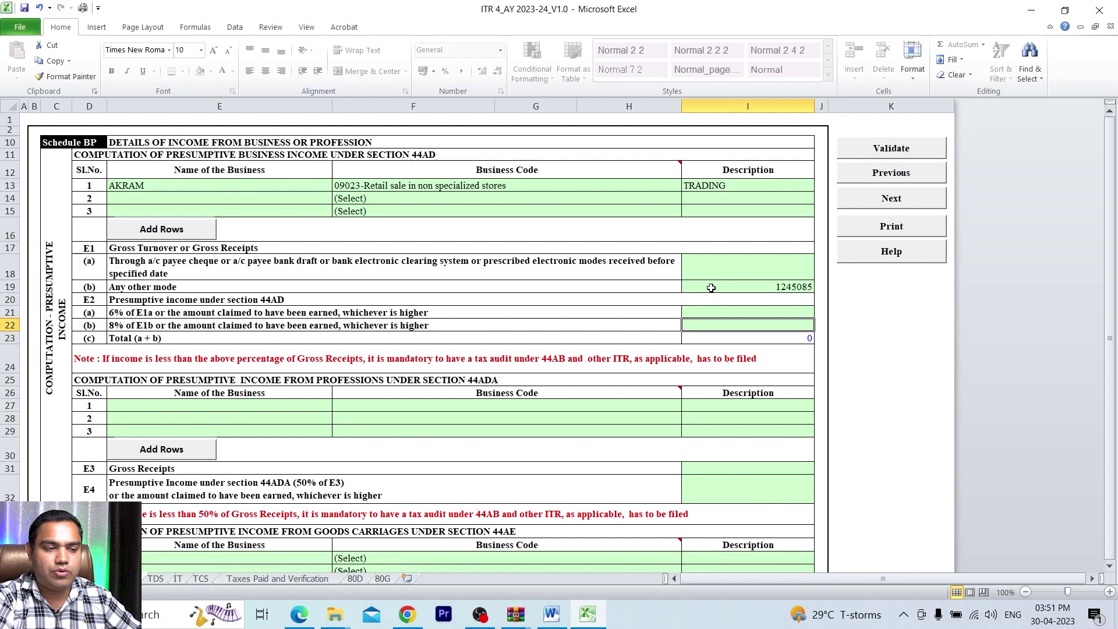
type("450852")
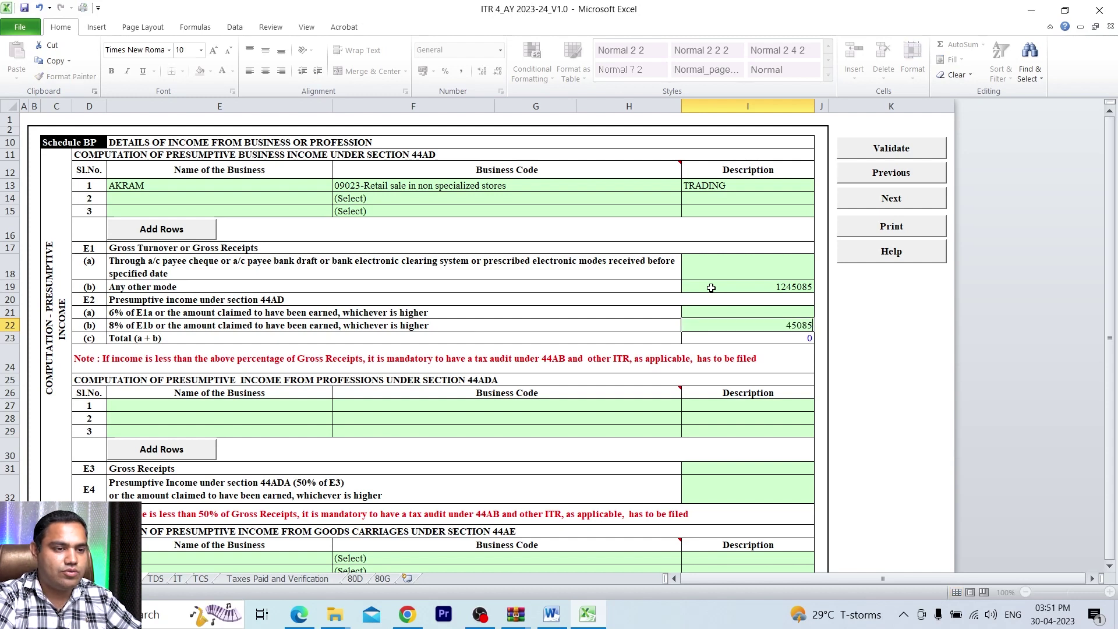
key("Return")
left_click(586, 408)
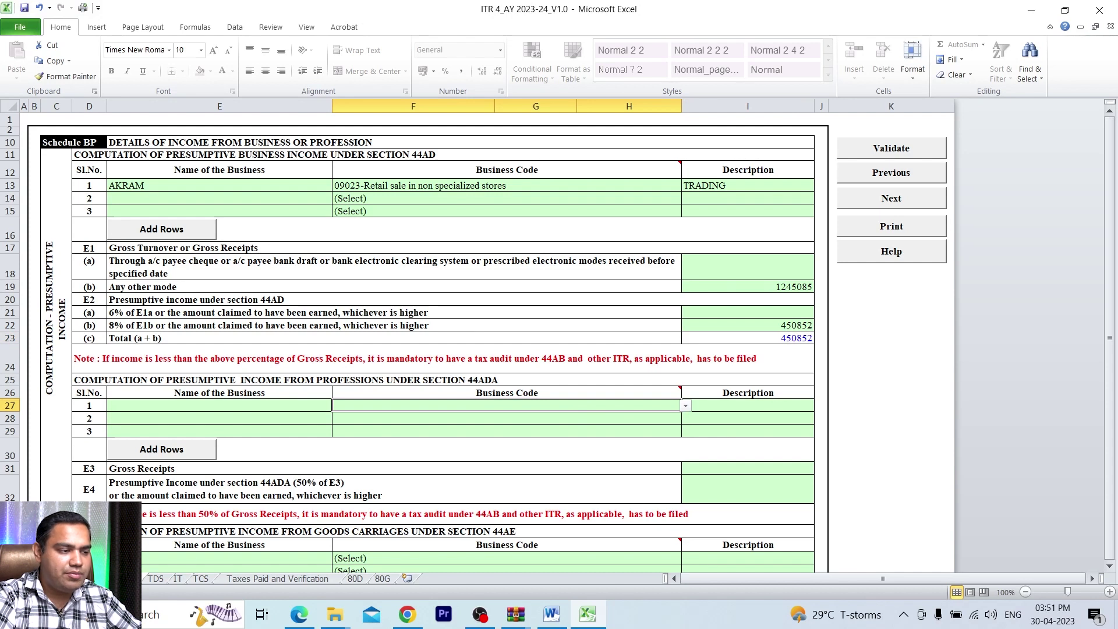
In the business's financial particulars, enter sundry creditors 450286, inventories 350280, sundry debtors 150862 and cash-in-hand 240163
left_click_drag(1109, 338, 1109, 343)
left_click(752, 304)
key("Right")
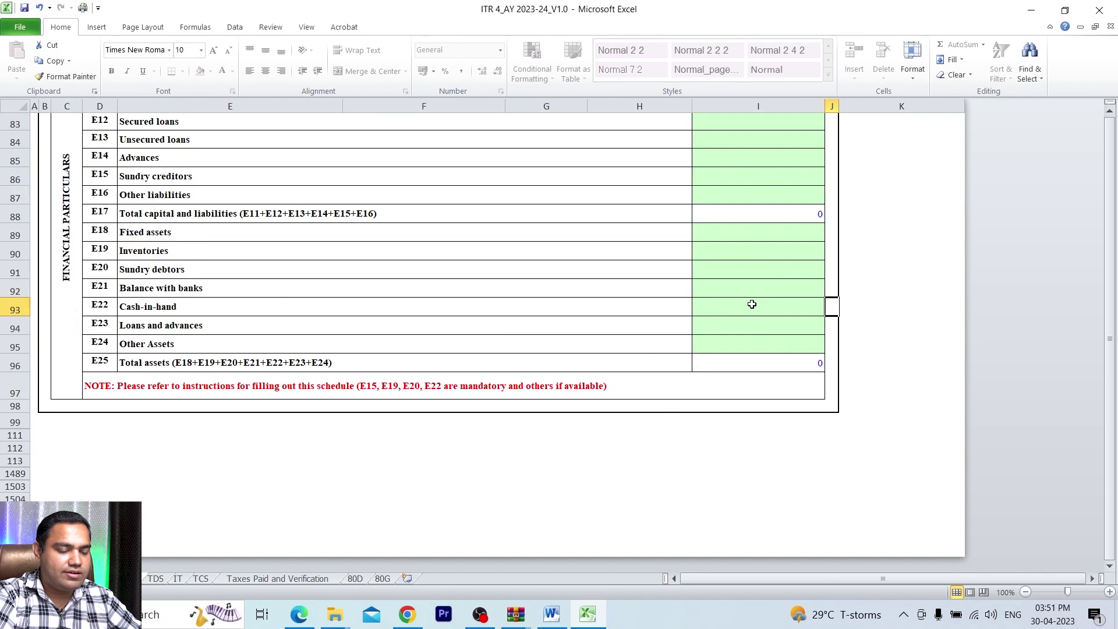
key("Up")
key("Up")
key("Up")
key("Up")
key("Up")
key("Up")
key("Up")
key("Up")
key("Up")
key("Up")
key("Up")
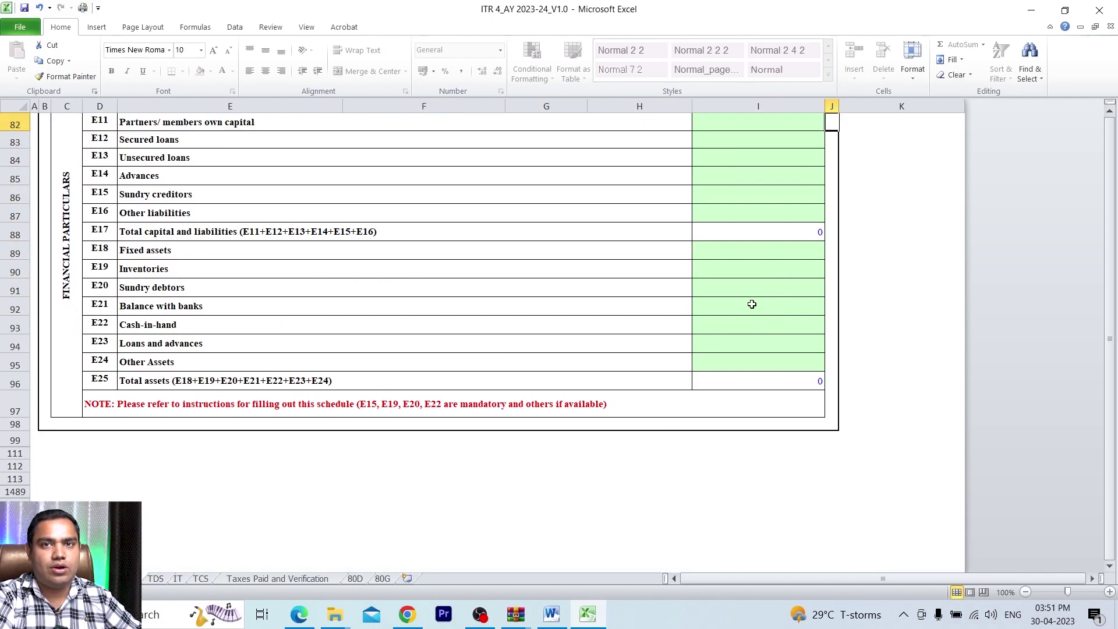
key("Up")
key("Up")
key("Up")
key("Up")
key("Up")
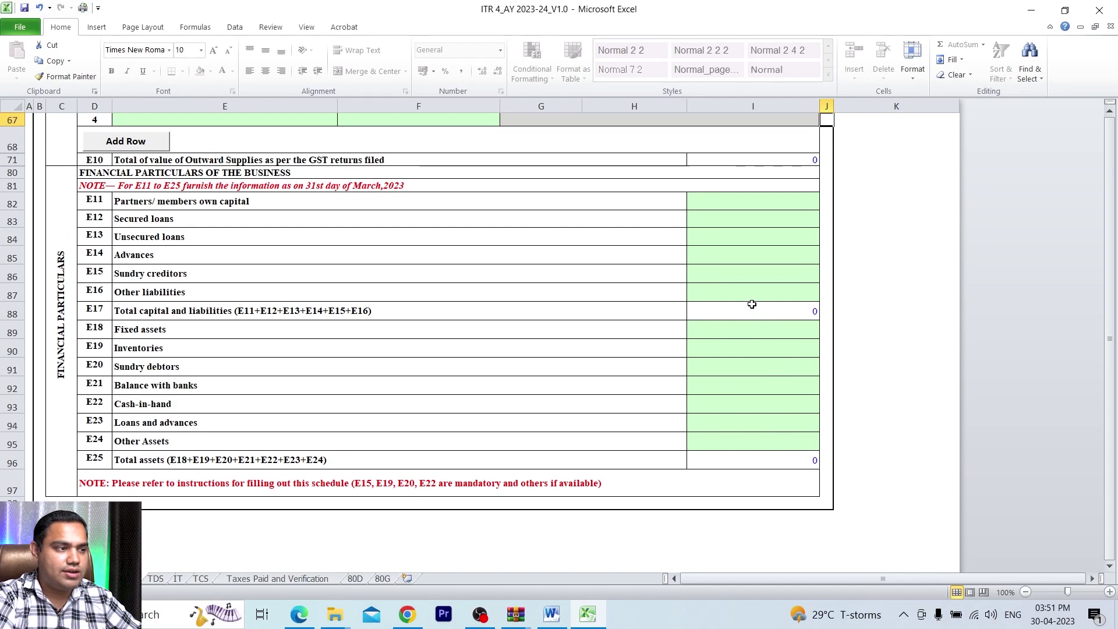
left_click(720, 275)
type("450286")
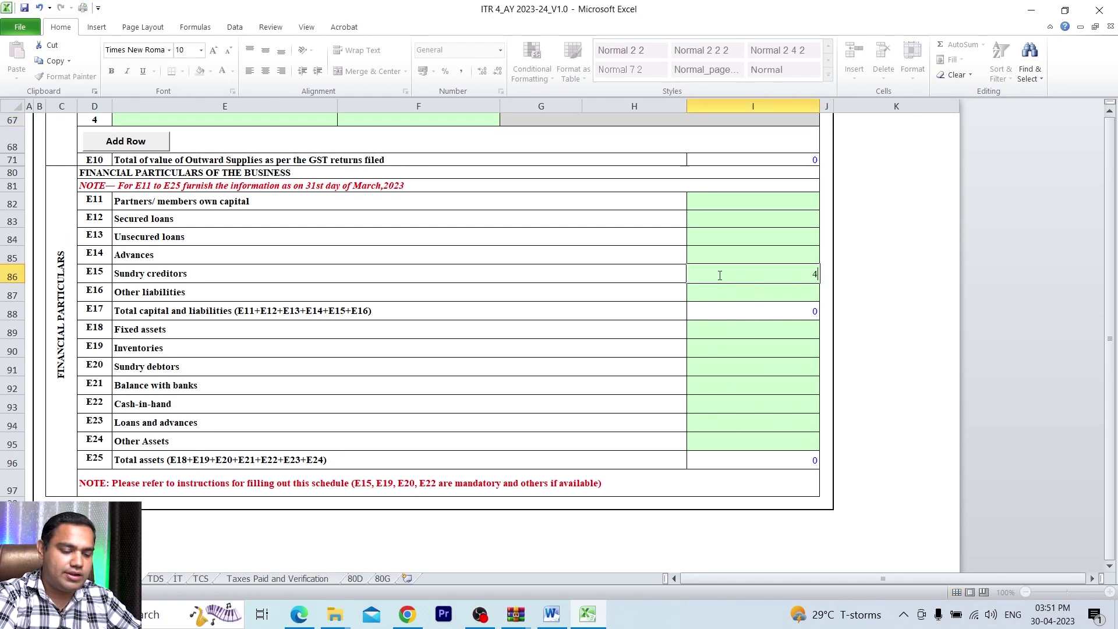
key("Return")
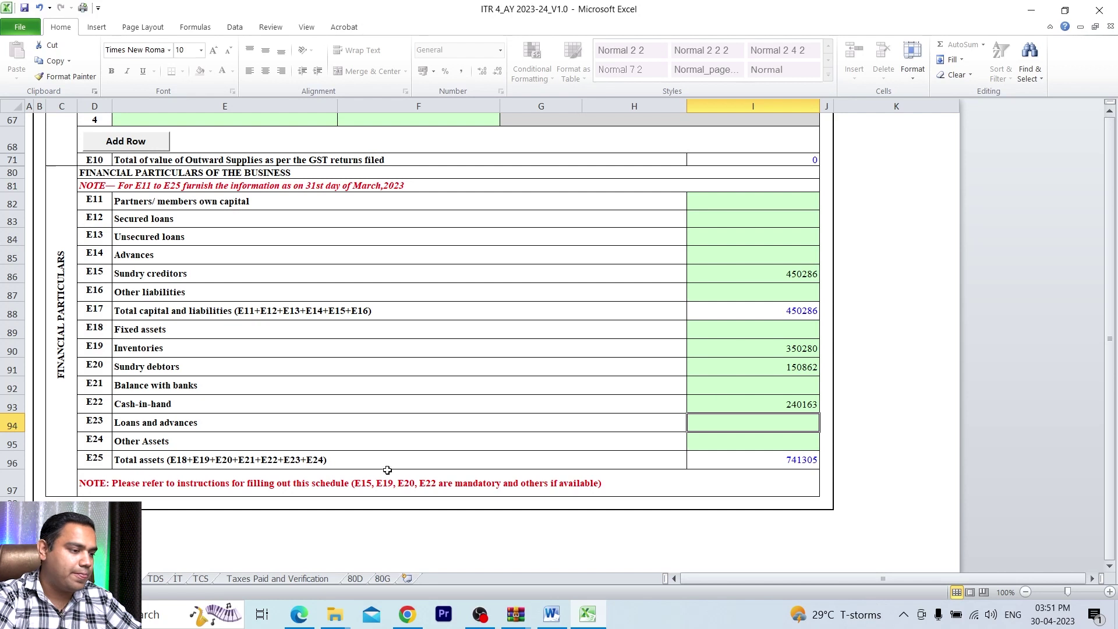
Answer No to both senior citizen questions in Schedule 80D, for self and family and for parents
left_click(355, 578)
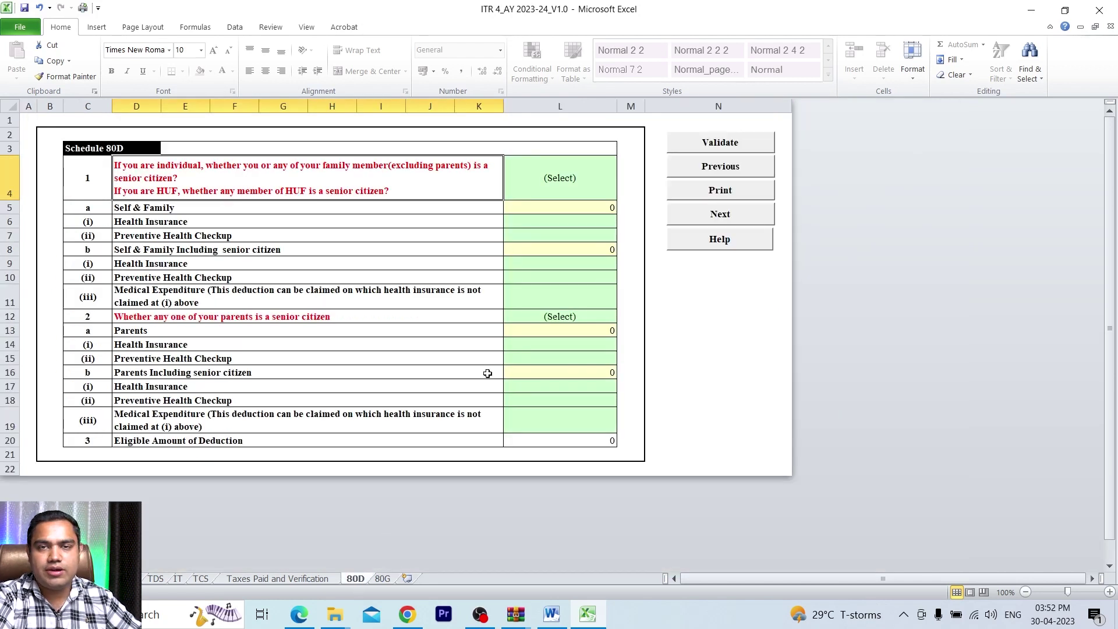
left_click(570, 185)
left_click(621, 192)
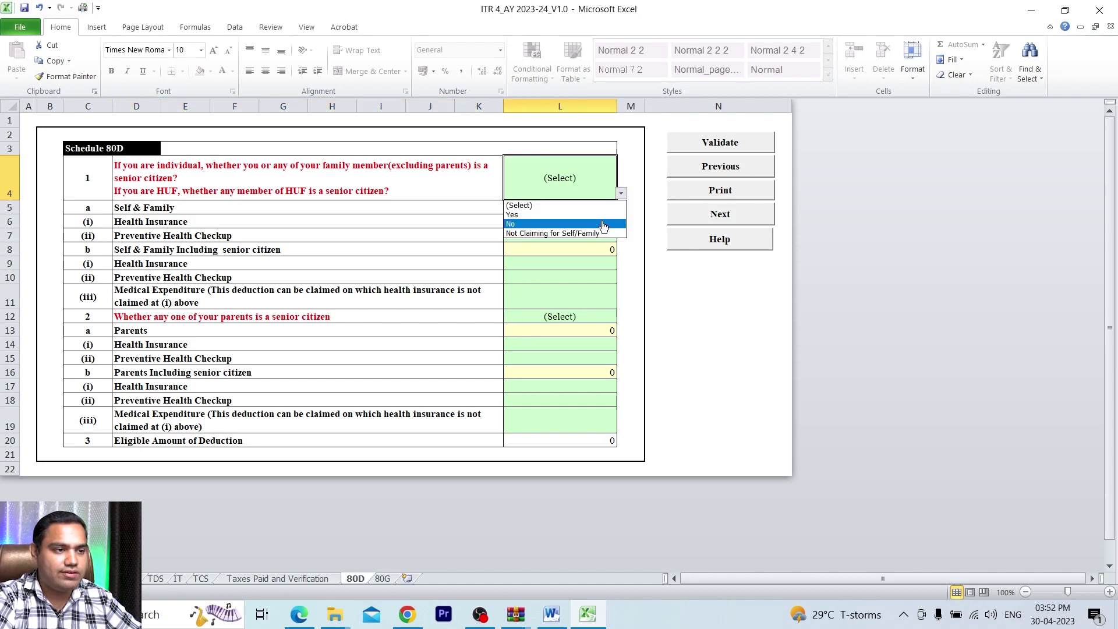
left_click(603, 224)
left_click(568, 317)
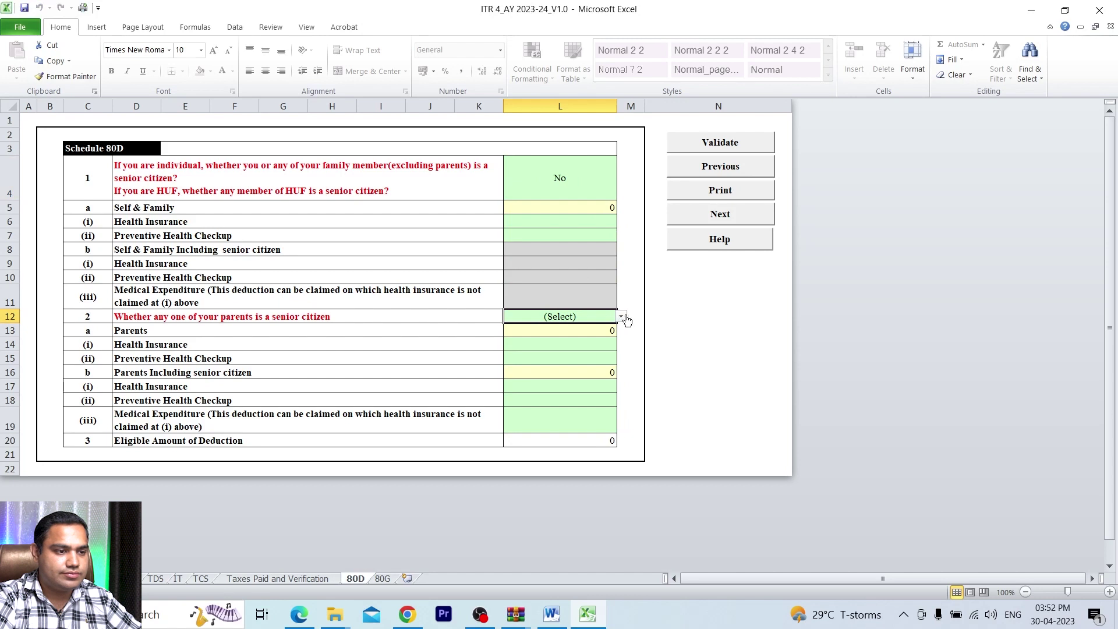
left_click(621, 316)
left_click(594, 344)
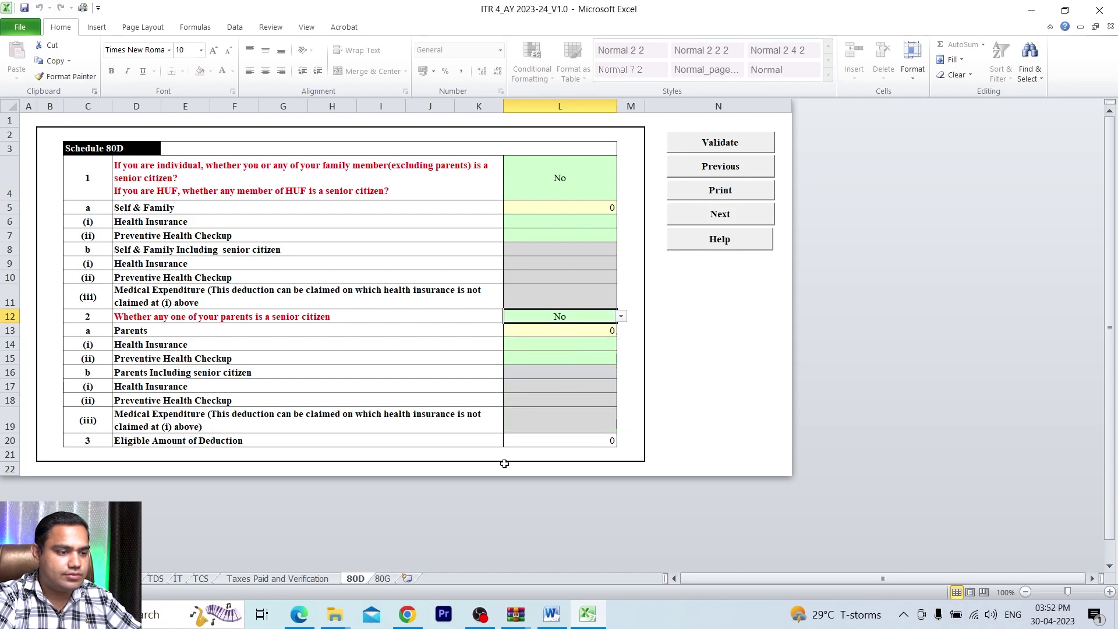
Fill the first B22 bank row in Taxes Paid and Verification with the IFS code, Punjab National Bank and account number from the Word document, selected for refund credit
left_click(315, 579)
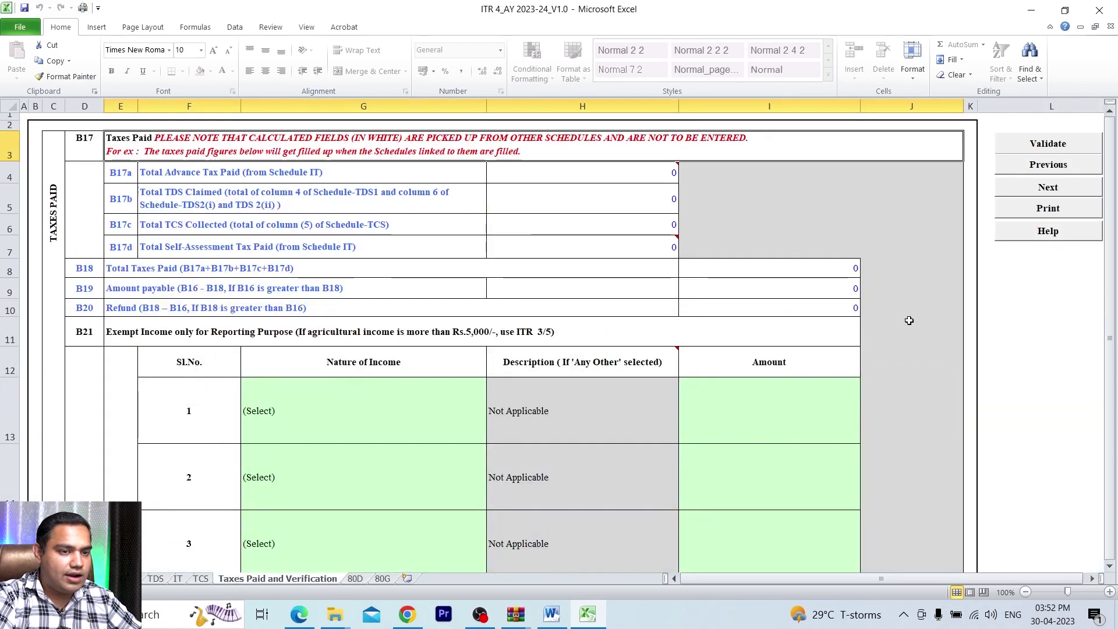
left_click_drag(1107, 298, 1113, 335)
left_click(469, 427)
key("Down")
key("Down")
key("Down")
key("Down")
key("Down")
key("Down")
key("Down")
key("Down")
key("Down")
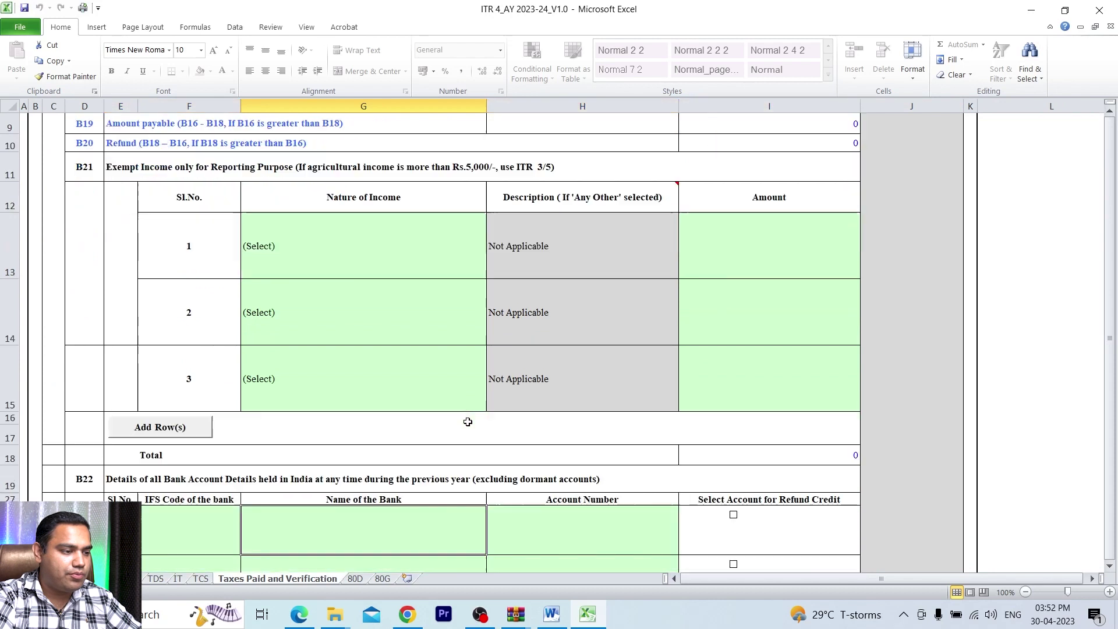
key("Up")
key("Up")
key("Left")
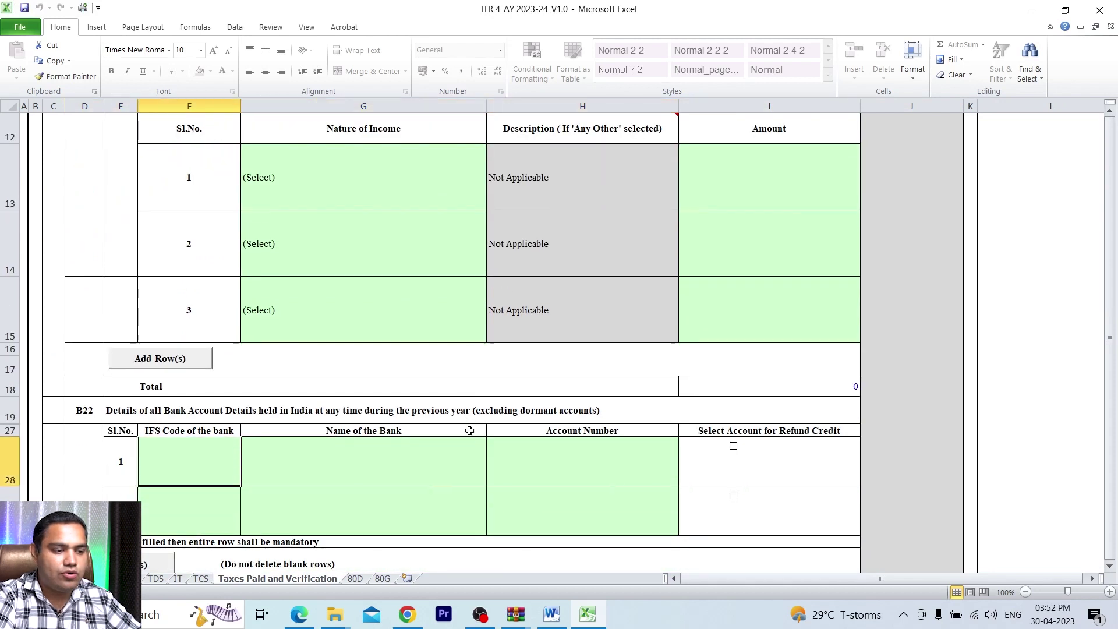
left_click(550, 612)
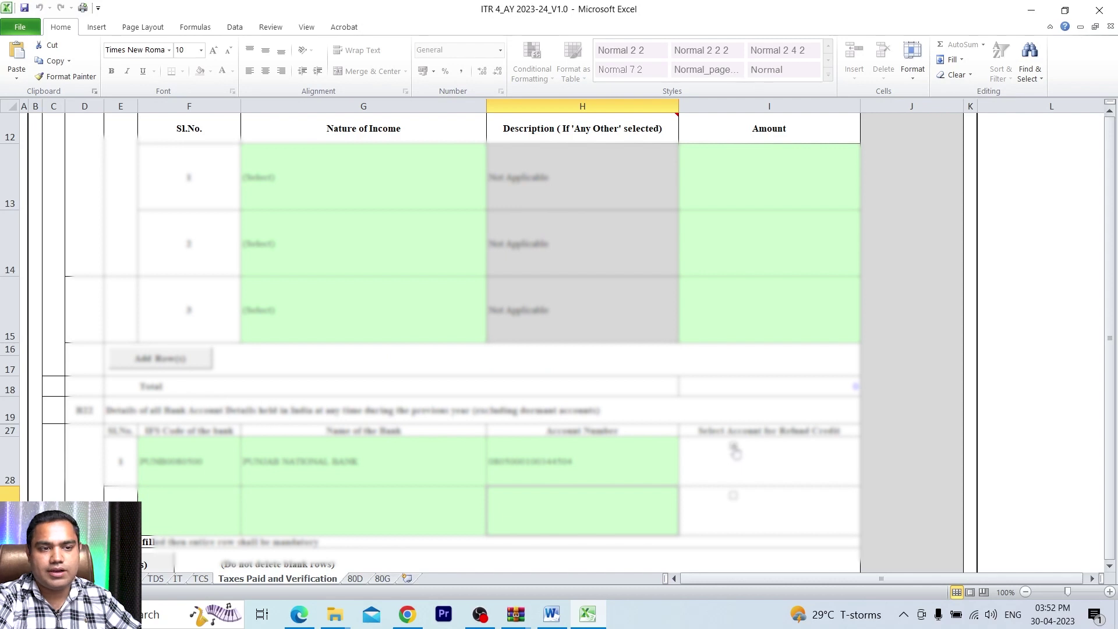
On the income details sheet, add Interest from Saving Bank Account with an amount of 1845 as the first Income from Other Sources entry
left_click(87, 578)
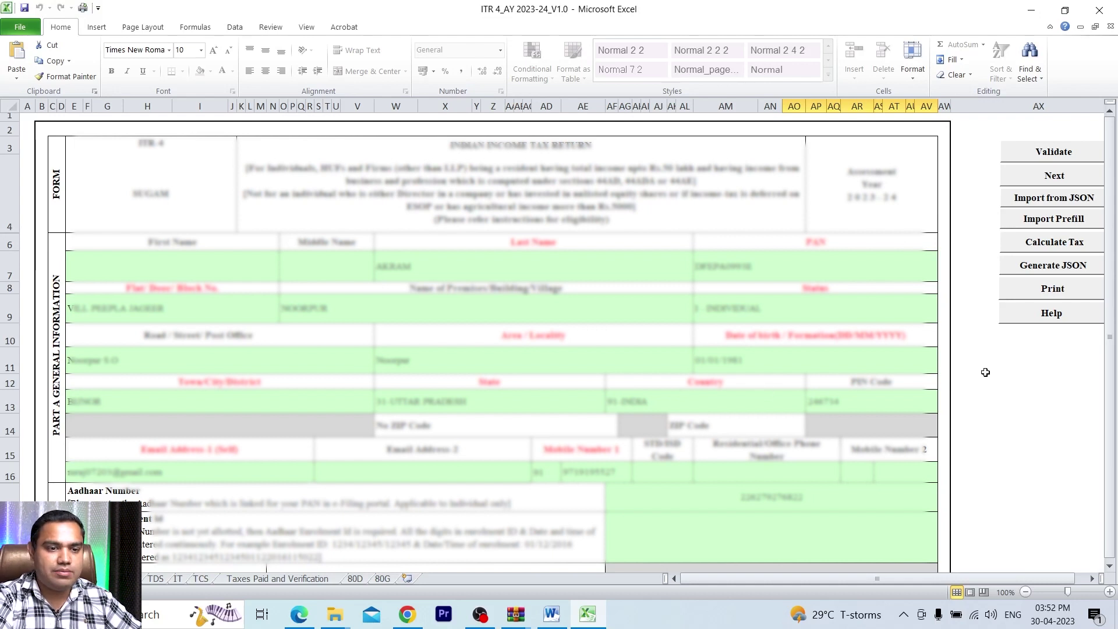
left_click(876, 475)
key("Down")
key("Down")
key("Down")
key("Down")
key("Down")
key("Down")
key("Down")
key("Down")
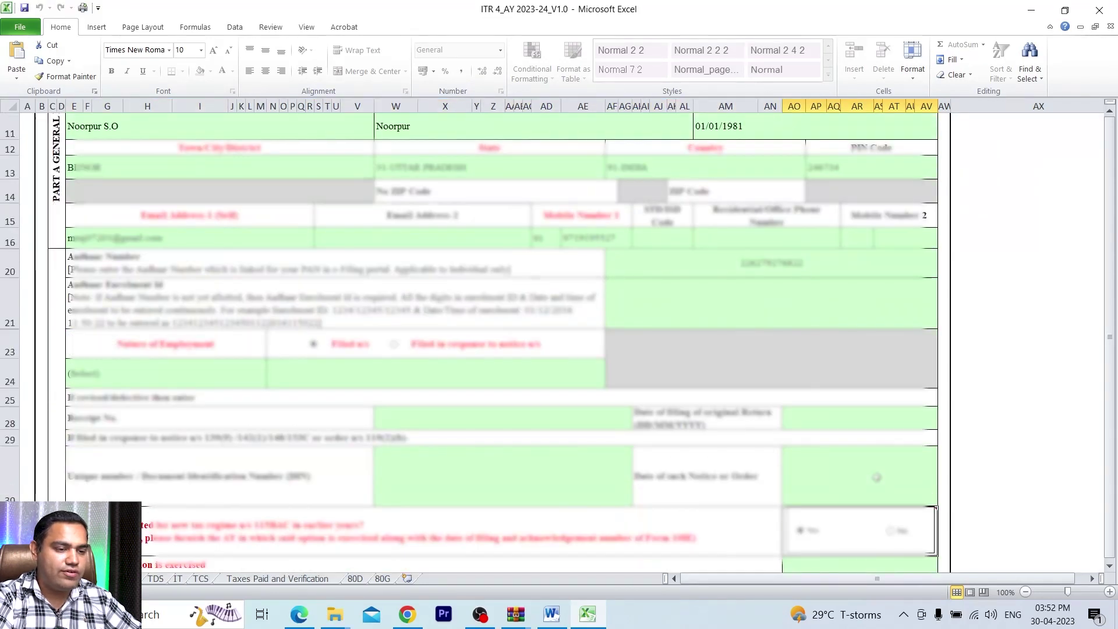
key("Down")
key("Down")
key("Down")
key("Down")
key("Down")
key("Down")
key("Down")
key("Down")
key("Down")
key("Down")
key("Down")
key("Down")
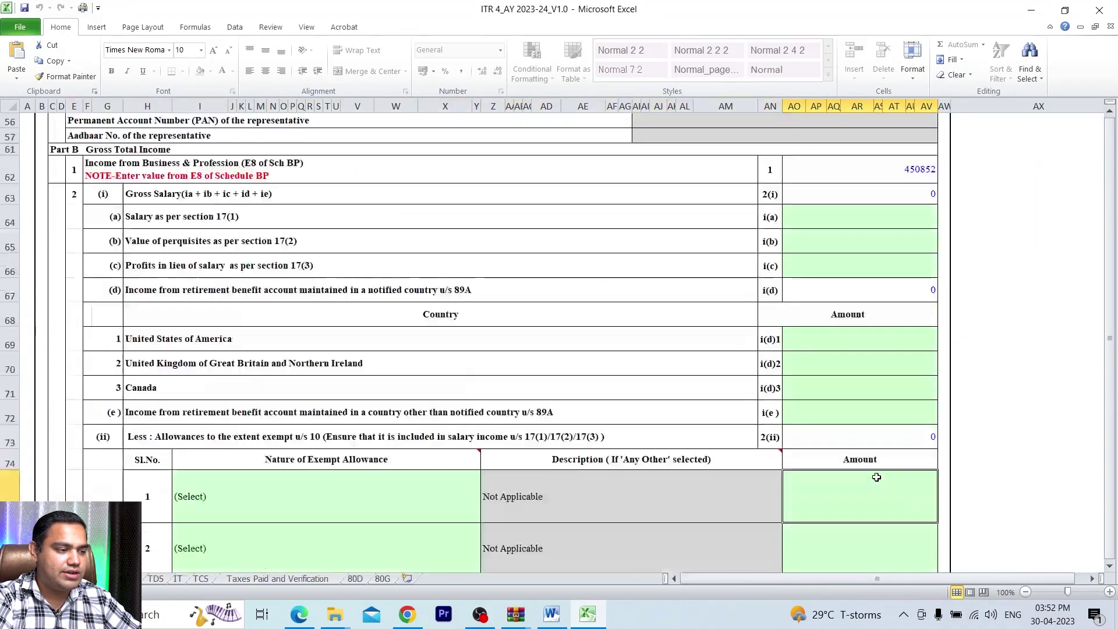
key("Down")
key("Down")
key("Down")
key("Down")
key("Down")
key("Down")
key("Down")
key("Down")
key("Down")
key("Down")
key("Down")
key("Down")
key("Down")
key("Down")
key("Down")
key("Down")
key("Down")
key("Down")
key("Down")
key("Down")
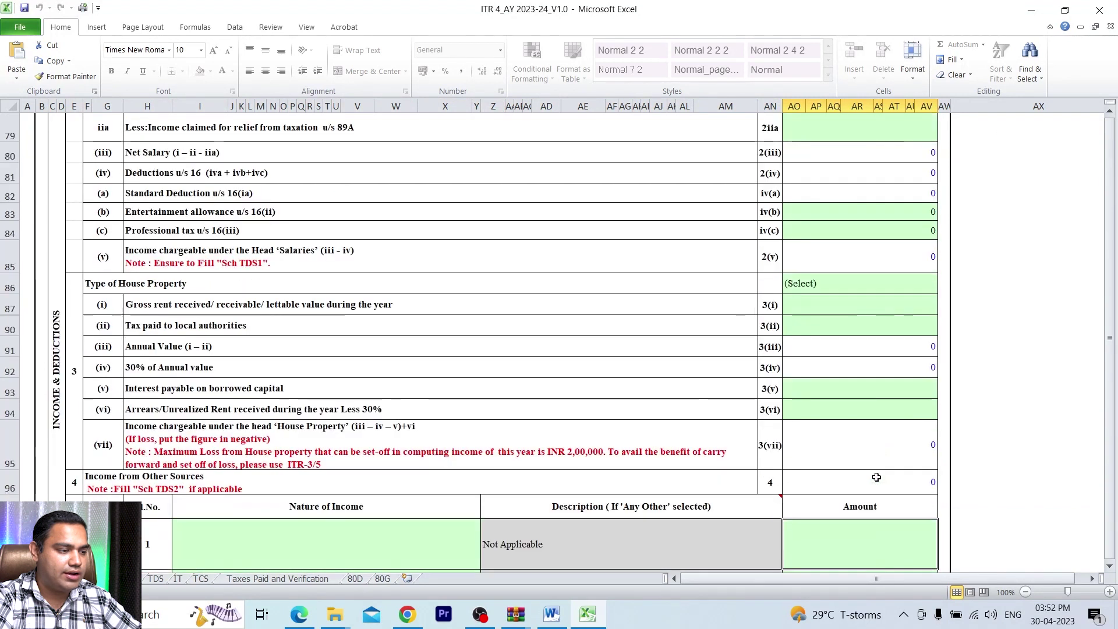
left_click(454, 540)
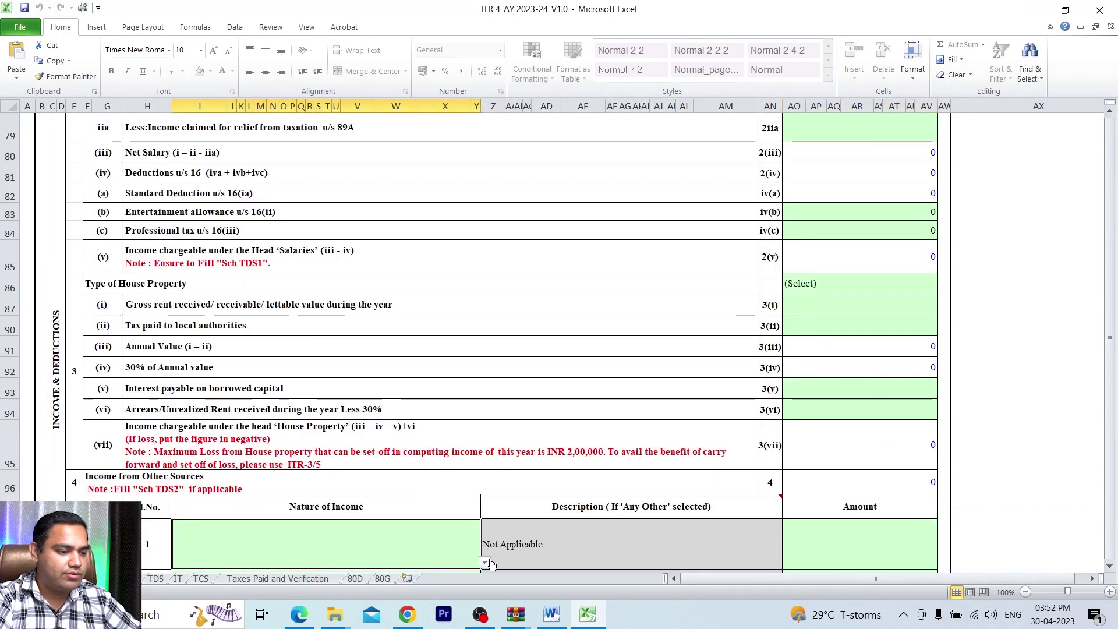
left_click(485, 562)
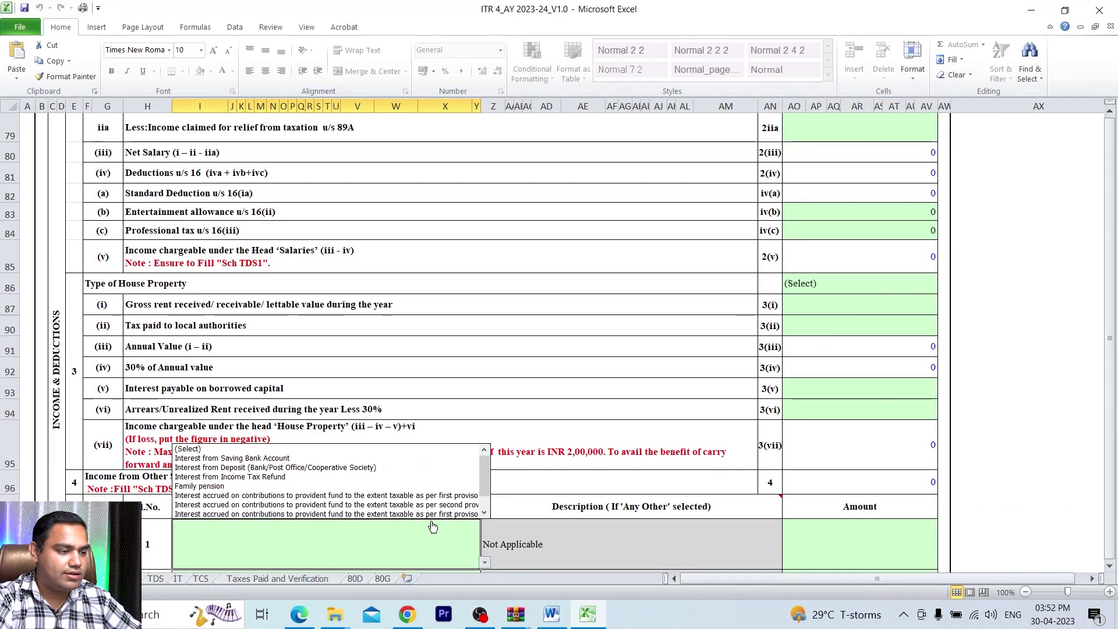
left_click(389, 459)
left_click(821, 538)
type("1845")
key("Return")
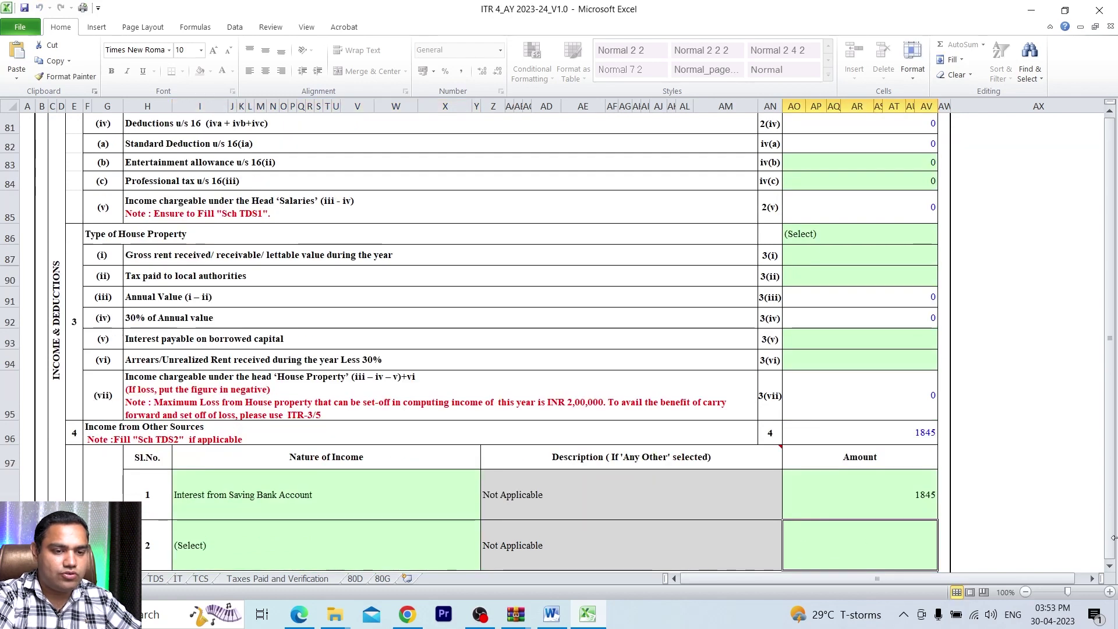
left_click(1108, 567)
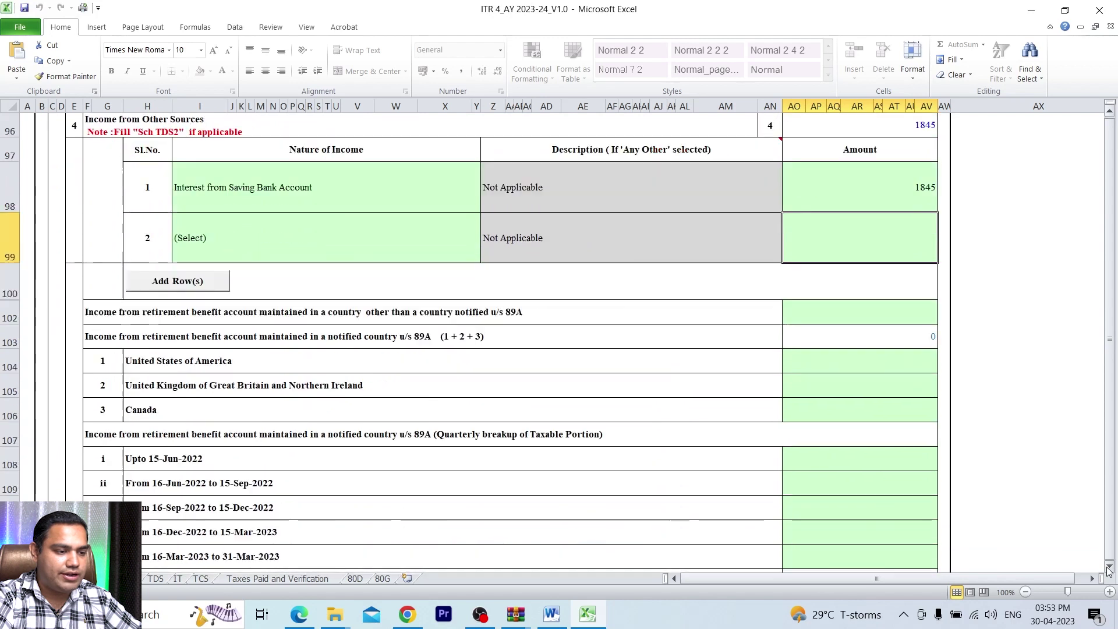
Enter 1845 as the 80TTA deduction for interest on saving bank accounts in the Chapter VI-A deductions
left_click_drag(1108, 568, 1108, 568)
left_click(578, 507)
type("1845")
key("Return")
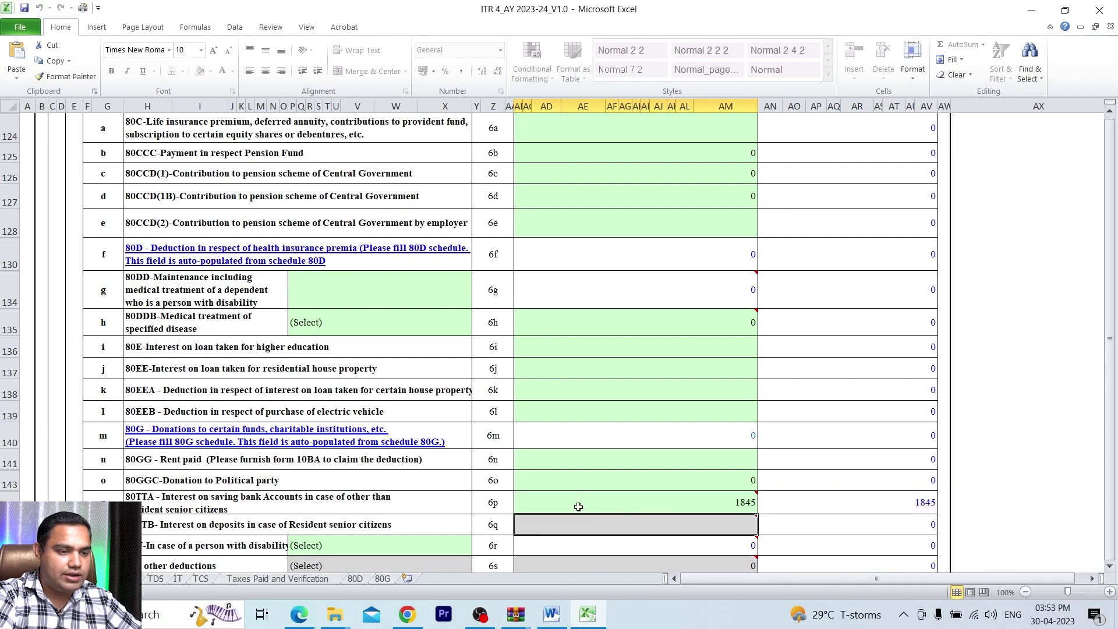
Validate the income details sheet to list its missing entries and close the alert
left_click_drag(1109, 431, 1107, 343)
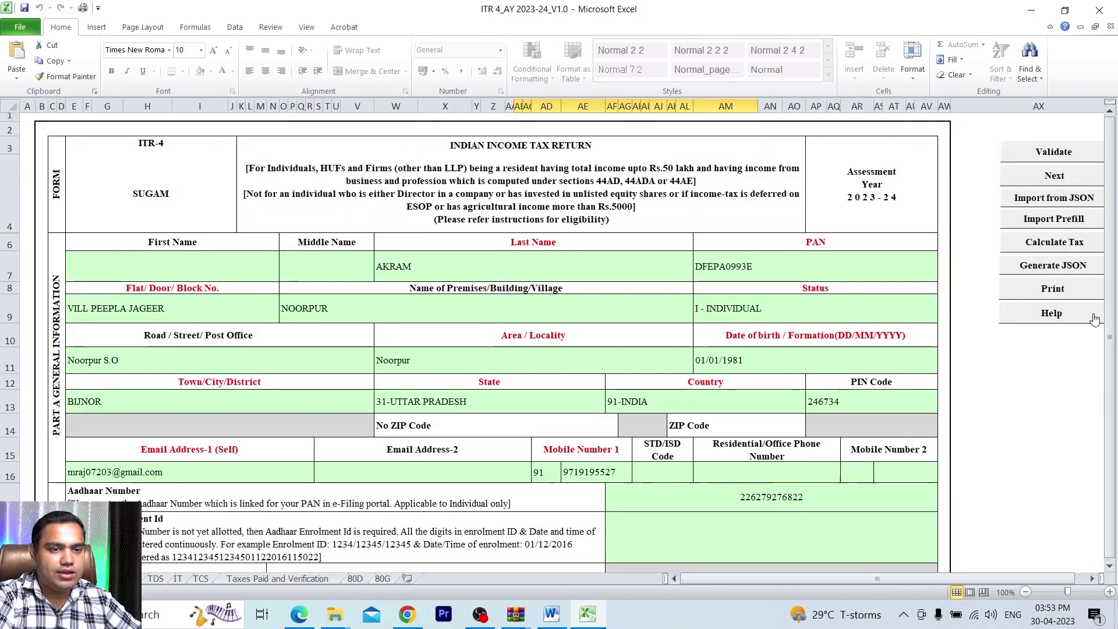
left_click(1053, 152)
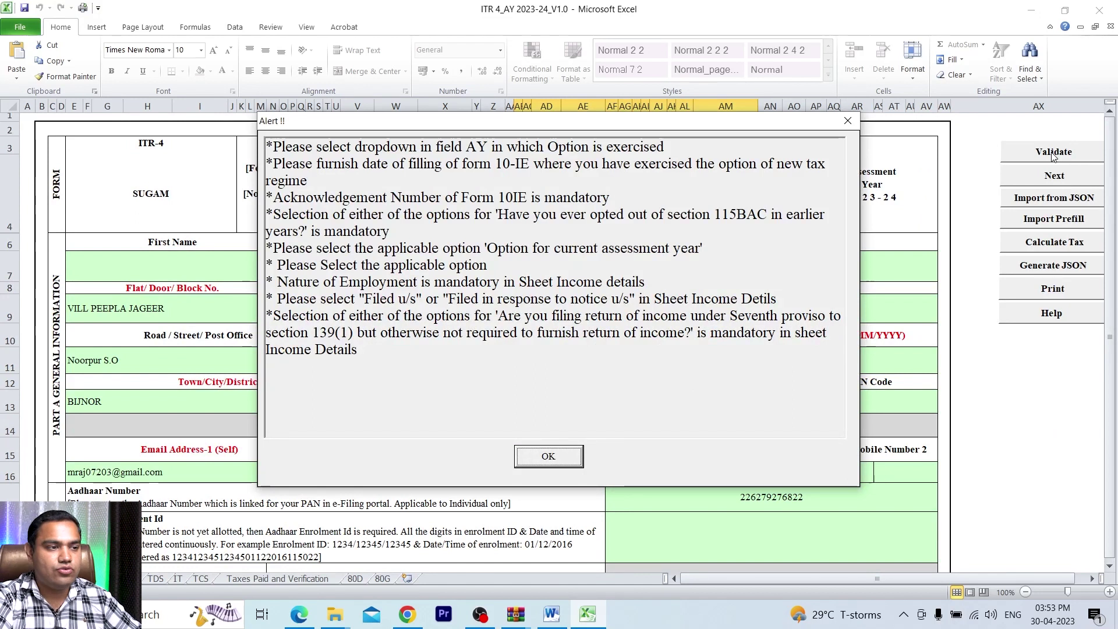
left_click(547, 456)
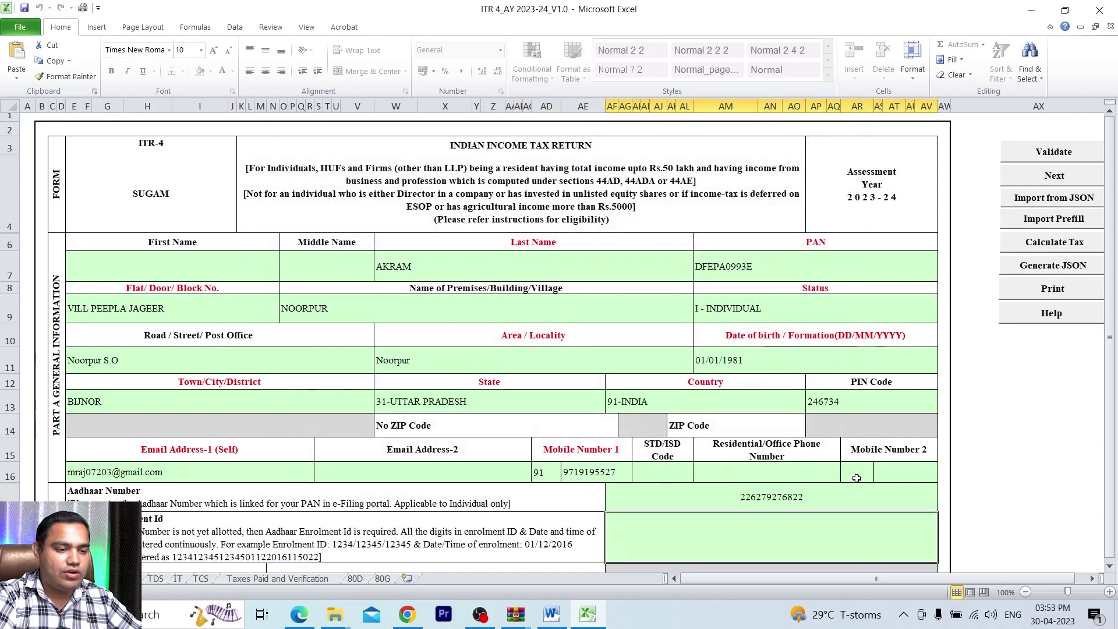
Set Nature of Employment to Not Applicable (eg. Family pension etc)
scroll(856, 478, "down", 2)
scroll(857, 478, "down", 2)
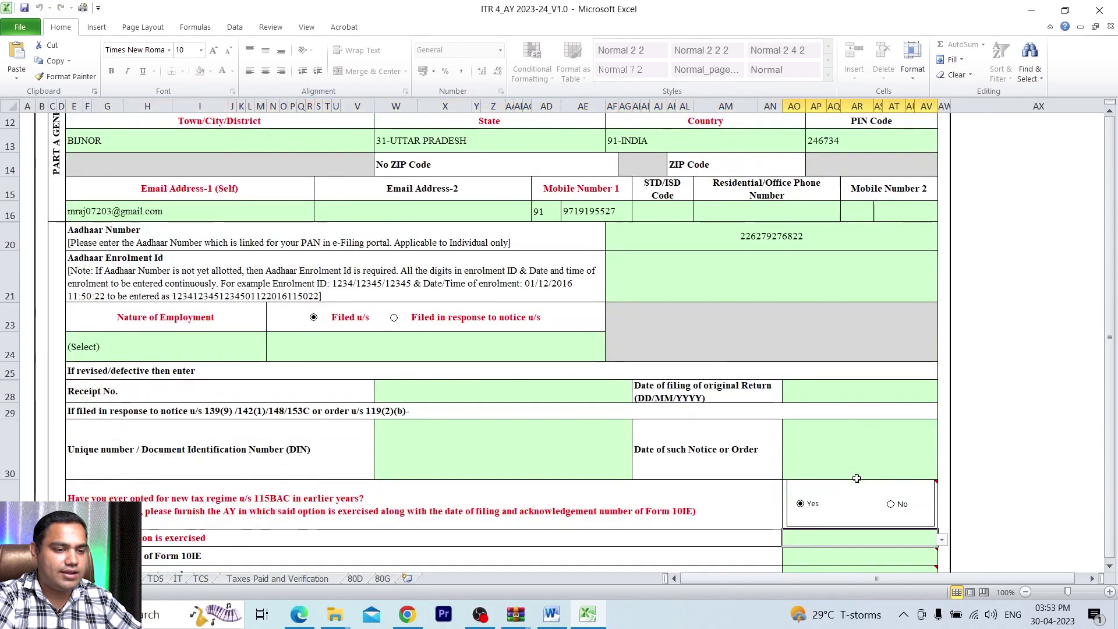
scroll(857, 478, "down", 2)
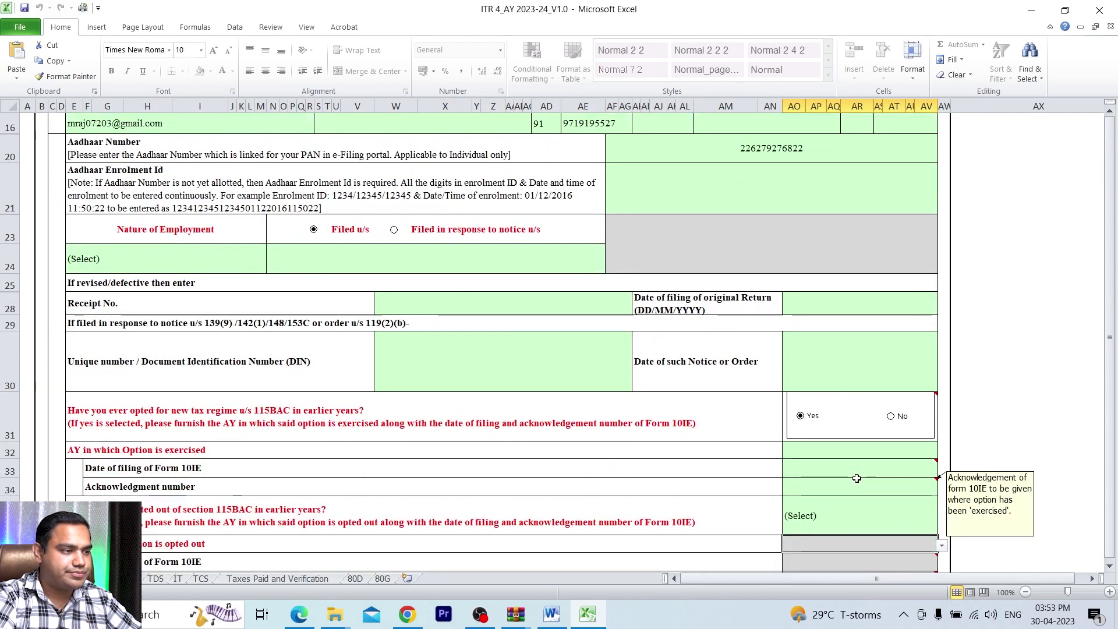
left_click(181, 261)
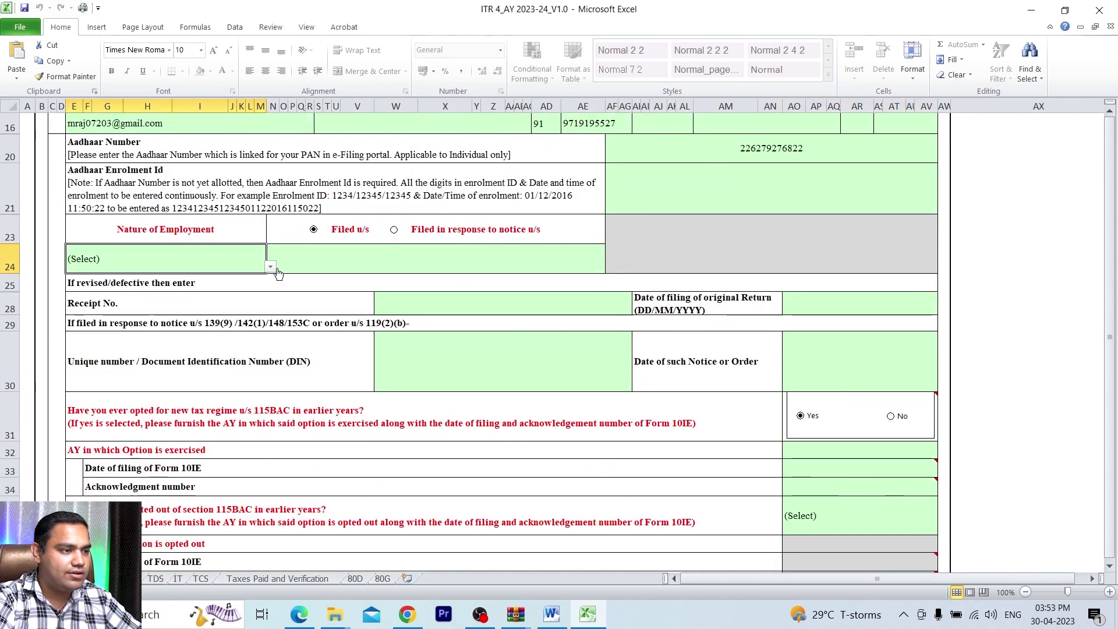
left_click(271, 268)
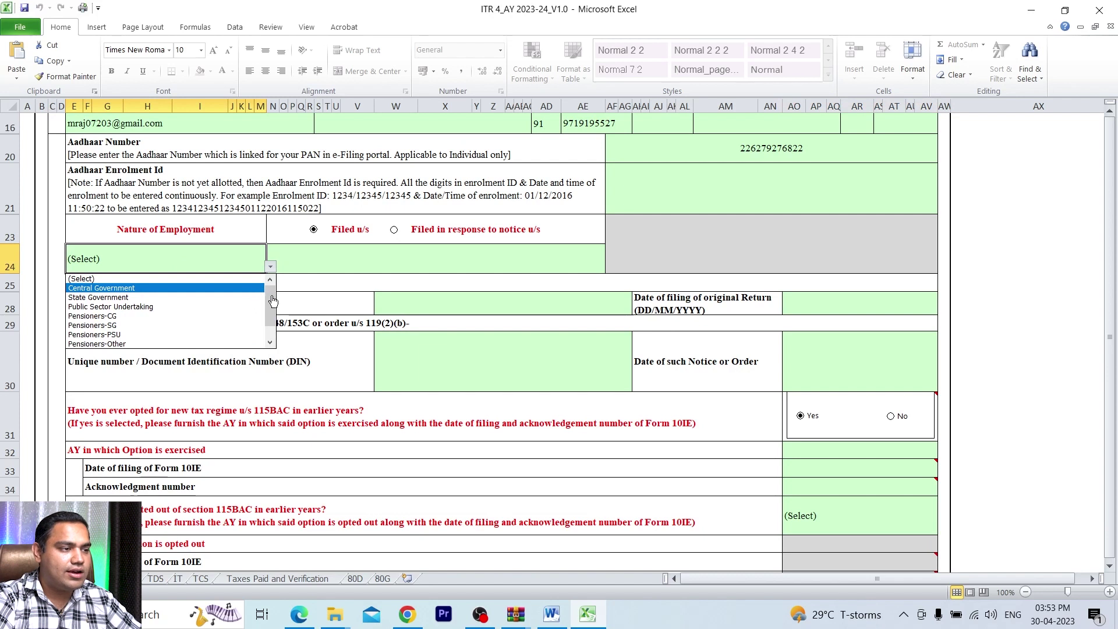
left_click_drag(272, 301, 273, 318)
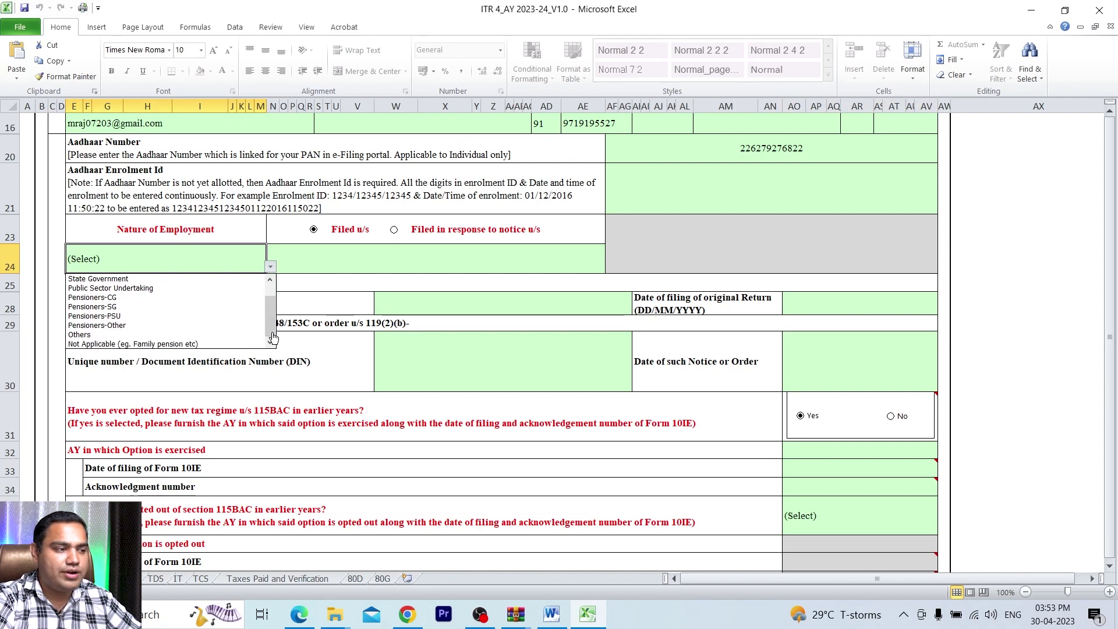
left_click(220, 343)
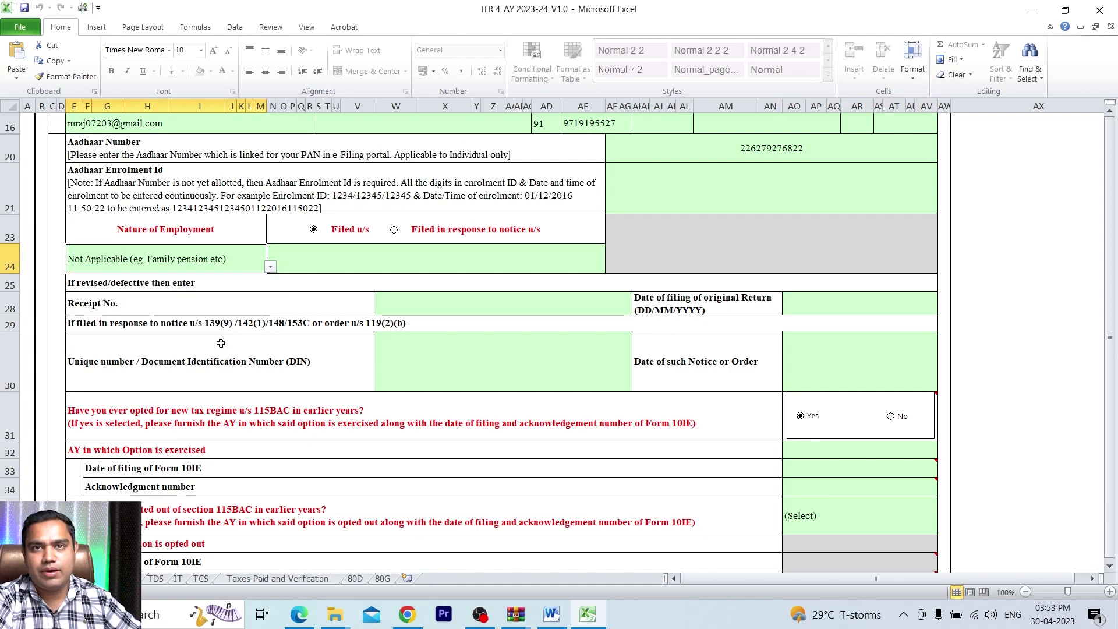
Set the Filed u/s section to 139(1)-On or before due date
left_click(469, 265)
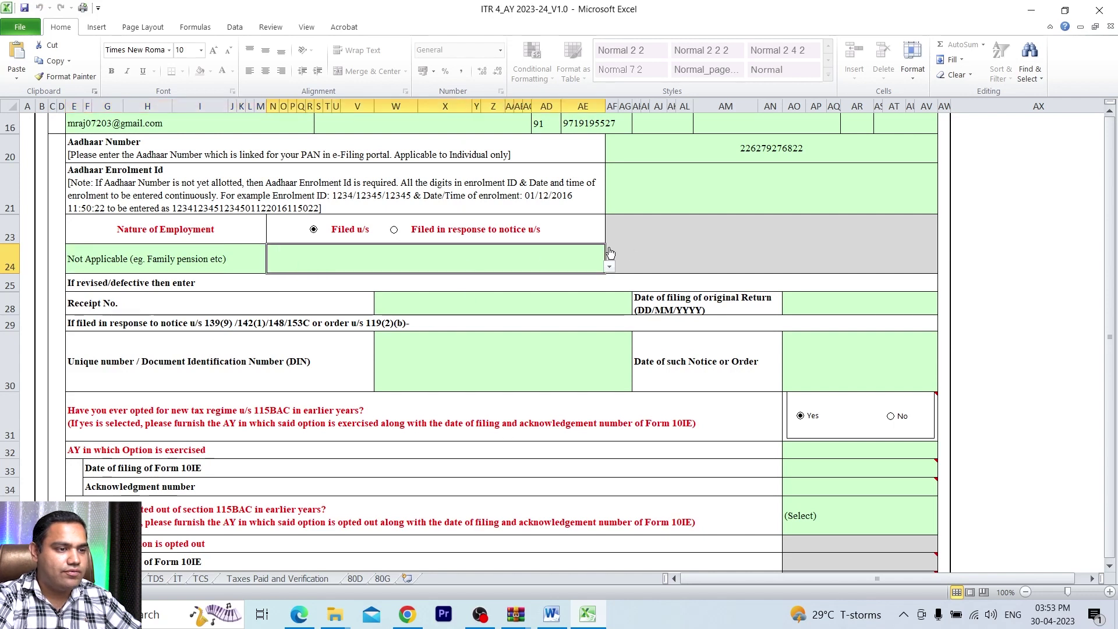
left_click(609, 267)
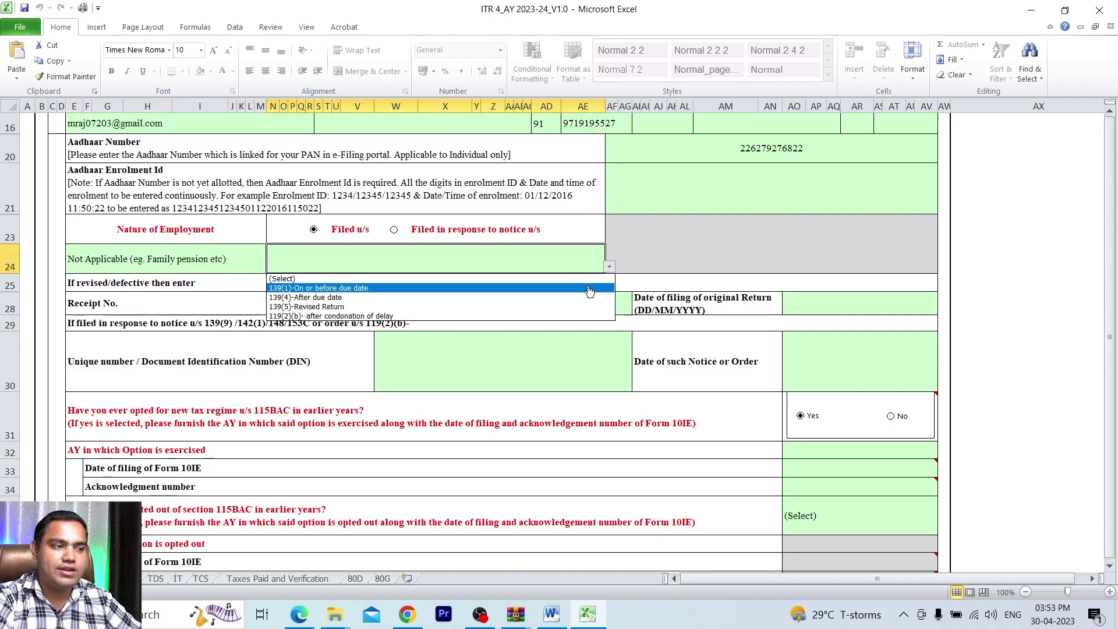
left_click(589, 289)
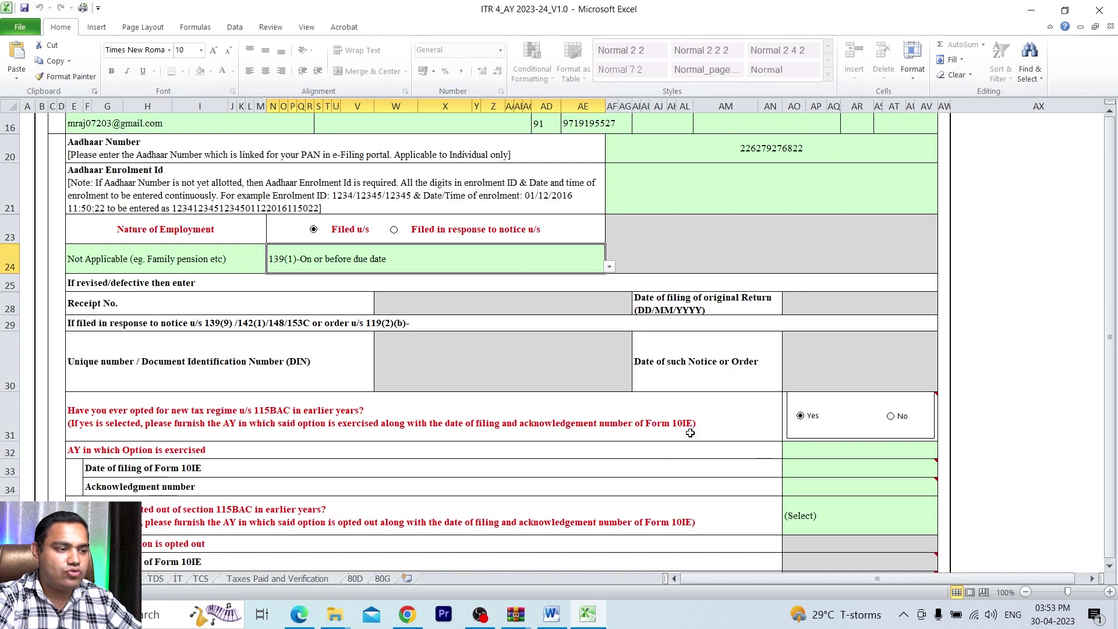
Answer No to having opted for the new tax regime in earlier years, and set the current assessment year option to Not opting
left_click(891, 416)
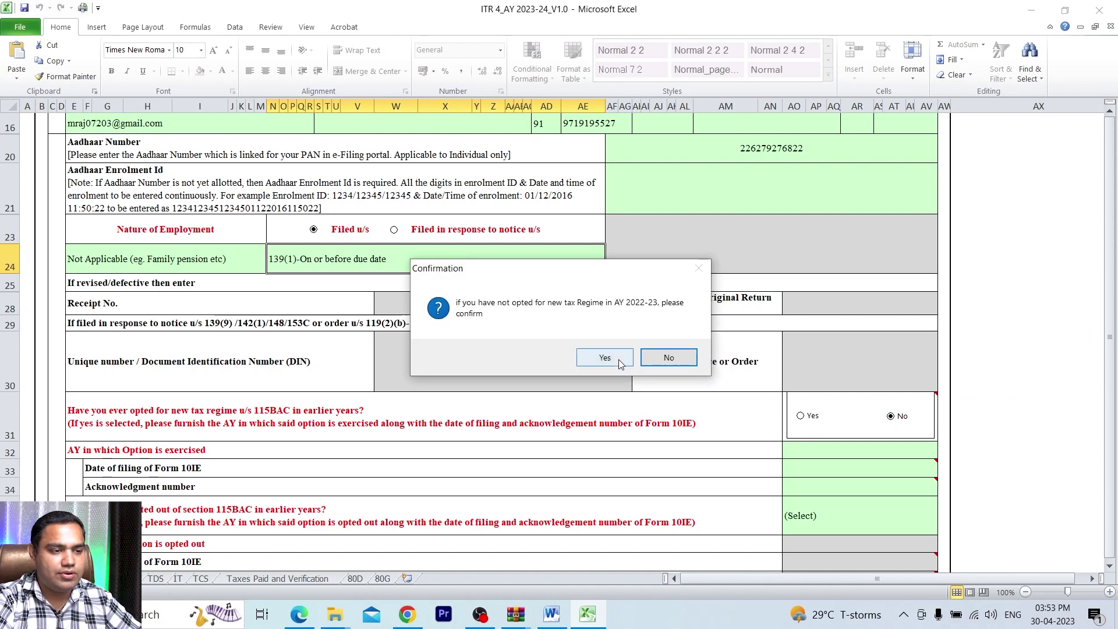
left_click(618, 357)
left_click(921, 518)
key("Down")
key("Down")
key("Down")
key("Down")
key("Down")
key("Down")
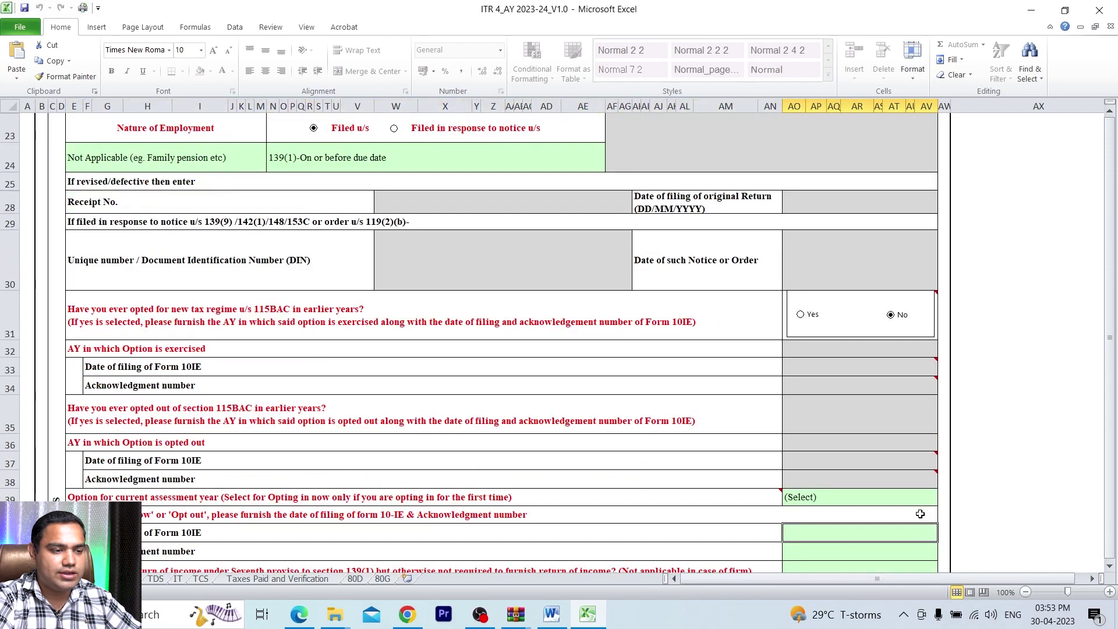
left_click(860, 498)
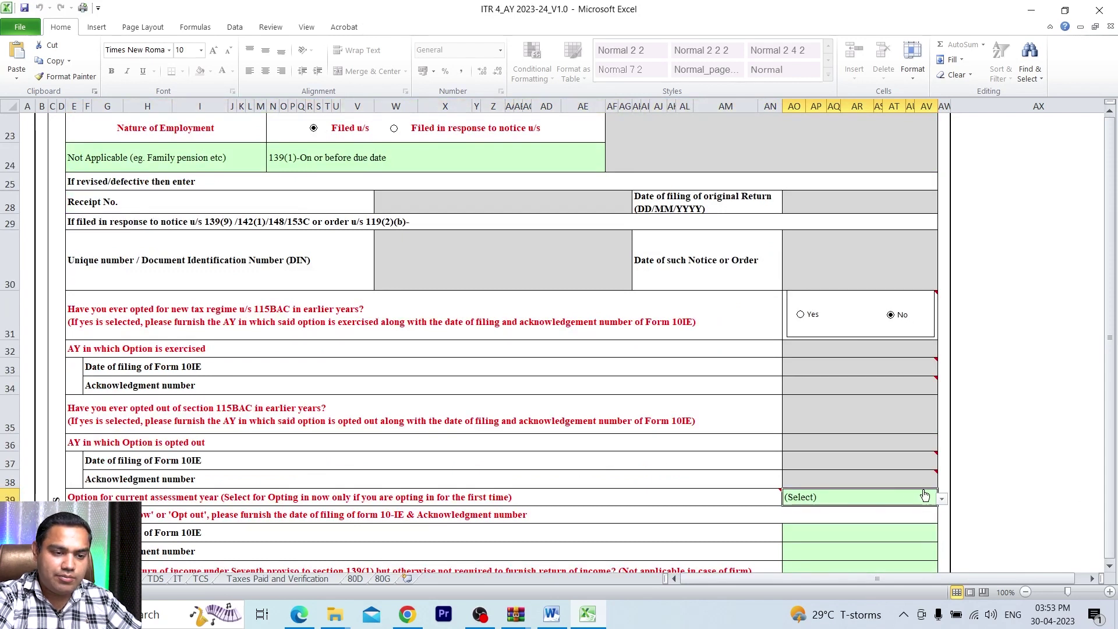
left_click(944, 499)
left_click(891, 530)
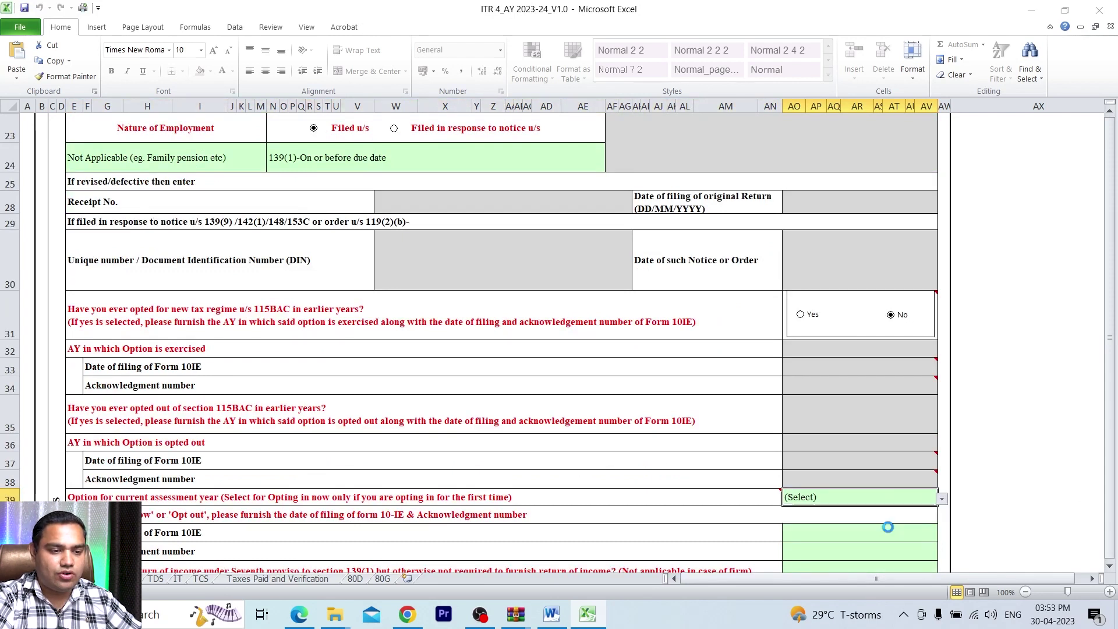
left_click(622, 358)
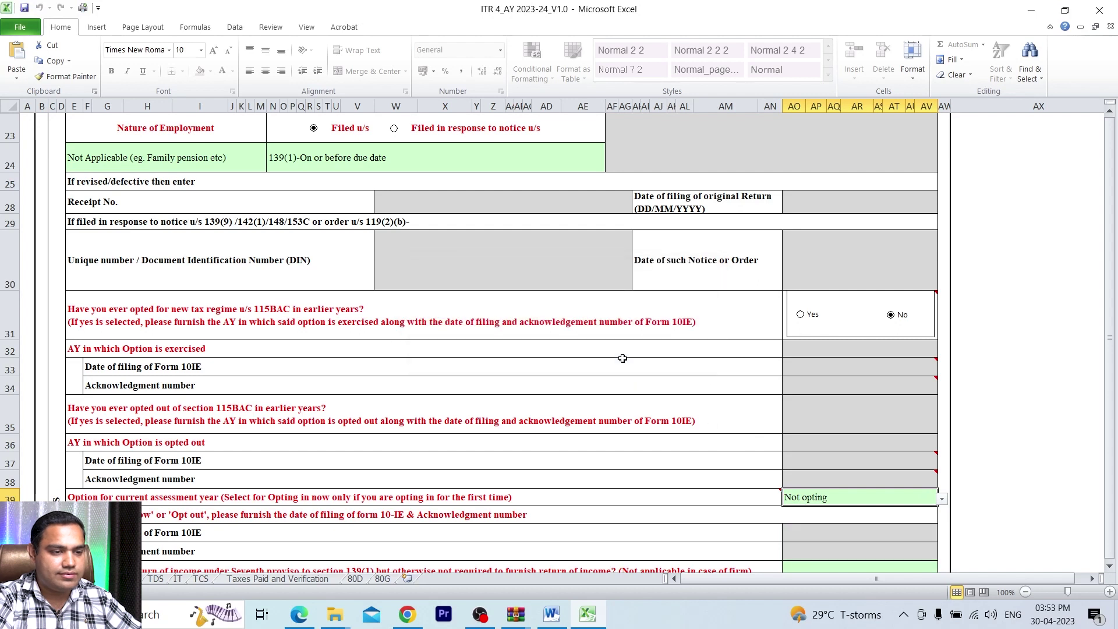
Answer No to filing the return under the Seventh proviso to section 139(1)
scroll(778, 478, "down", 2)
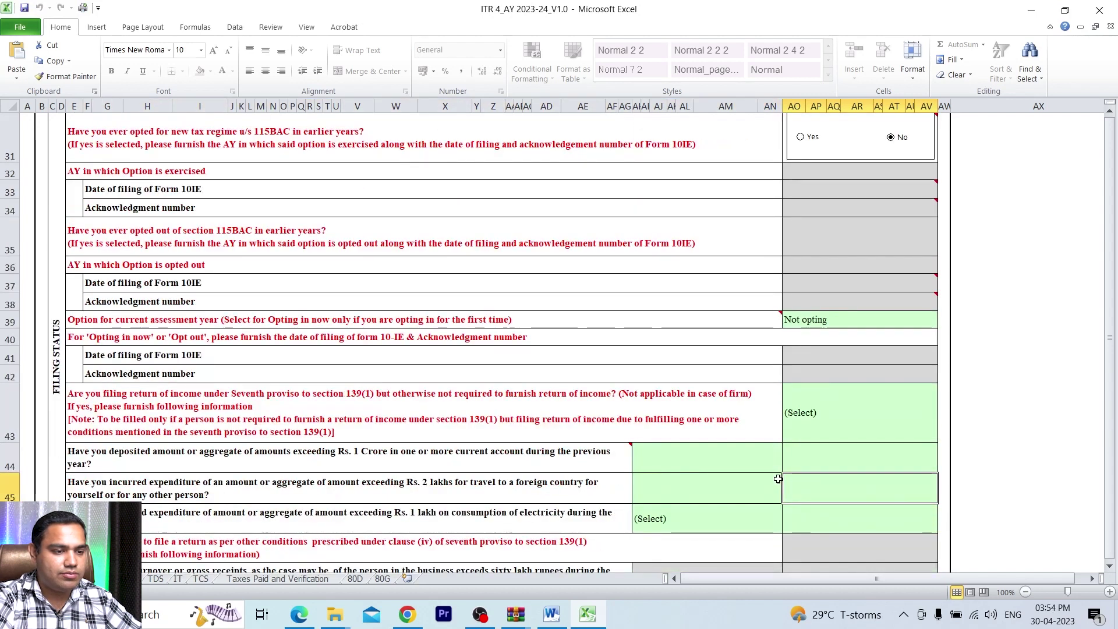
key("Down")
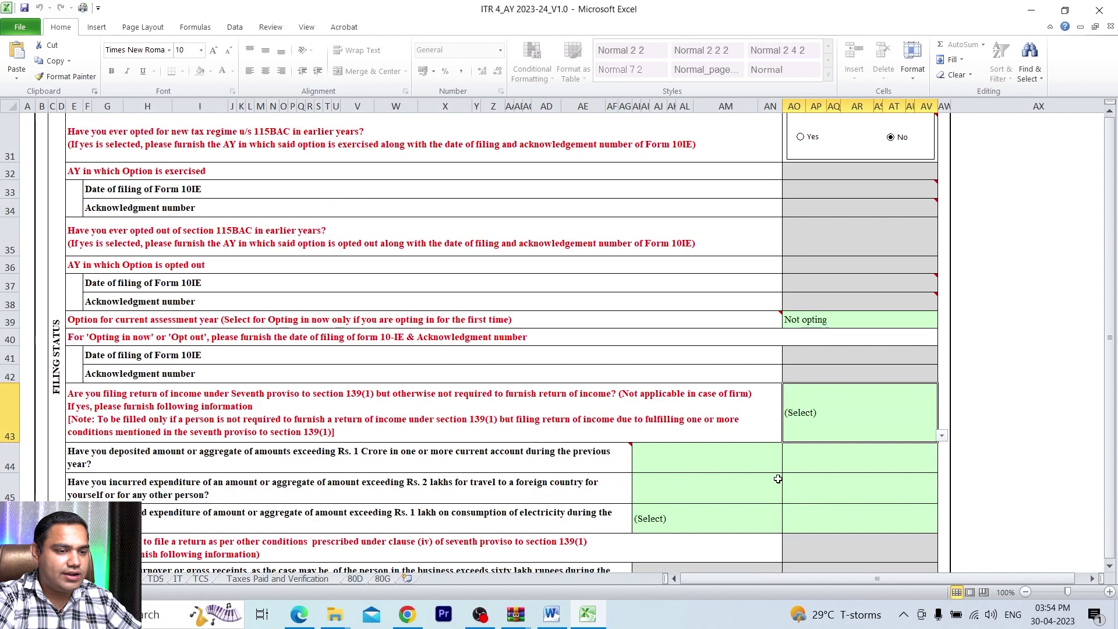
left_click(941, 435)
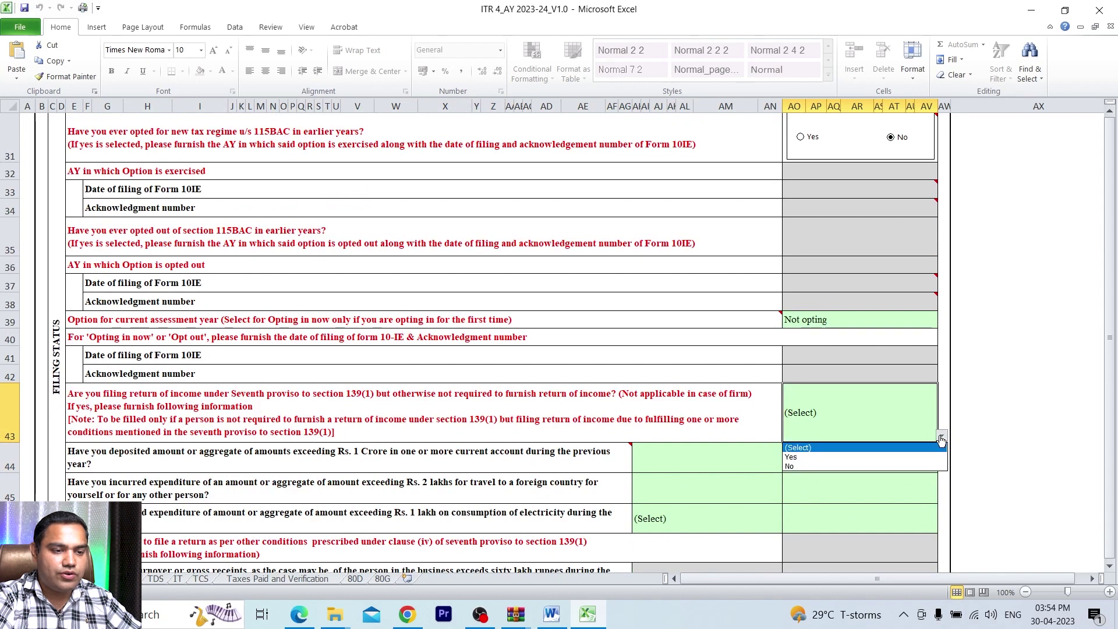
left_click(881, 465)
Review the remaining filing status questions down to the representative assessee details
key("Down")
key("Down")
key("Down")
key("Down")
key("Down")
key("Down")
key("Down")
key("Down")
key("Down")
key("Down")
key("Down")
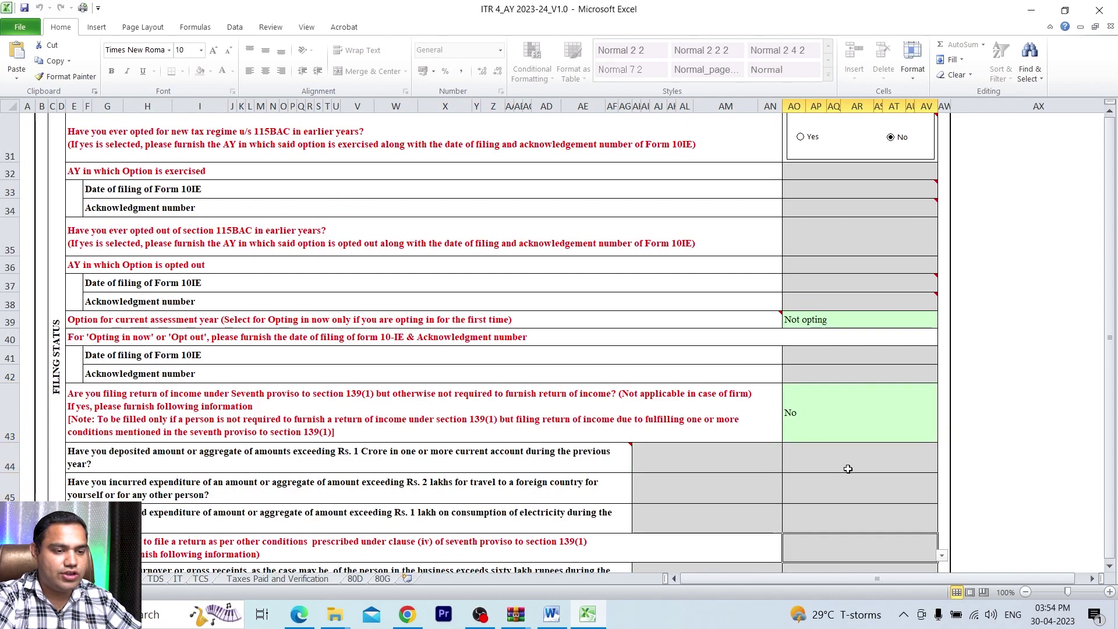
key("Down")
key("Down")
key("Down")
key("Down")
key("Down")
key("Down")
key("Down")
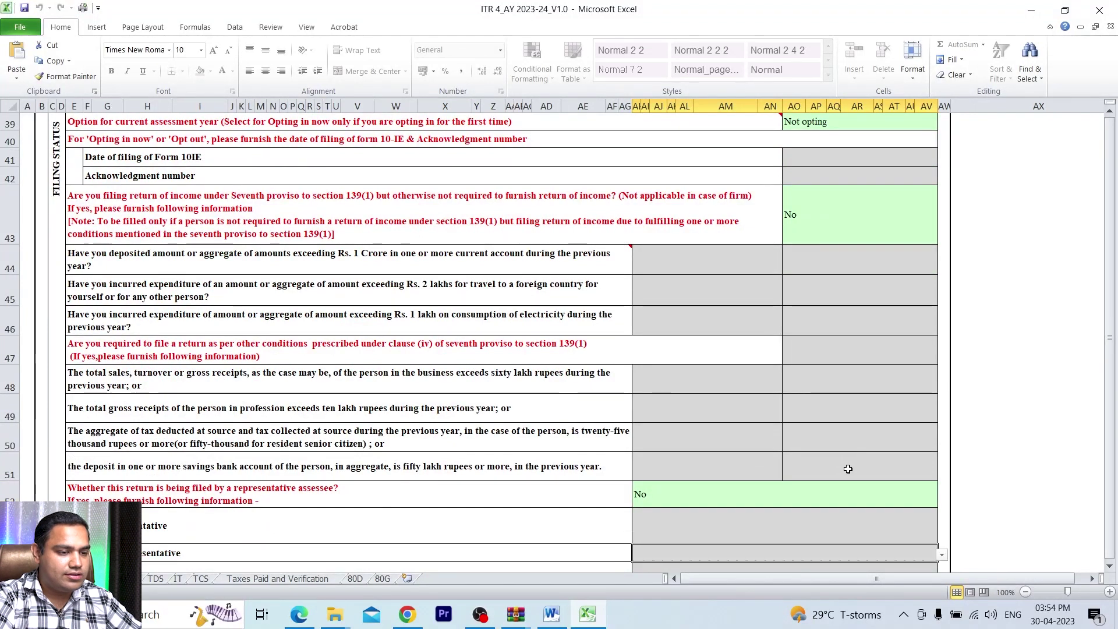
Revalidate the income details sheet and run the tax calculation, closing the alerts
left_click_drag(1109, 466, 1099, 255)
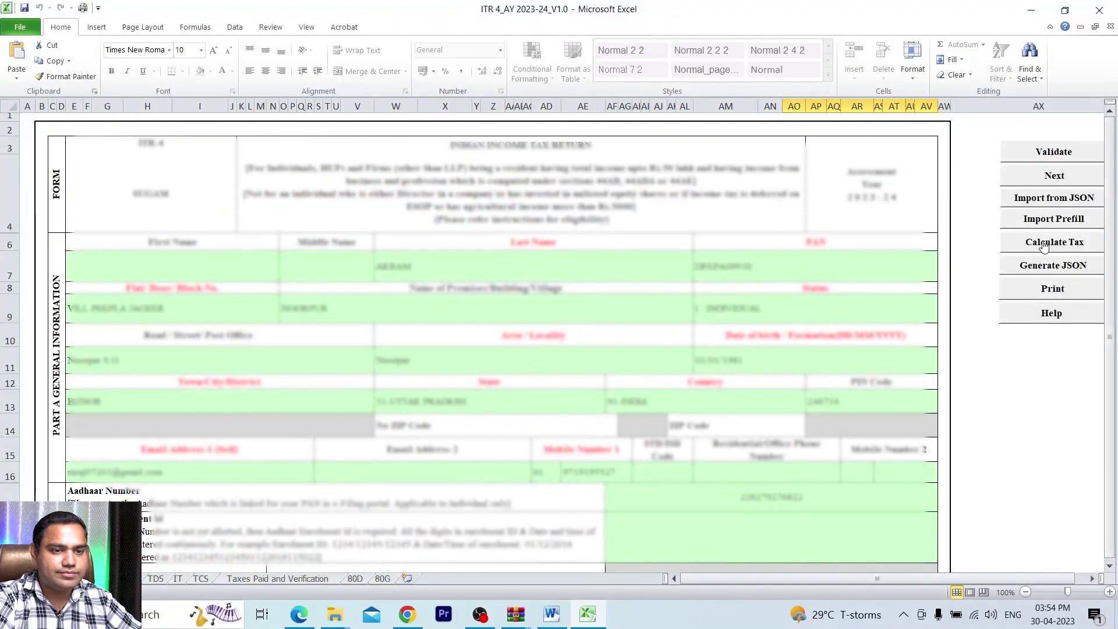
left_click(1058, 156)
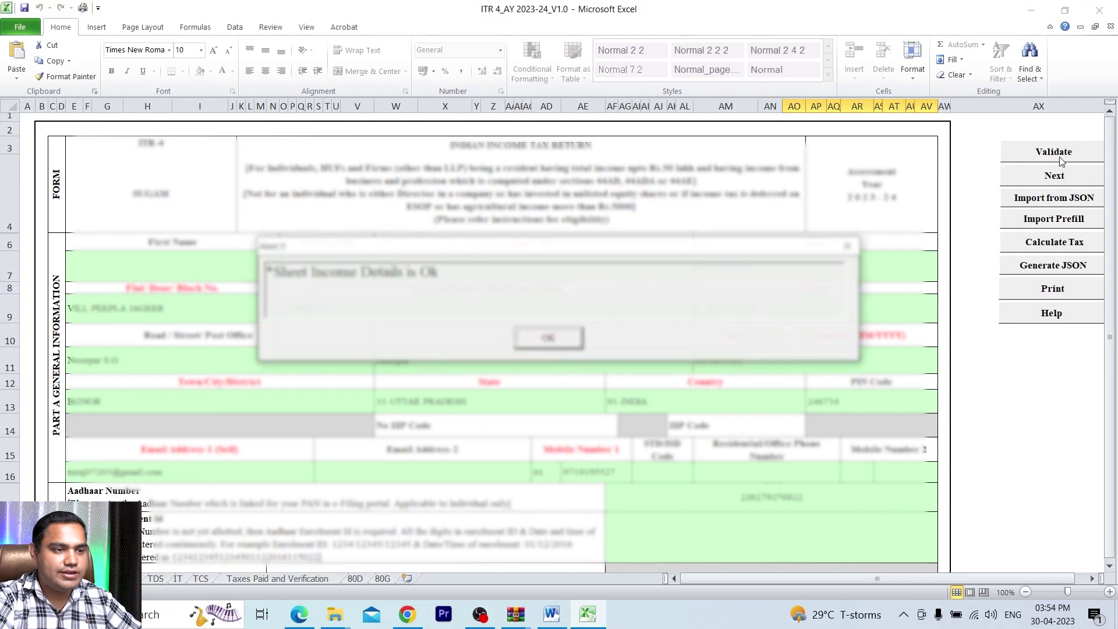
left_click(563, 340)
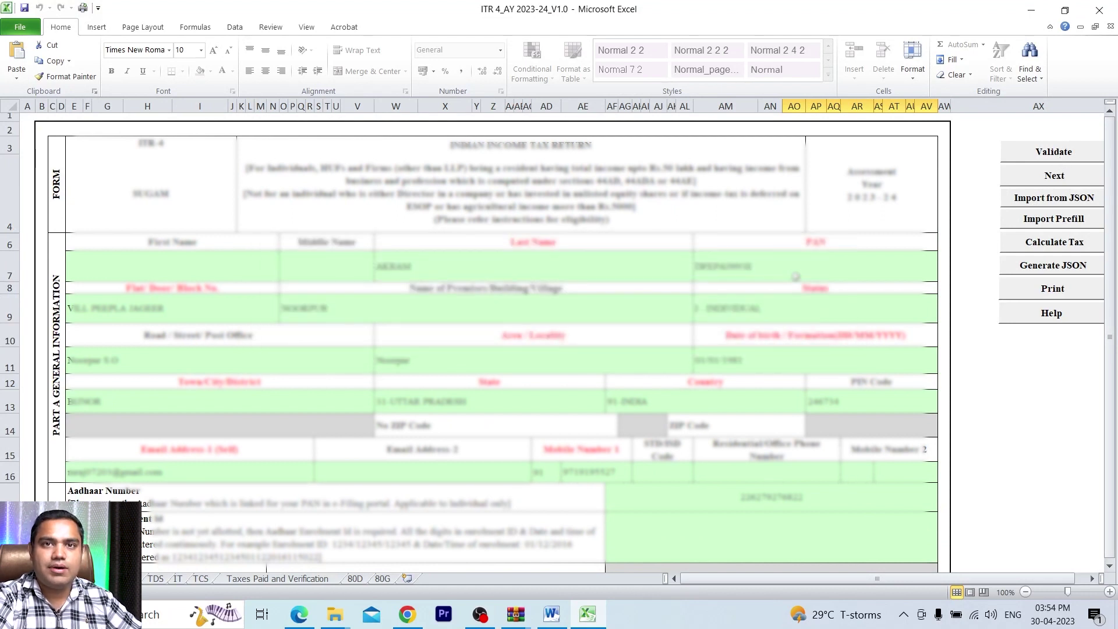
left_click(1035, 247)
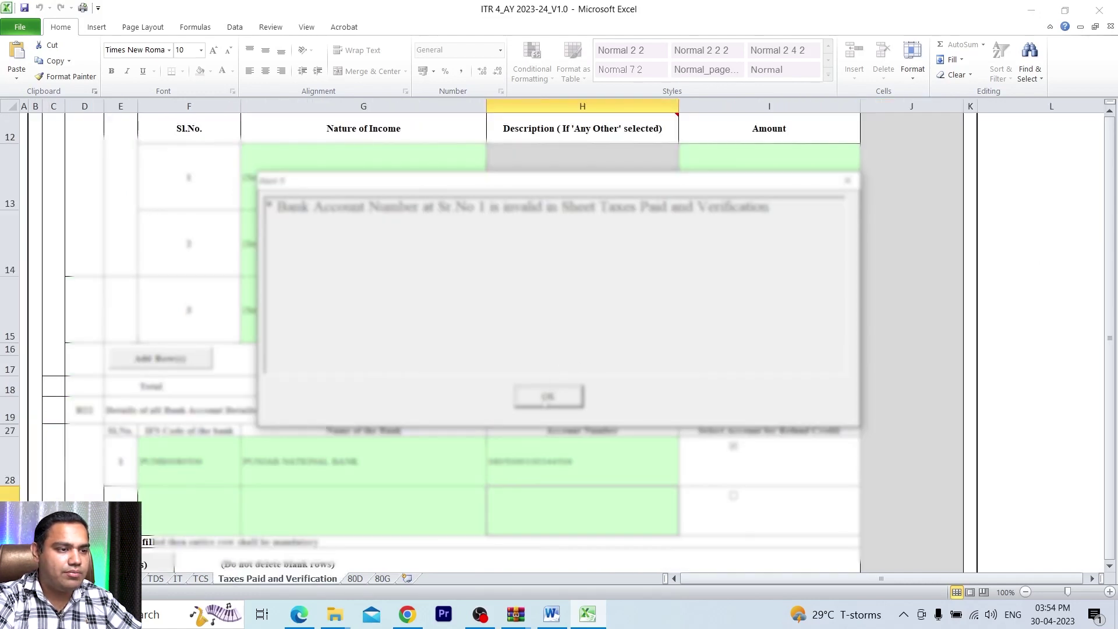
left_click(543, 400)
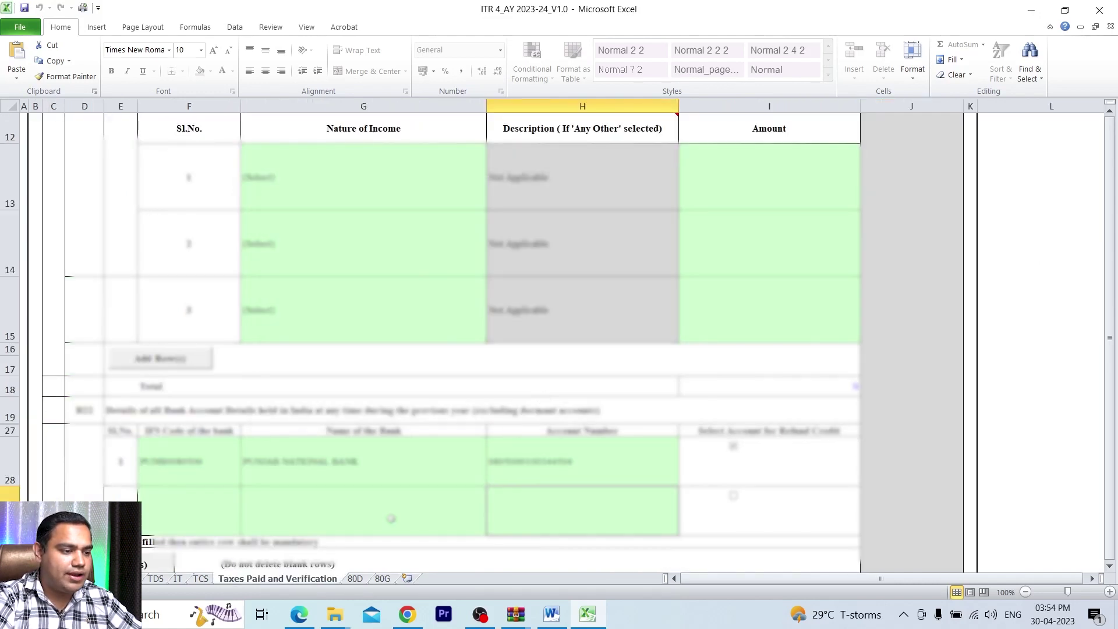
left_click(520, 460)
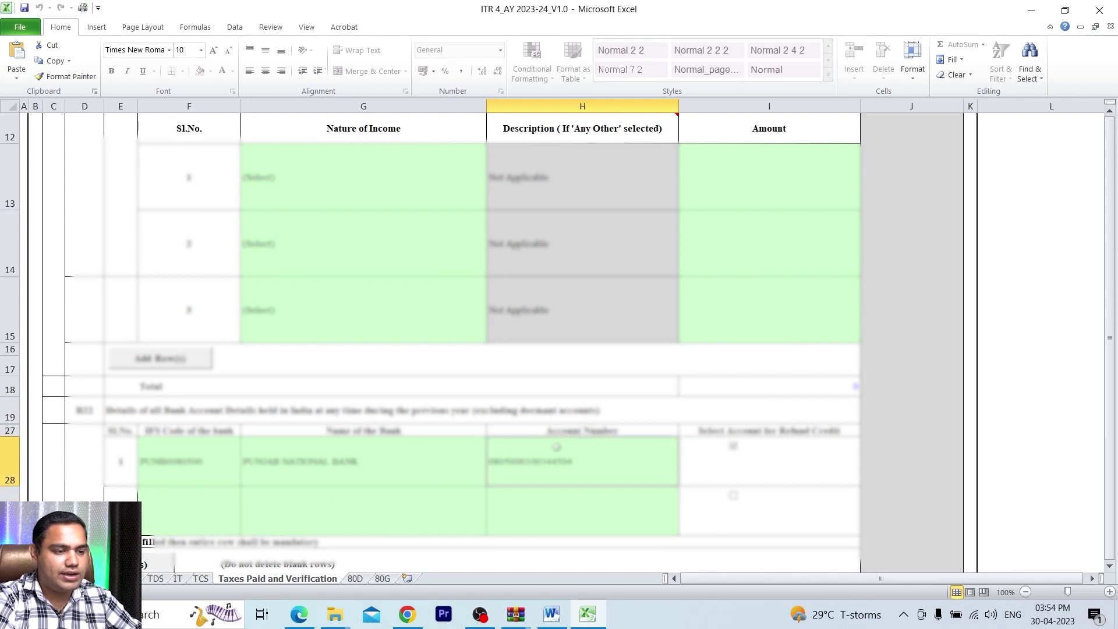
key("F2")
key("BackSpace")
key("BackSpace")
key("BackSpace")
key("BackSpace")
key("BackSpace")
key("BackSpace")
key("BackSpace")
key("BackSpace")
key("BackSpace")
key("BackSpace")
key("BackSpace")
key("BackSpace")
key("BackSpace")
key("BackSpace")
key("BackSpace")
key("BackSpace")
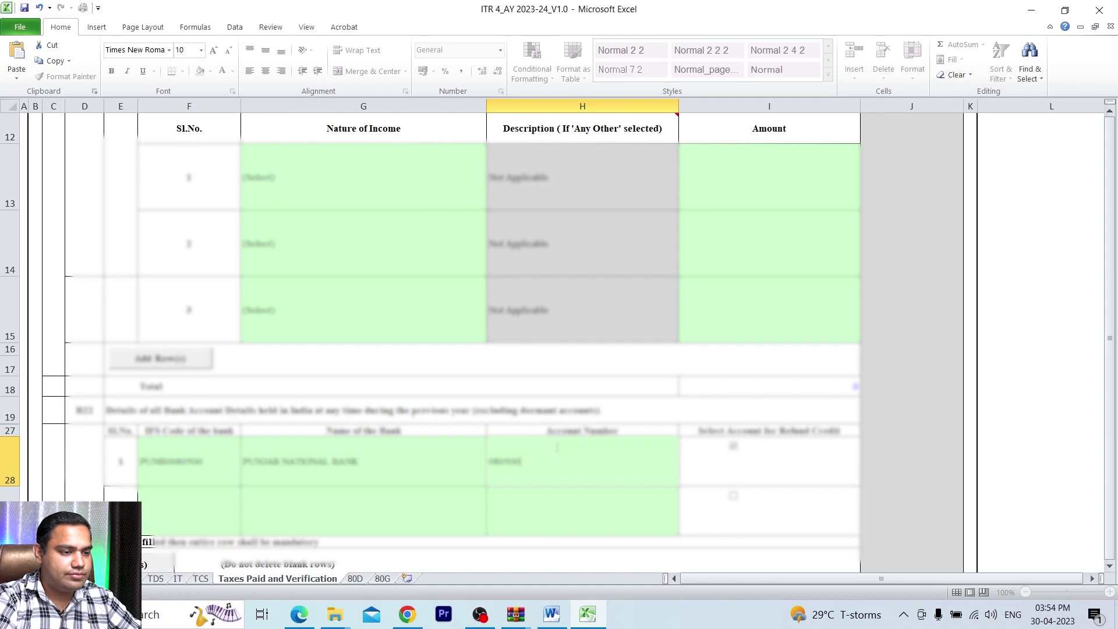
key("Escape")
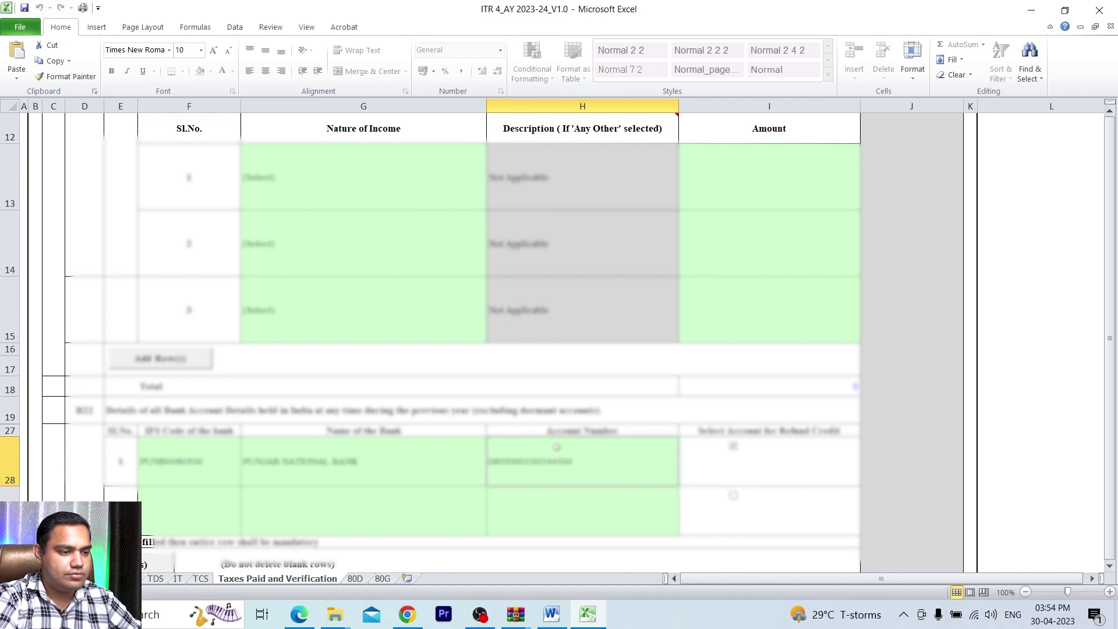
Correct the bank account number in the first B22 row of Taxes Paid and Verification
key("F2")
key("Return")
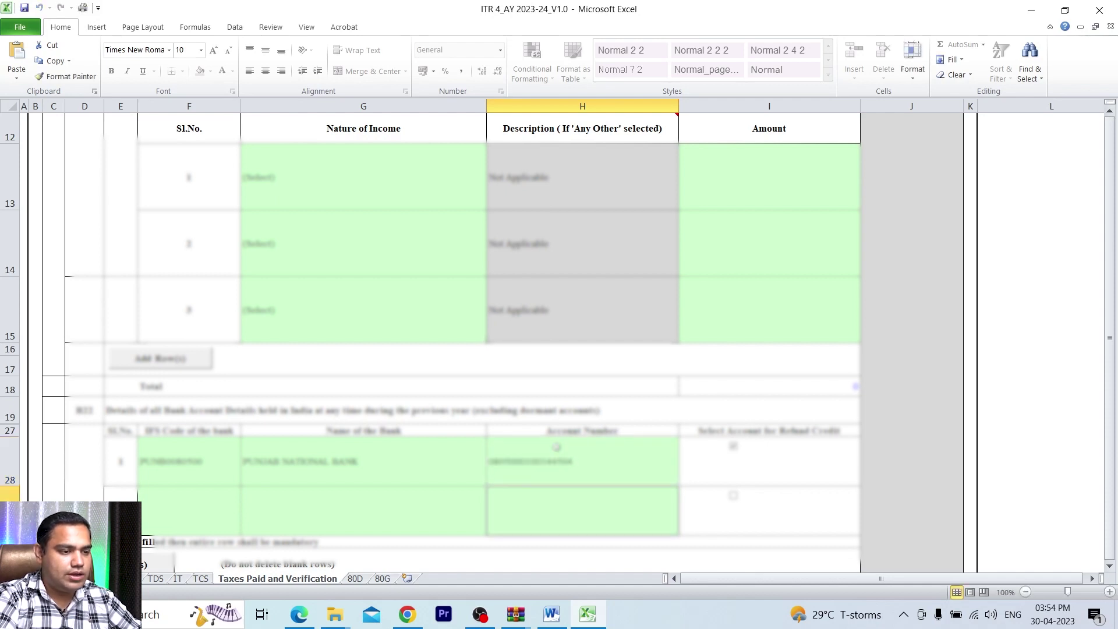
left_click(584, 464)
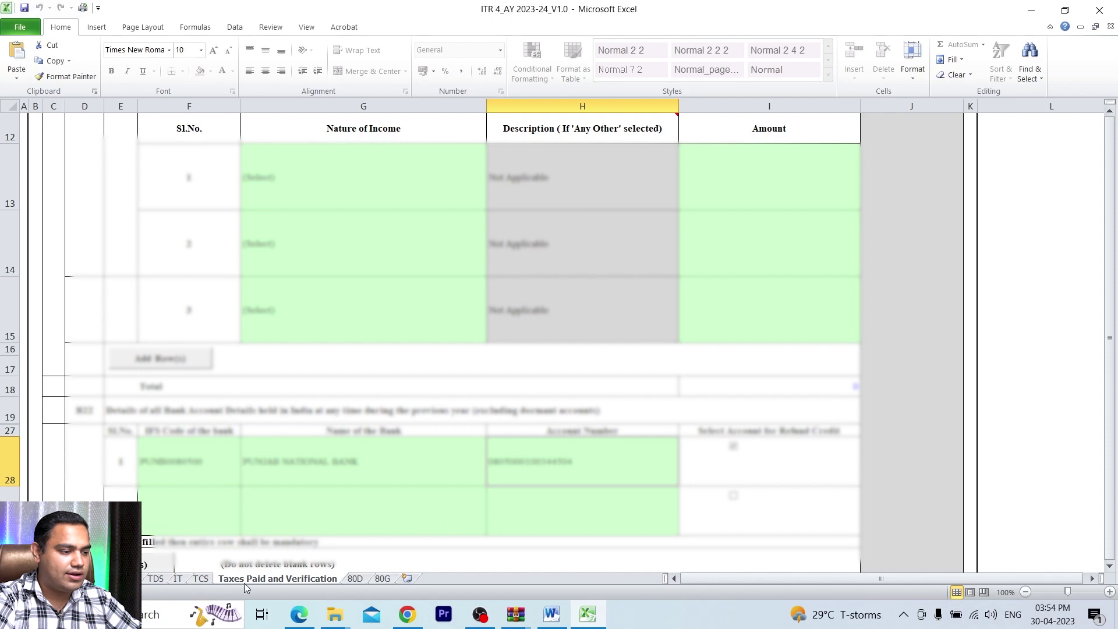
Return to the income details sheet and calculate the tax again
left_click(73, 579)
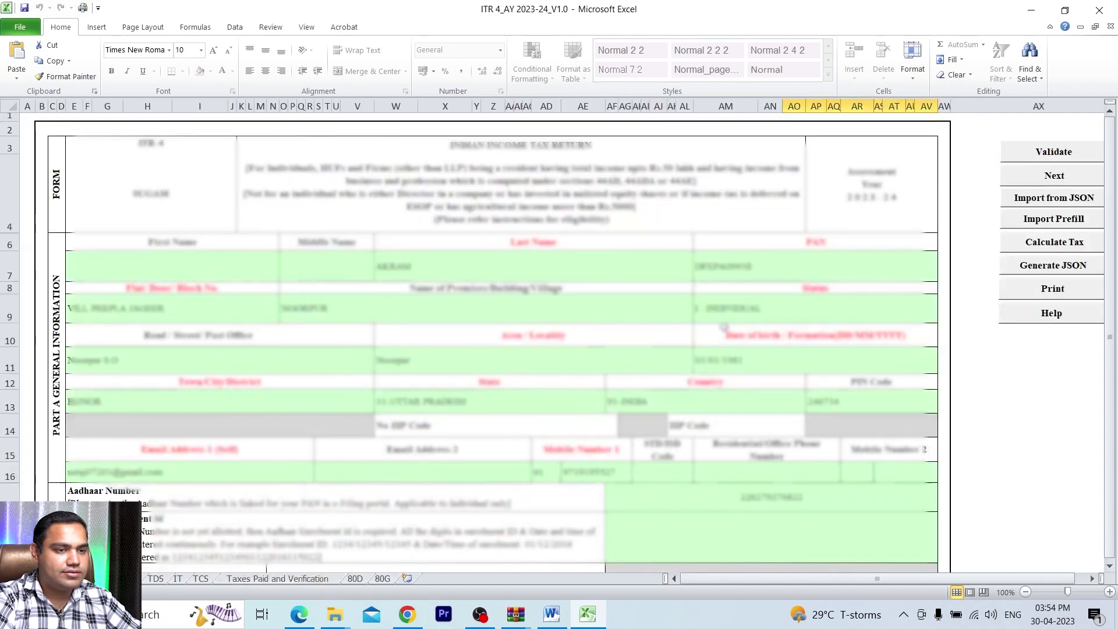
left_click(1059, 243)
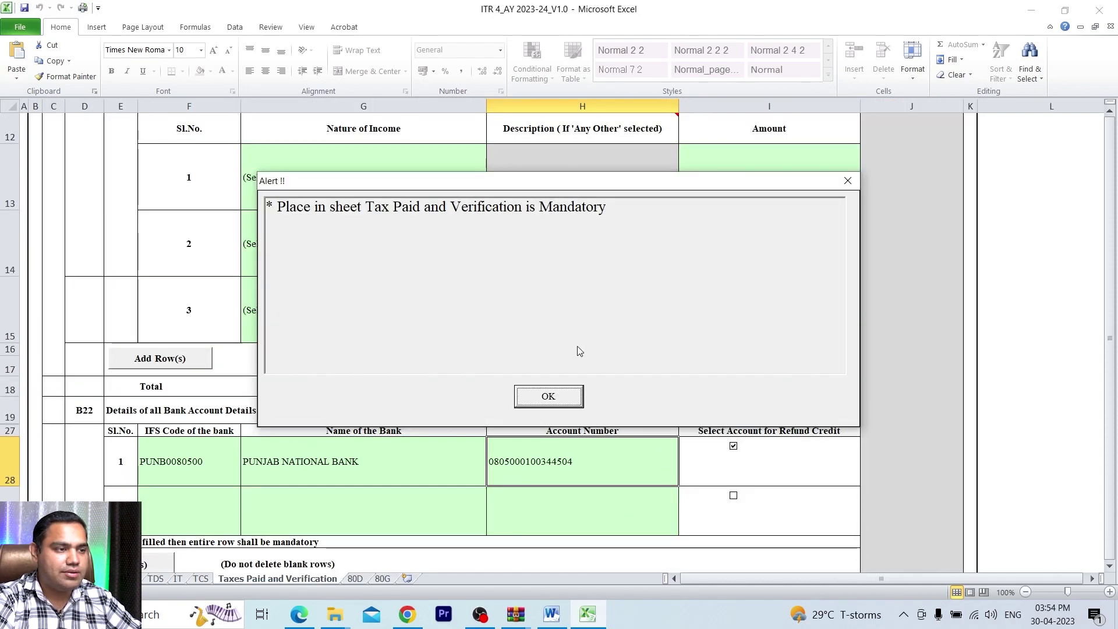
Dismiss the alert and fill in the mandatory Place field of the Verification section with the taxpayer's town
left_click(559, 401)
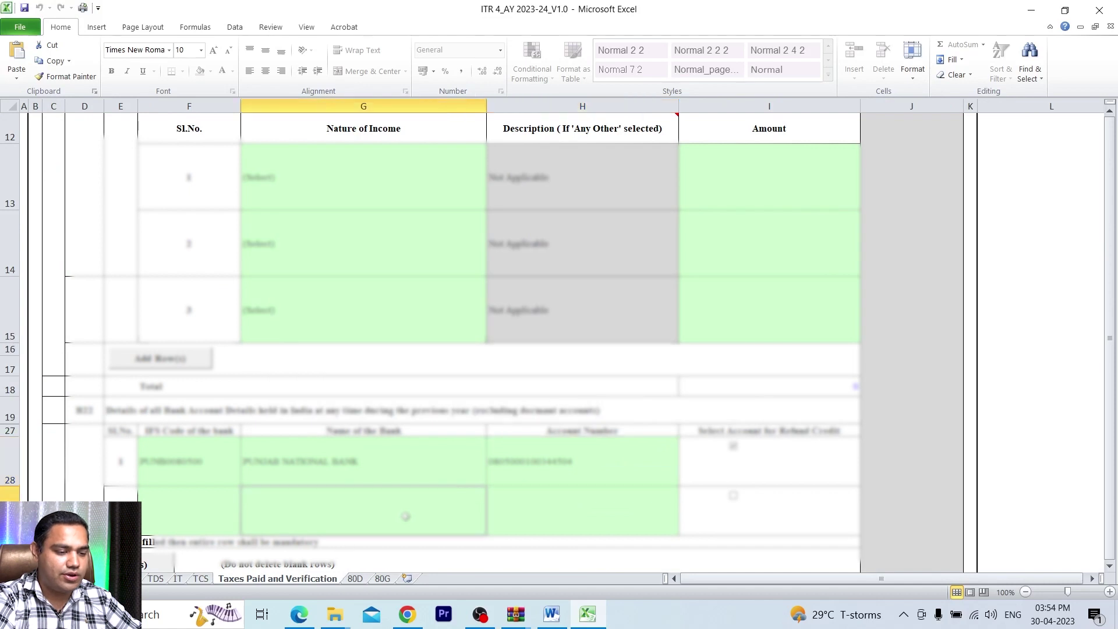
scroll(406, 517, "down", 2)
key("Up")
key("Right")
key("Right")
key("Right")
key("Right")
key("Down")
key("Down")
key("Down")
key("Down")
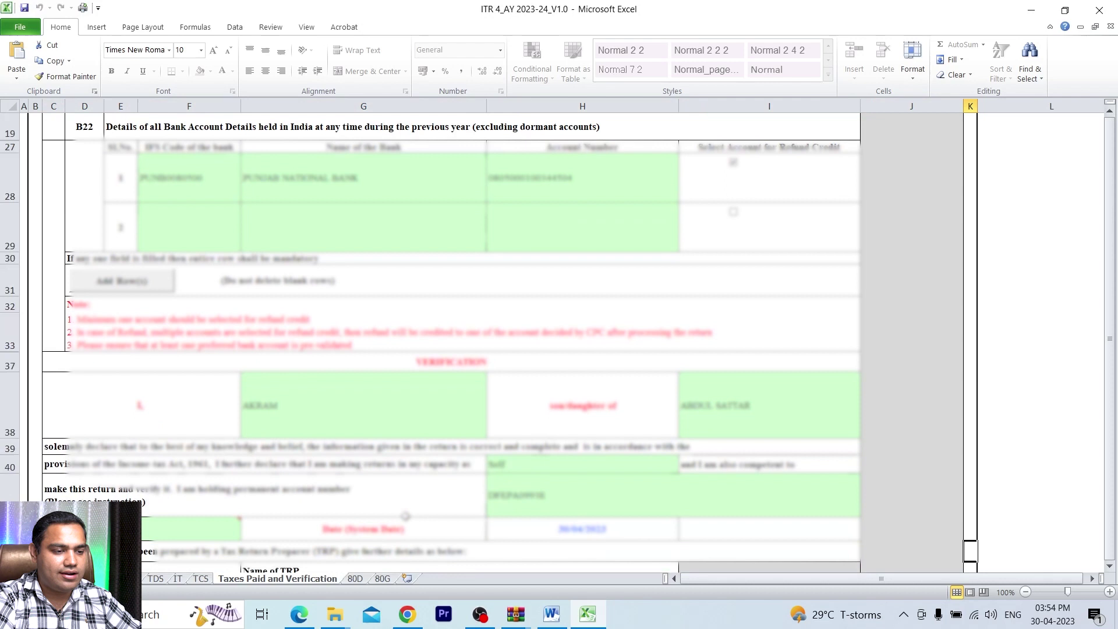
left_click(711, 506)
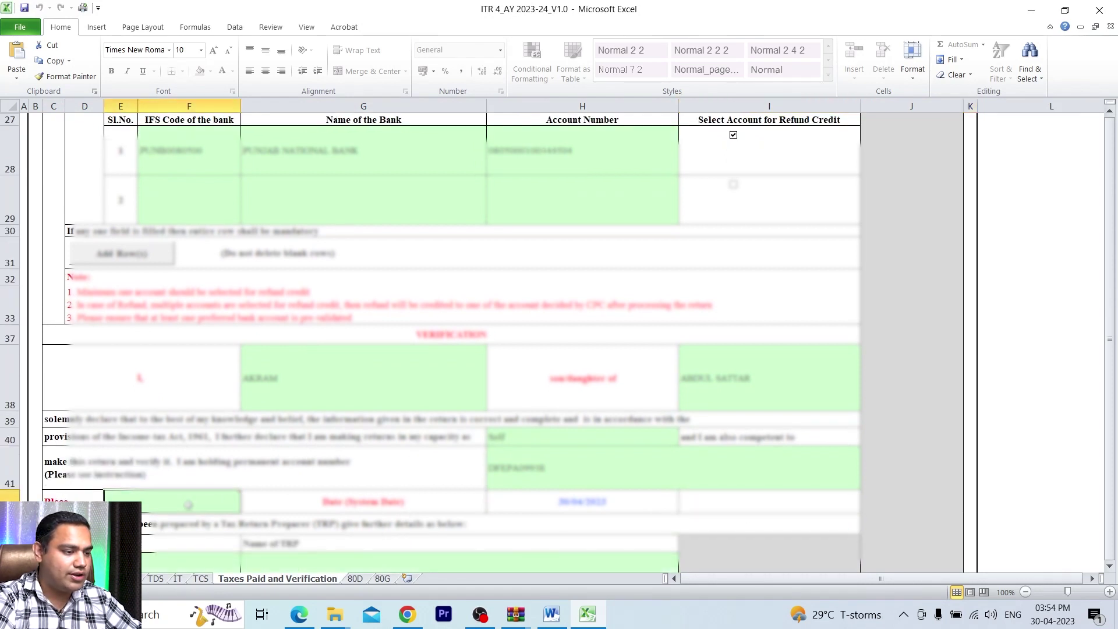
left_click(192, 504)
type("PIJNOR")
key("Return")
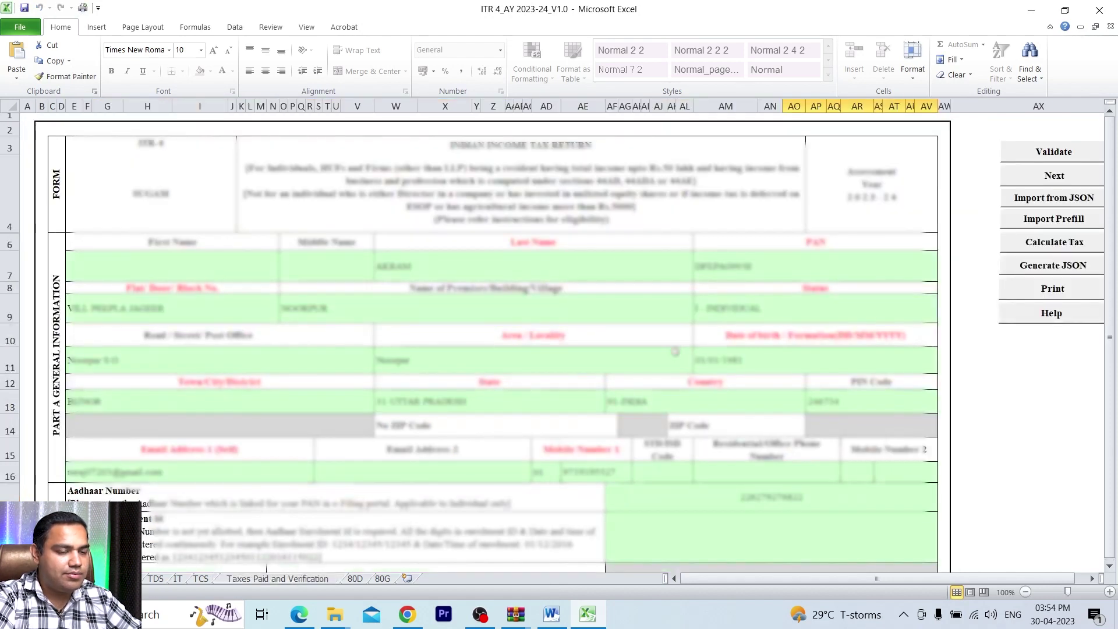
Recalculate the tax, generate the return's JSON file and select it in the ITR4 folder
left_click(1063, 247)
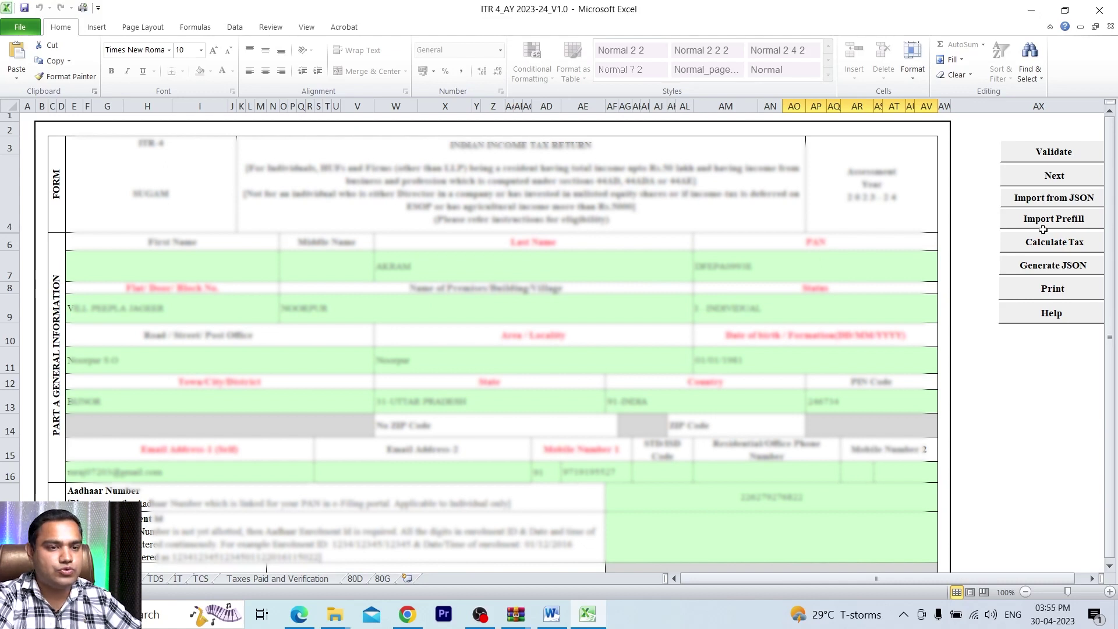
left_click(1042, 265)
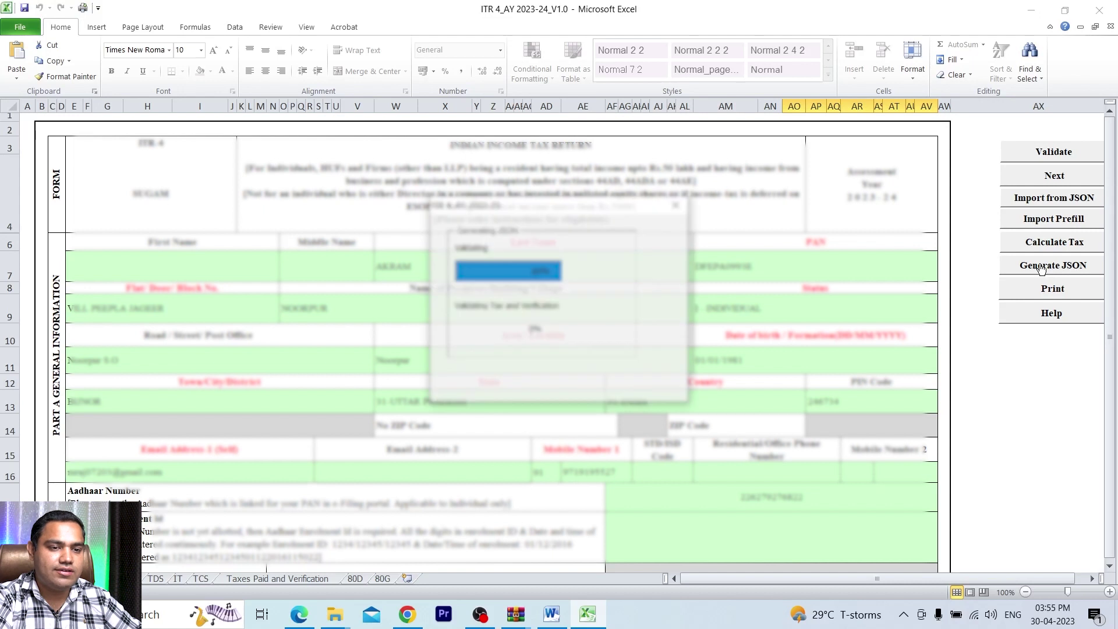
left_click(570, 396)
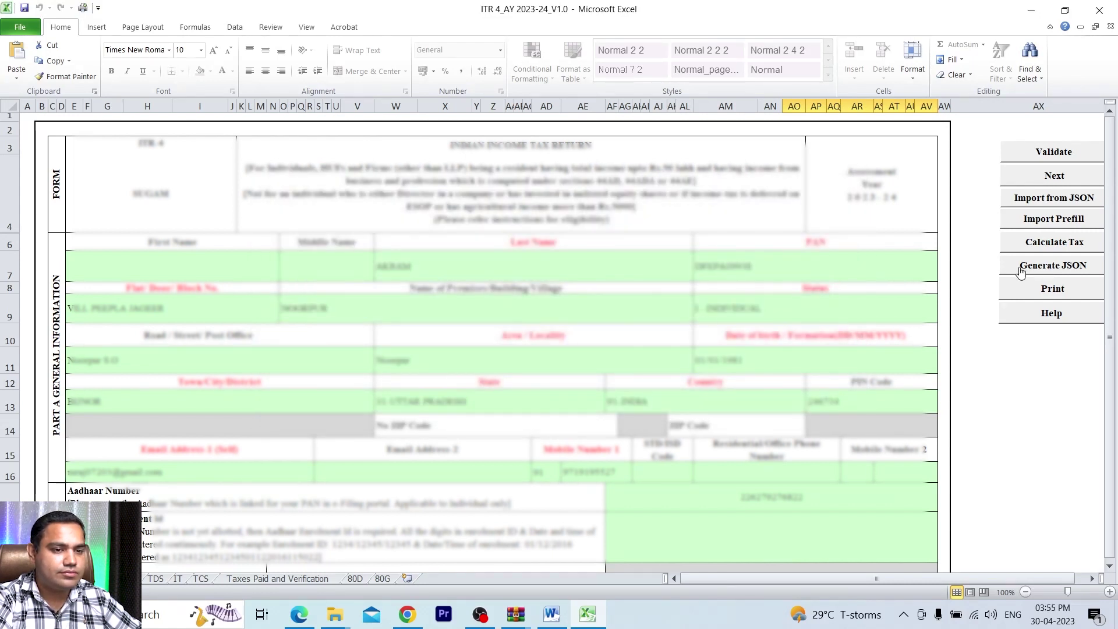
left_click(1049, 269)
double_click(493, 375)
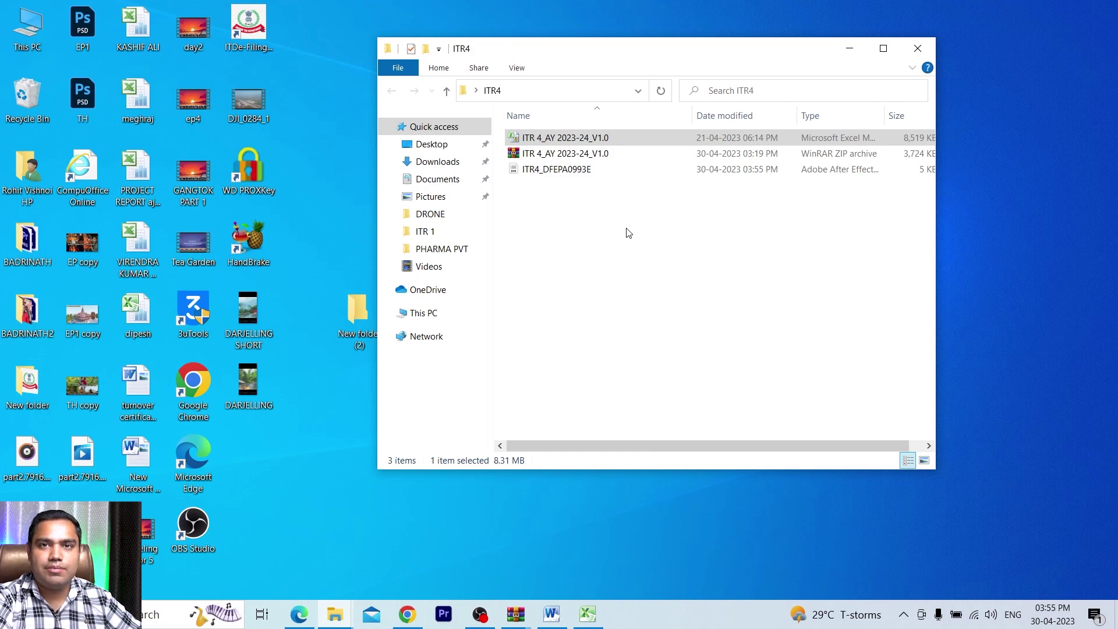
left_click(582, 176)
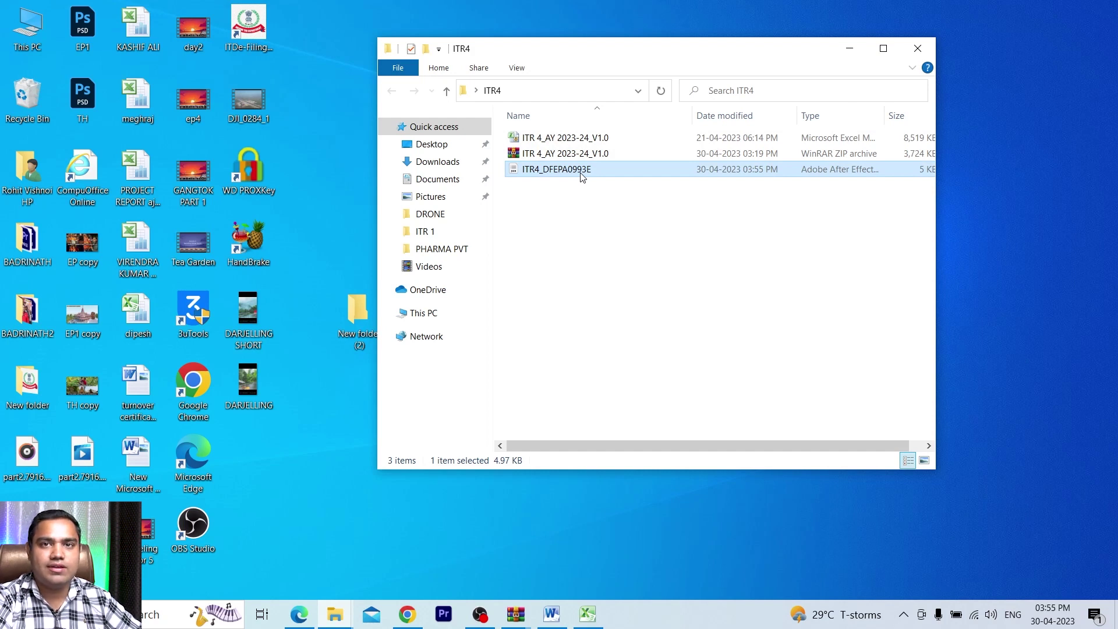
Switch to the e-Filing portal in Edge and open the File Income Tax Return page
left_click(305, 611)
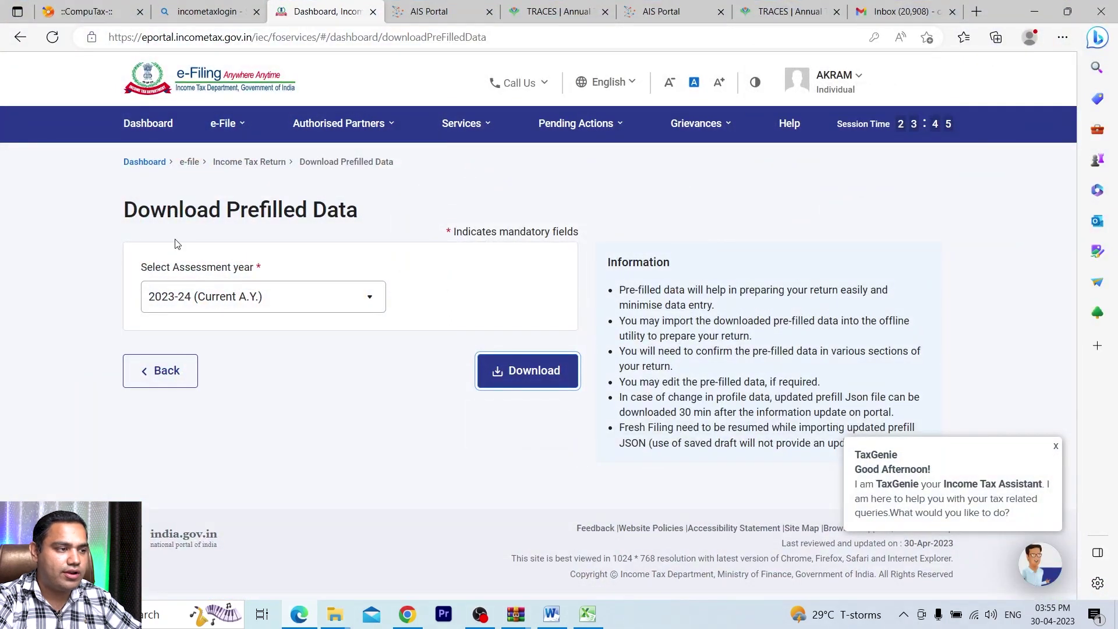
left_click(223, 123)
mouse_move(401, 160)
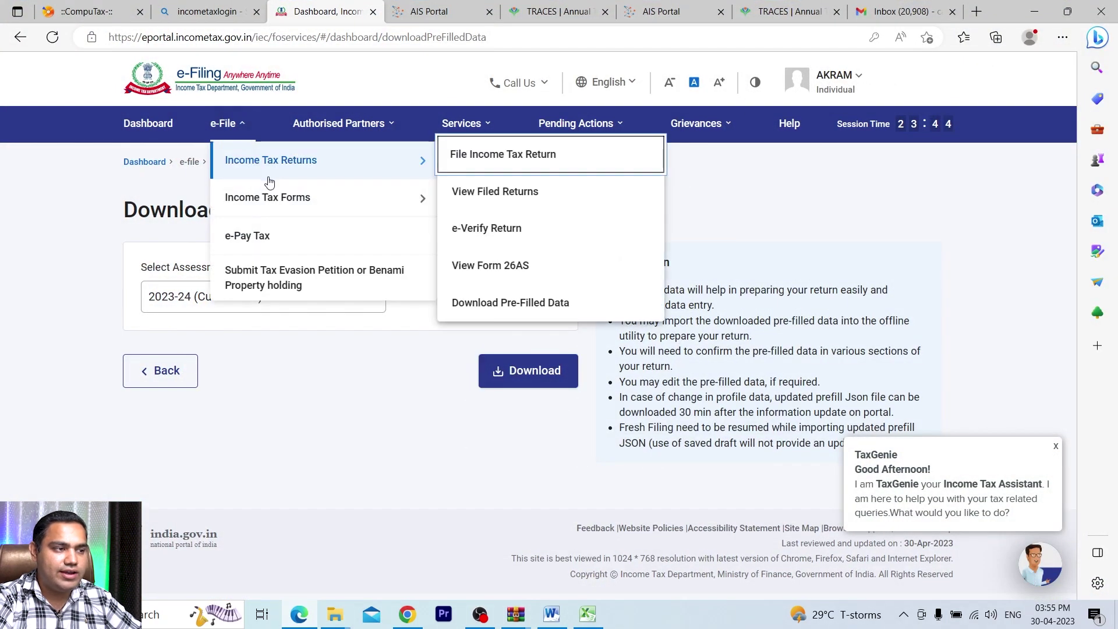
left_click(471, 169)
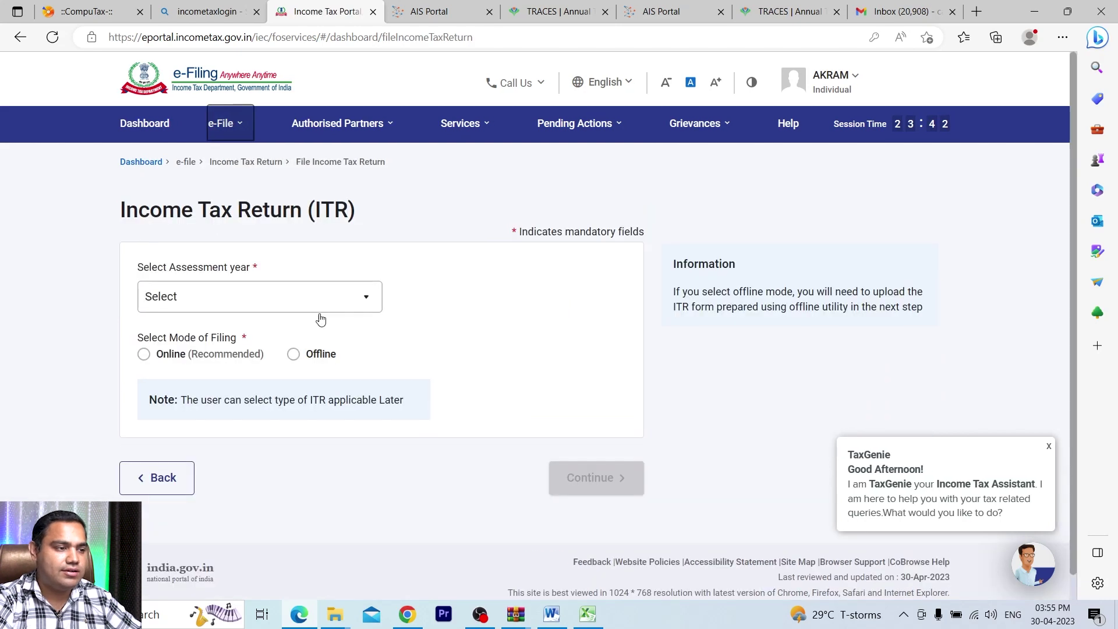
Set assessment year 2023-24, filing type 139(1) - Original Return, audit question No and ITR type ITR-4, and continue to the upload page
left_click(274, 304)
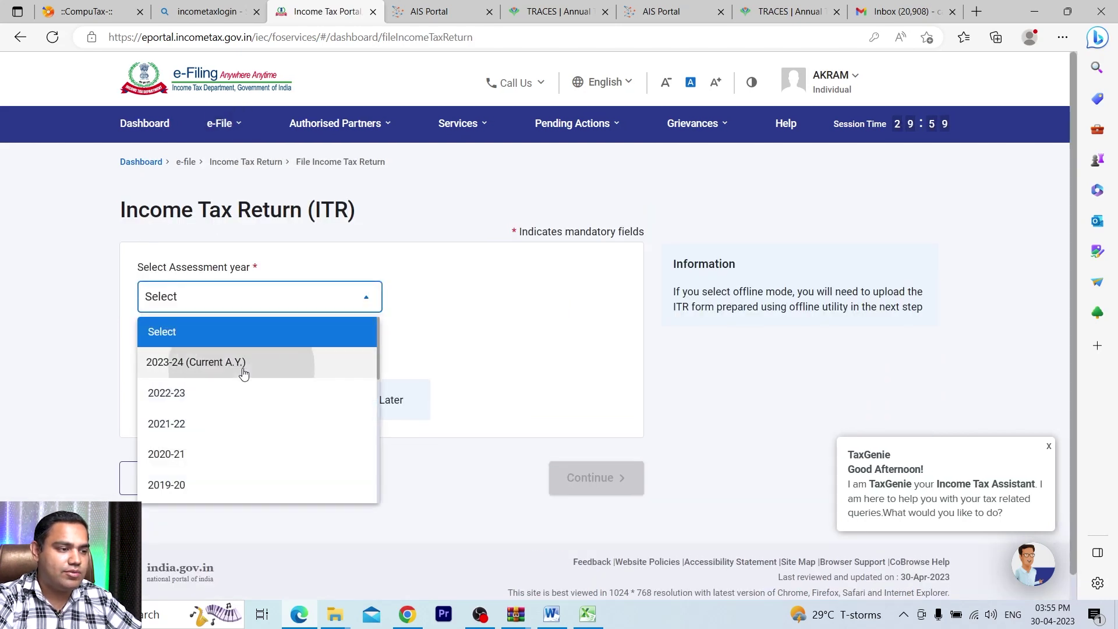
left_click(243, 373)
left_click(199, 378)
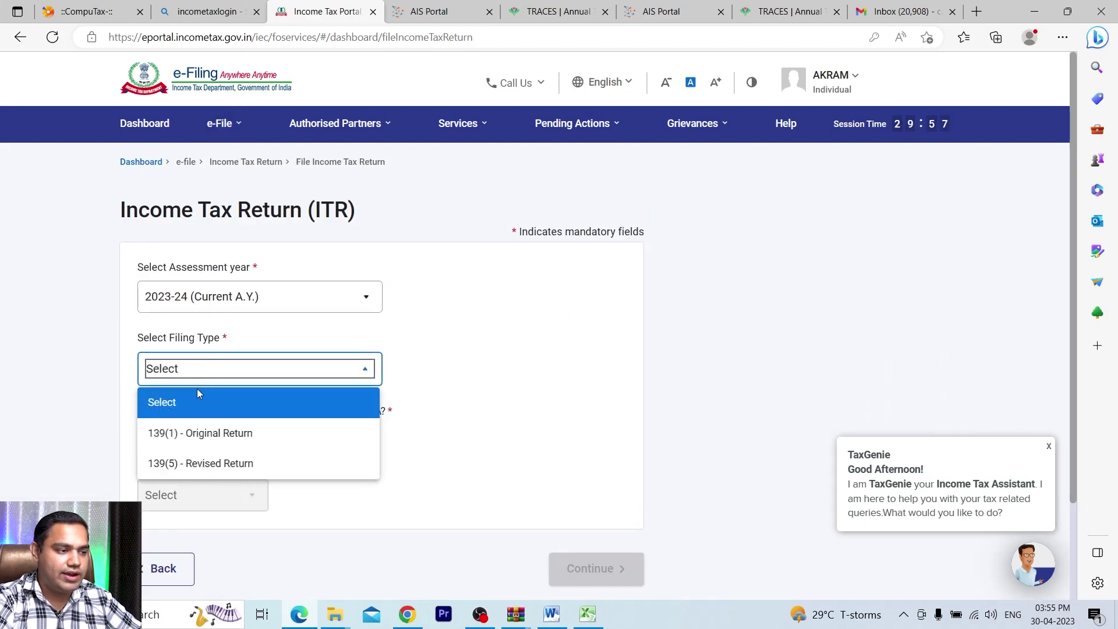
left_click(194, 449)
left_click(219, 366)
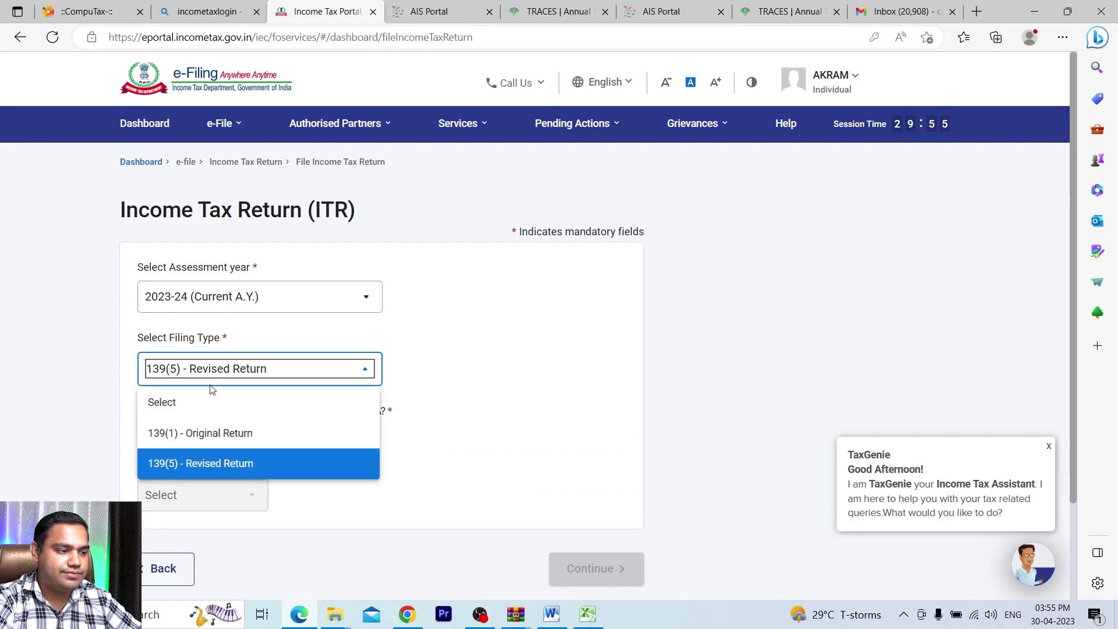
left_click(197, 433)
left_click(226, 436)
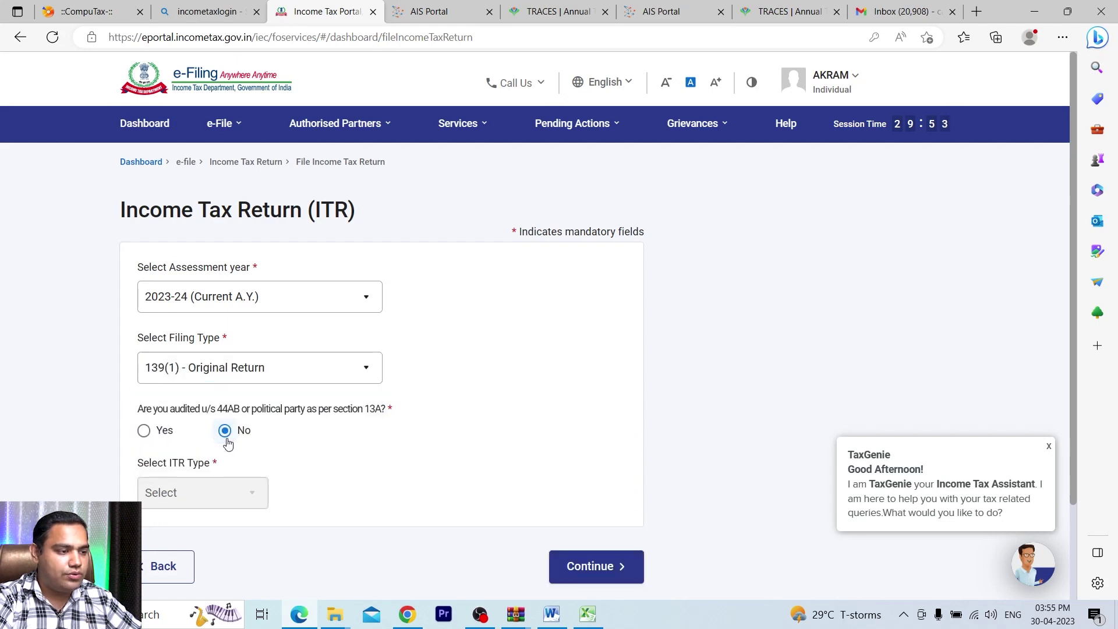
left_click(213, 496)
left_click(197, 497)
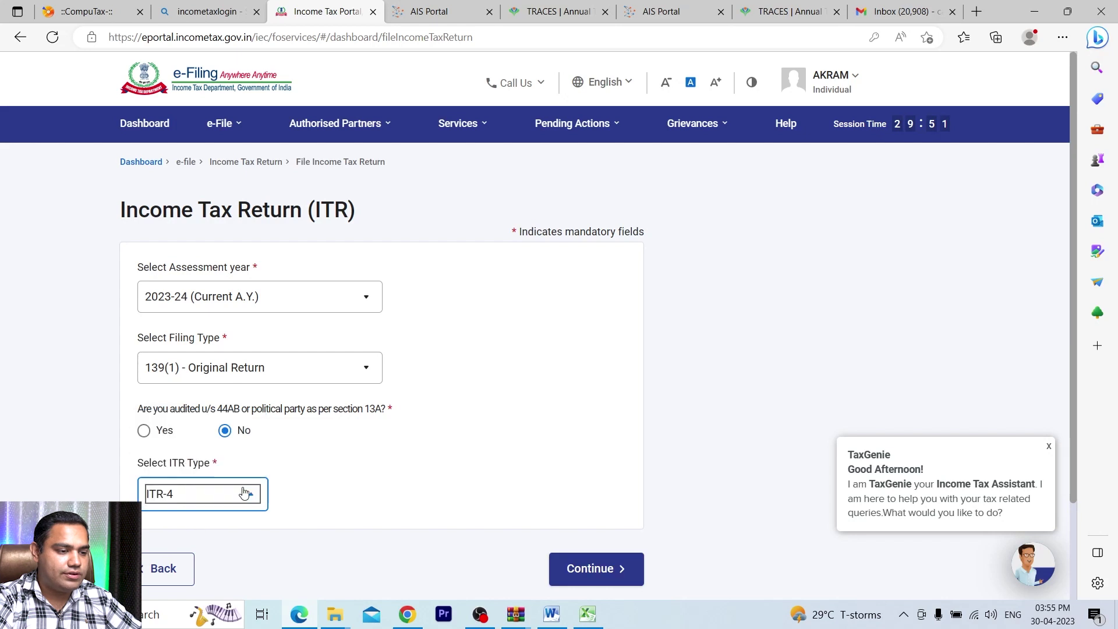
left_click(593, 570)
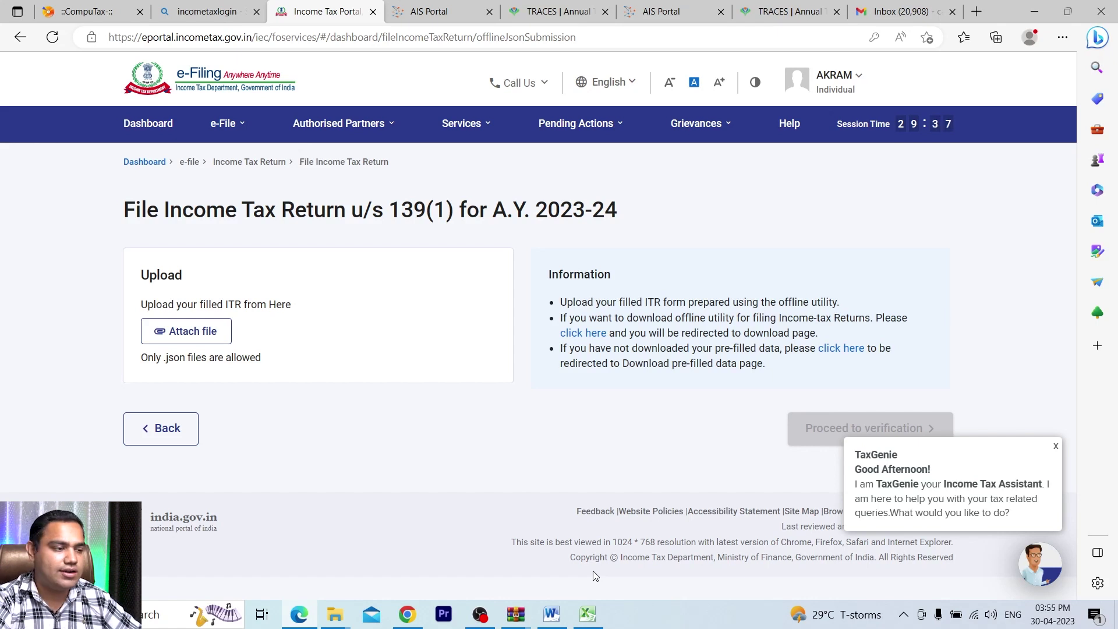
Attach the generated ITR-4 JSON file from the ITR4 folder on the Desktop
left_click(206, 336)
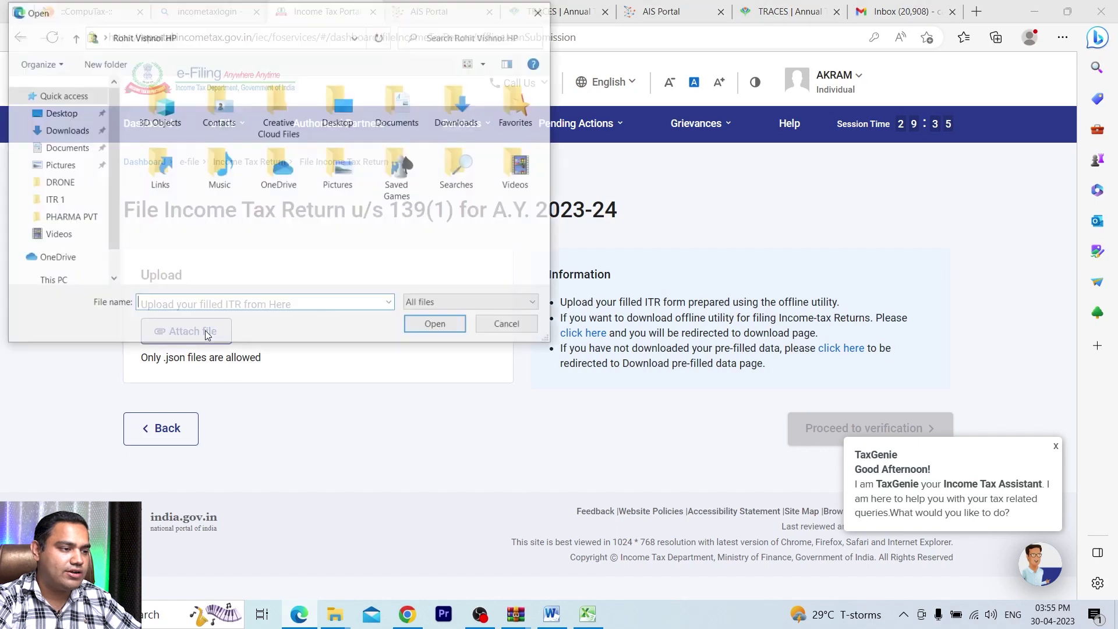
left_click(58, 113)
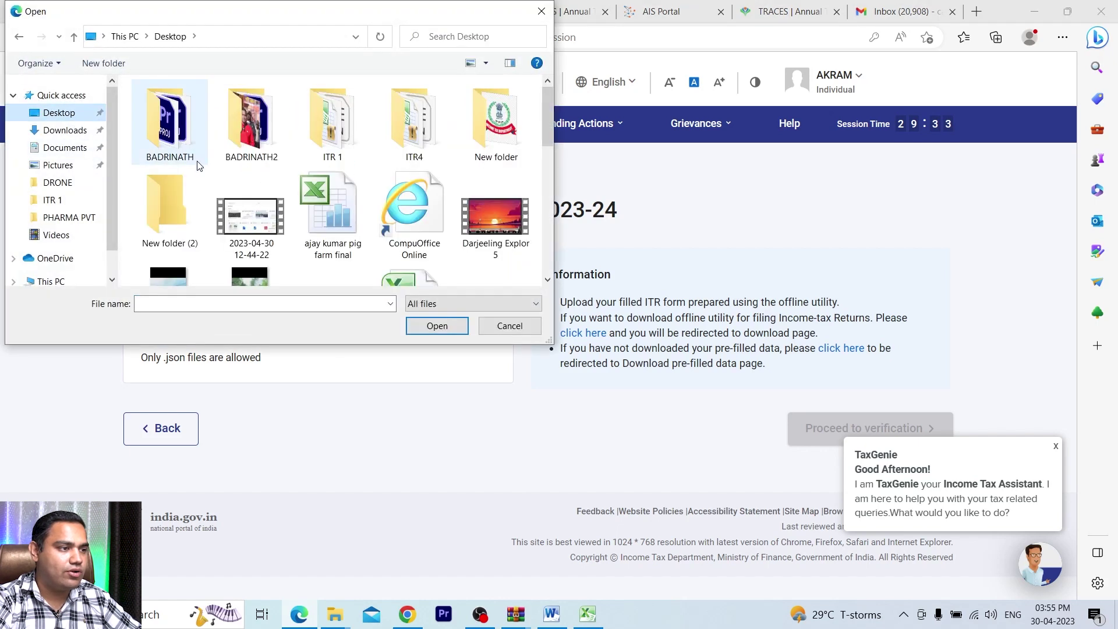
left_click(186, 184)
double_click(384, 137)
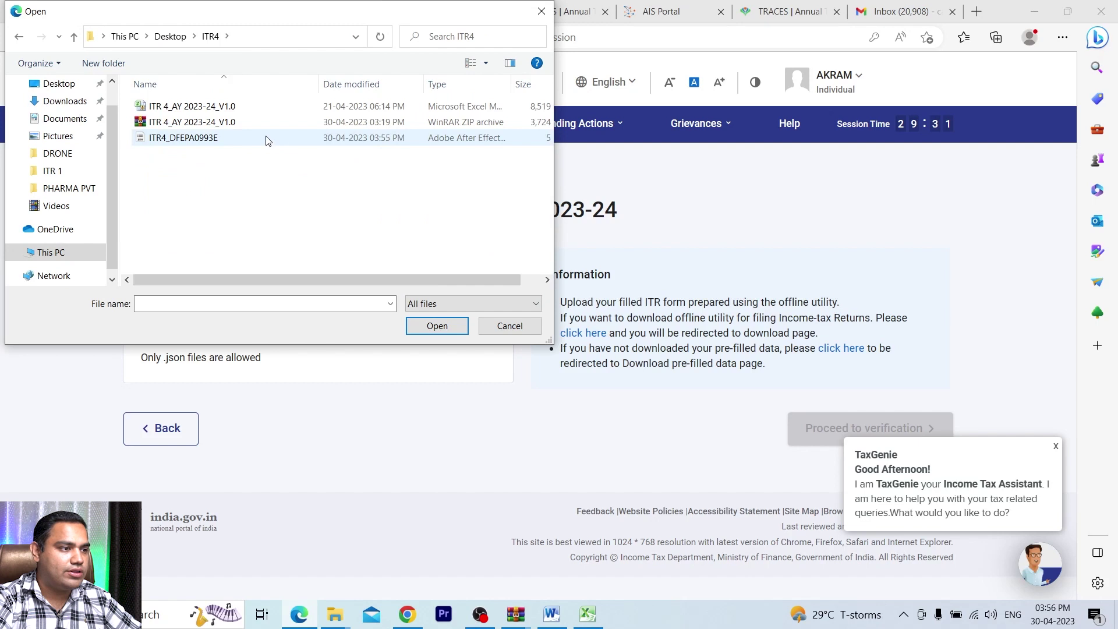
left_click(271, 138)
left_click(422, 334)
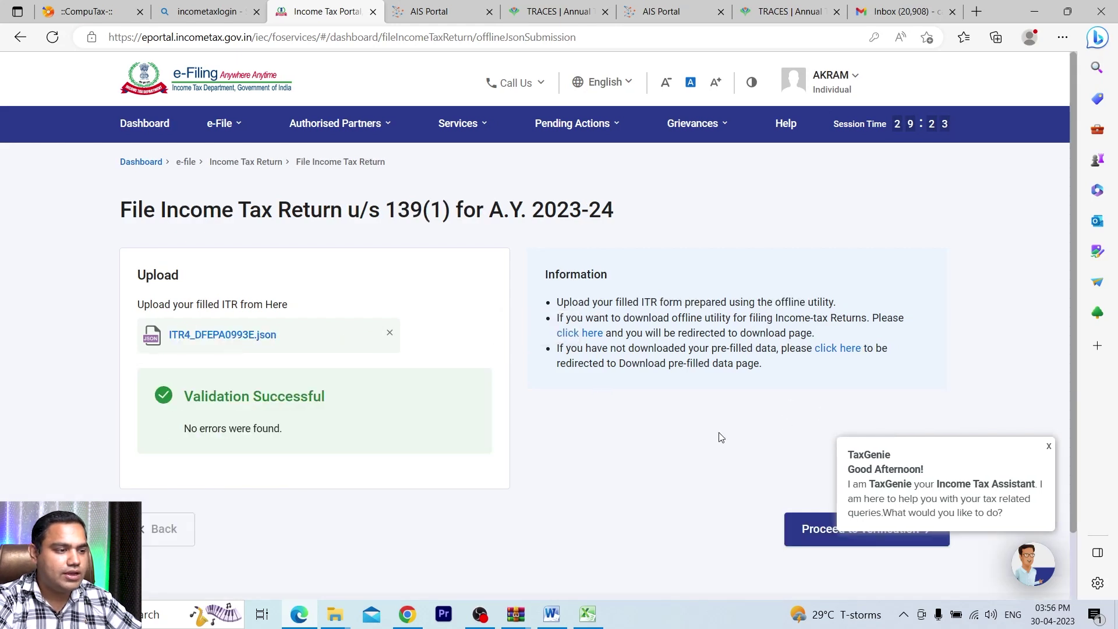
Proceed to verification, choose eVerify Later and confirm the submission of the return
left_click(1054, 445)
left_click(886, 530)
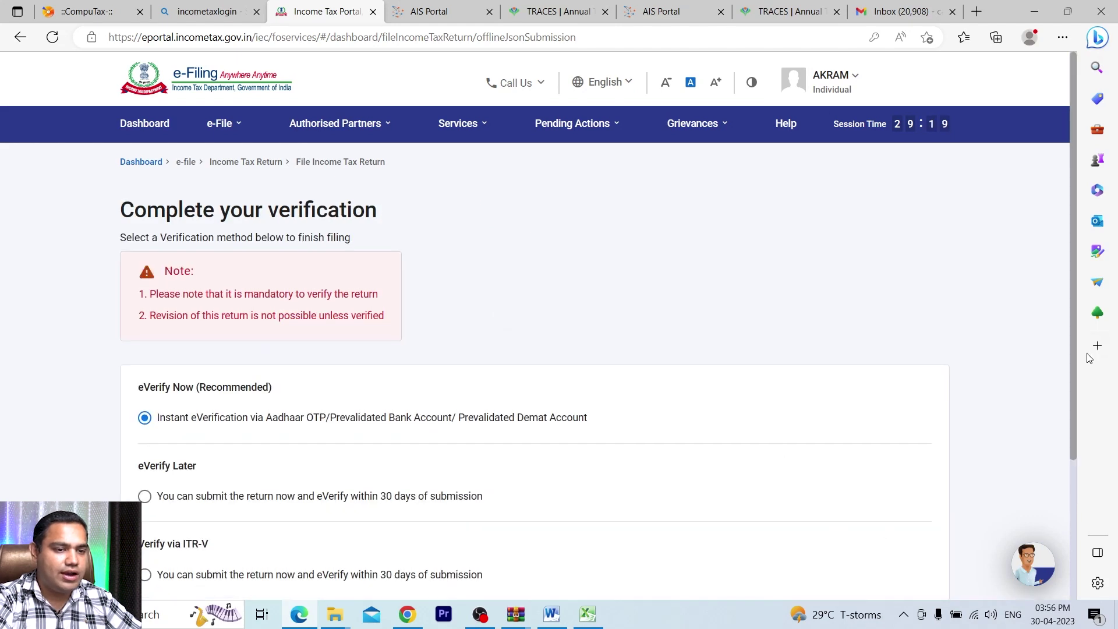
mouse_move(1073, 412)
left_mouse_down()
mouse_move(1073, 448)
mouse_move(1074, 427)
left_mouse_up()
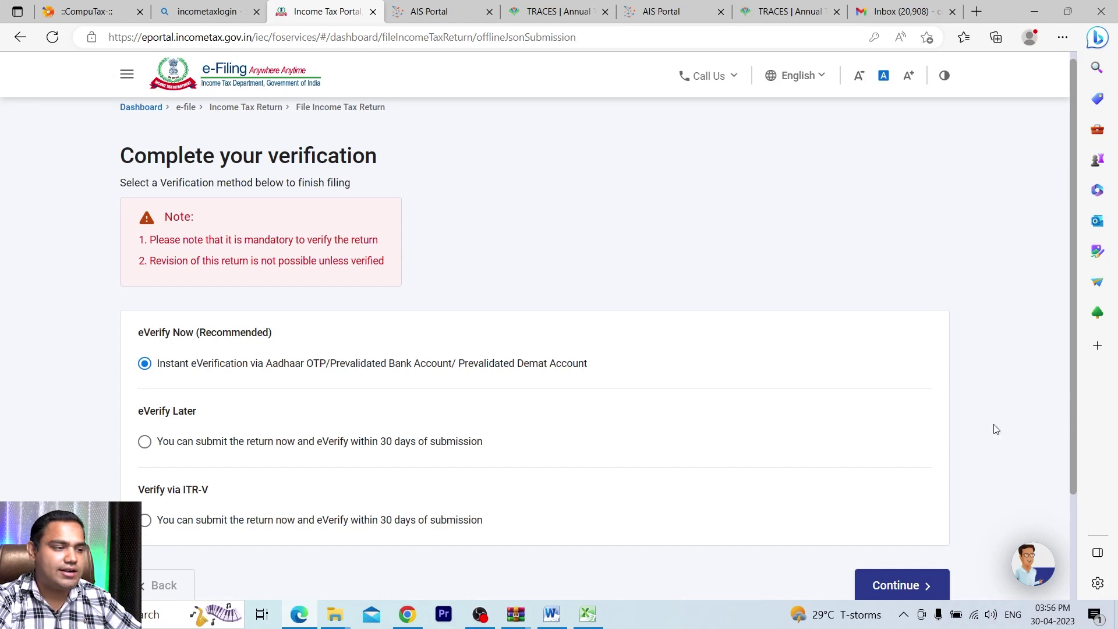
left_click(170, 448)
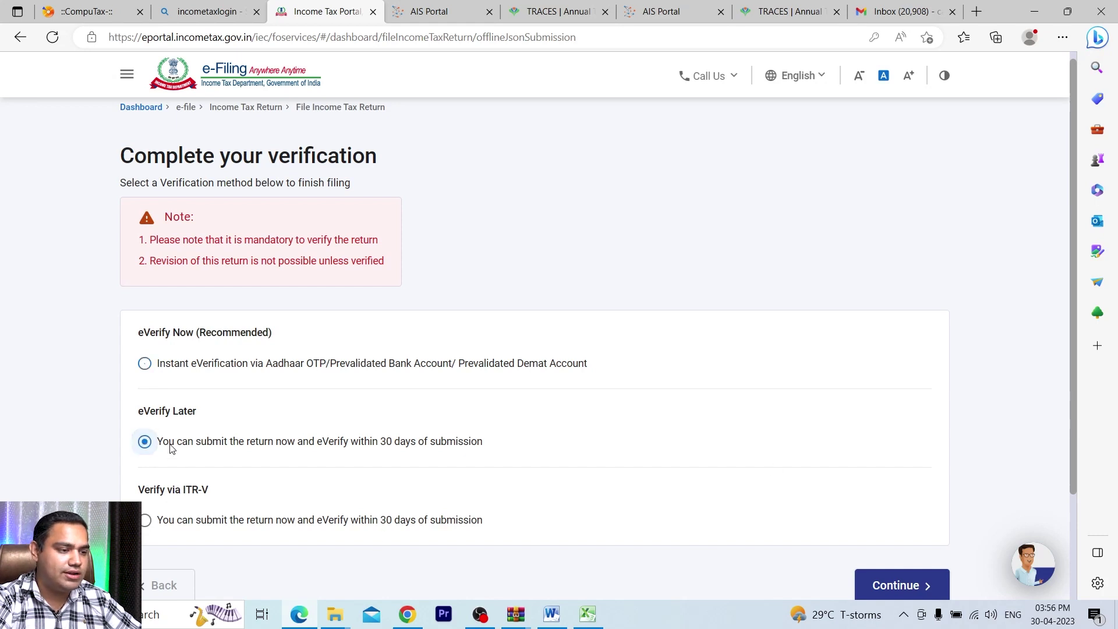
left_click(687, 373)
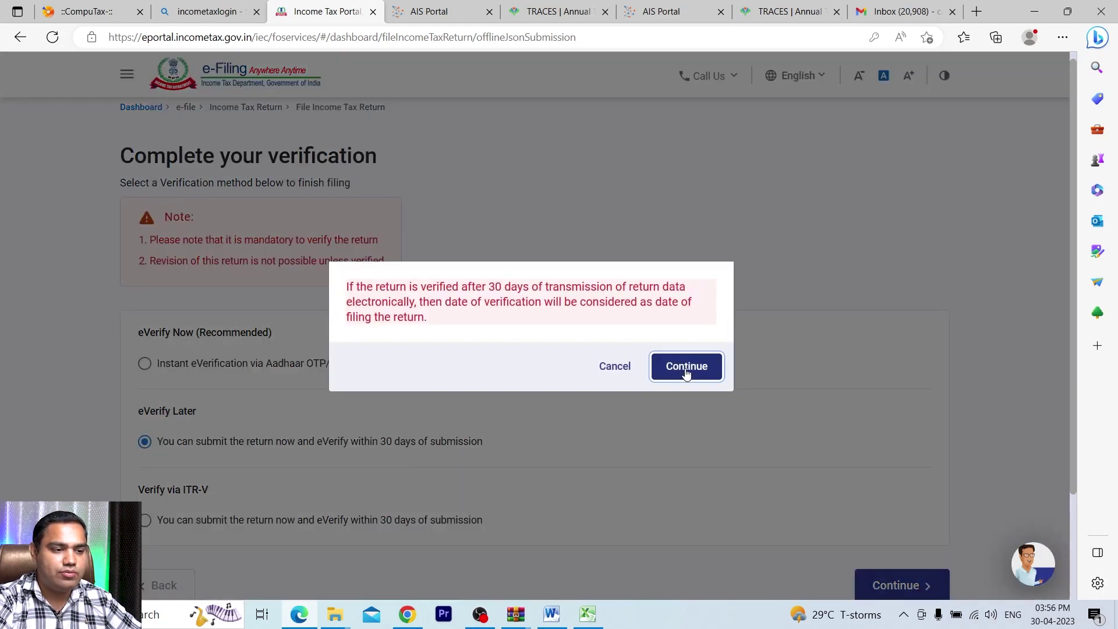
left_click(897, 577)
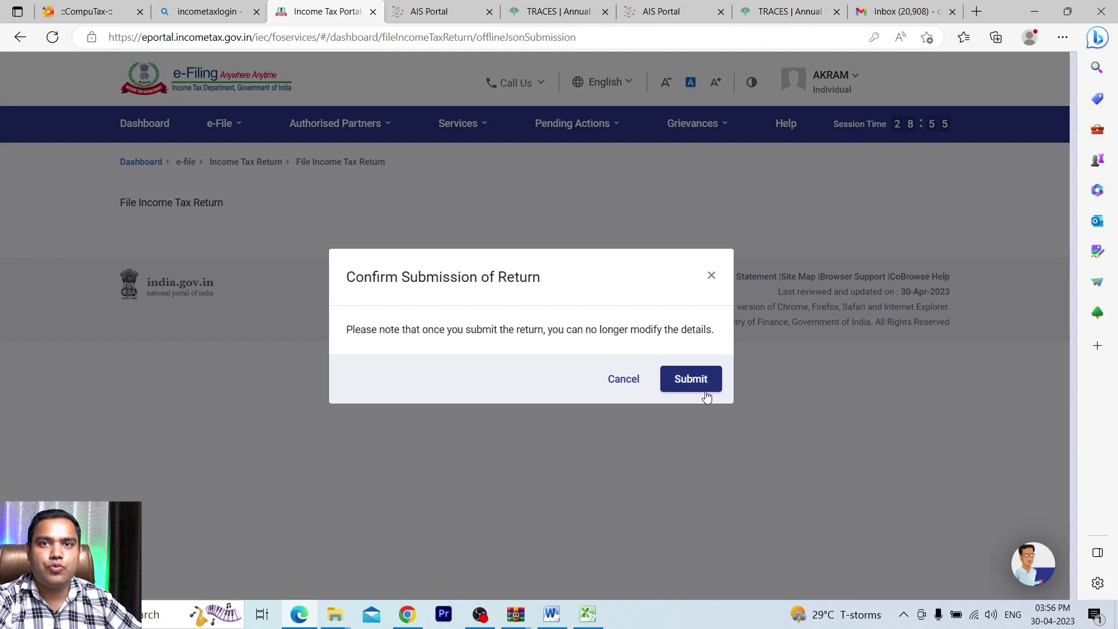
left_click(705, 388)
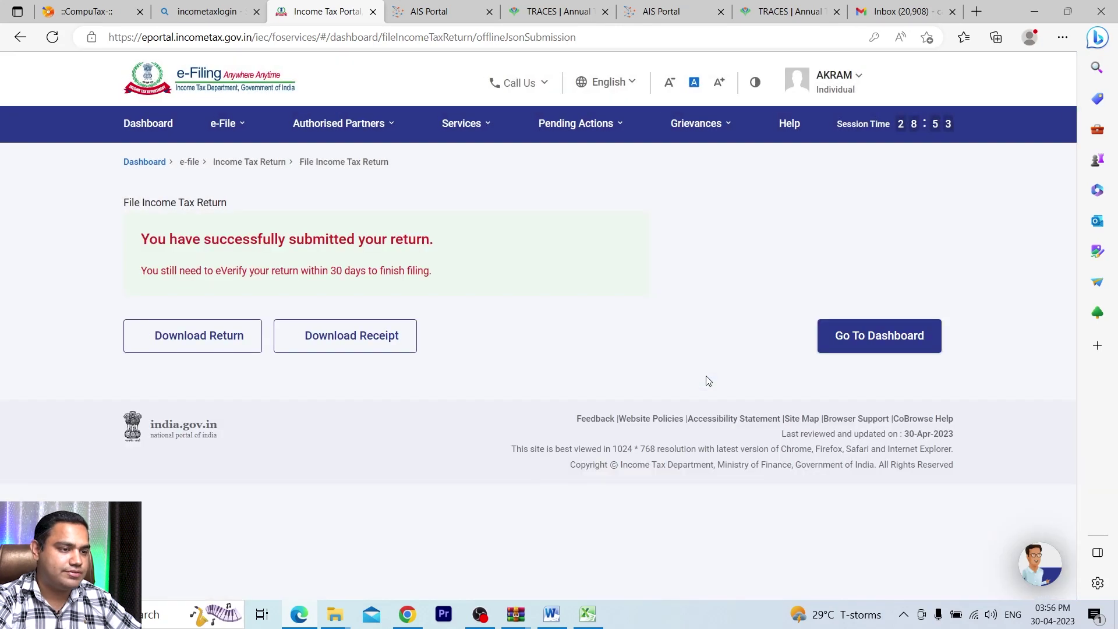
Download the receipt of the submitted return and open the ITR-V PDF
left_click(386, 349)
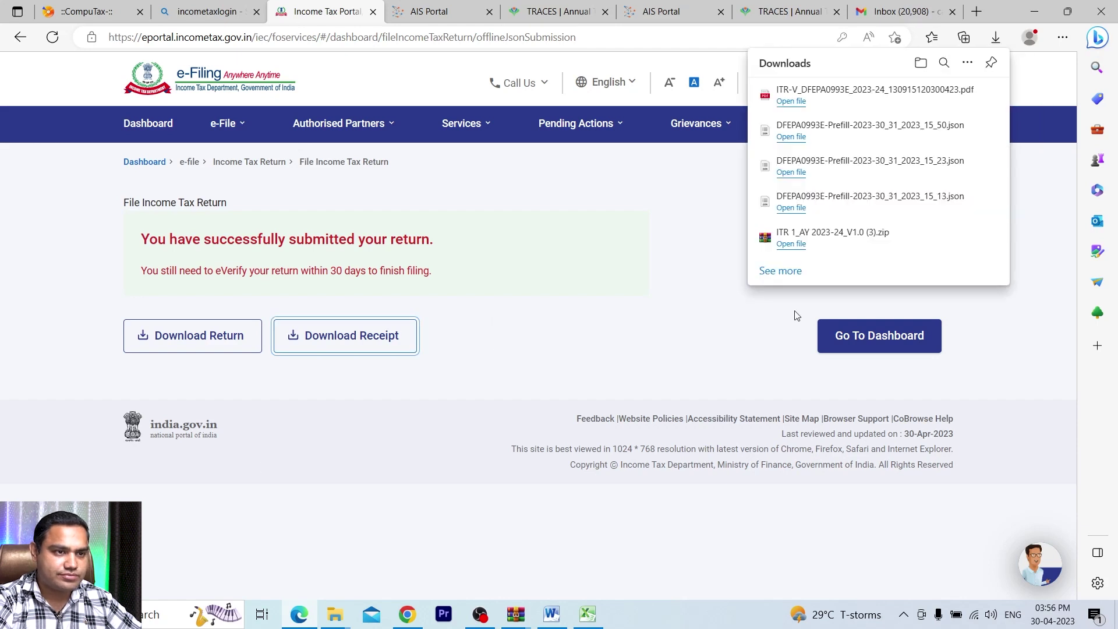
left_click(787, 102)
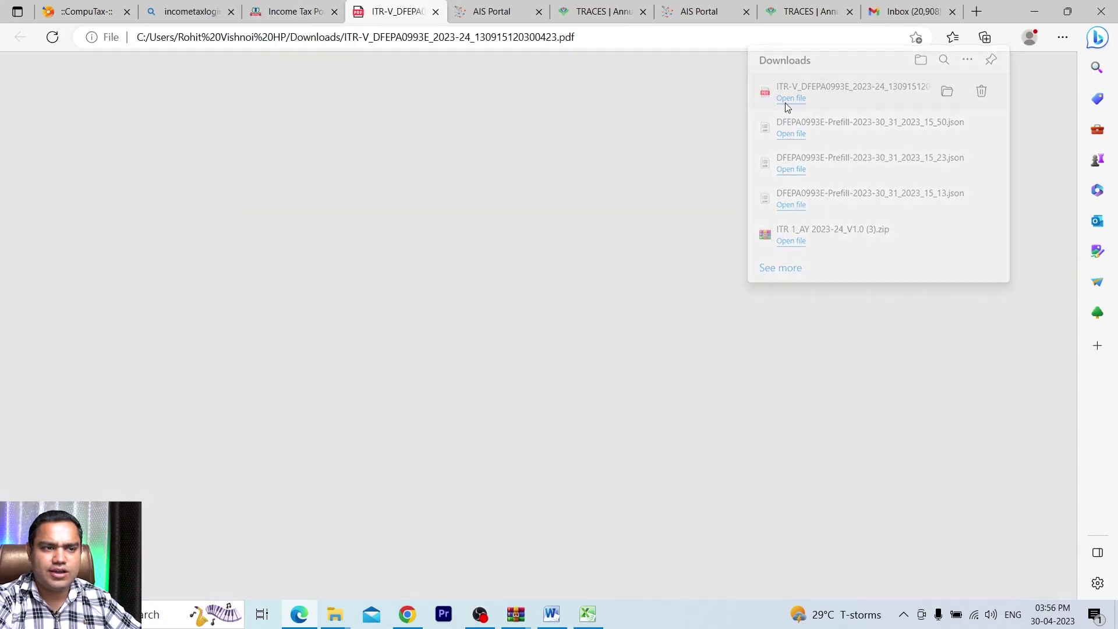